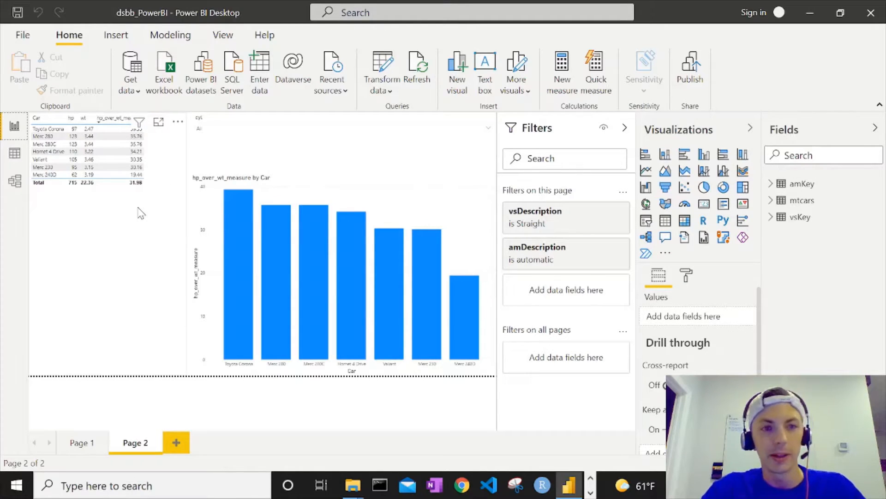
Examine the DAX formula of the hp_over_wt measure in the mtcars table and the fields of the report's table visual.
click(771, 199)
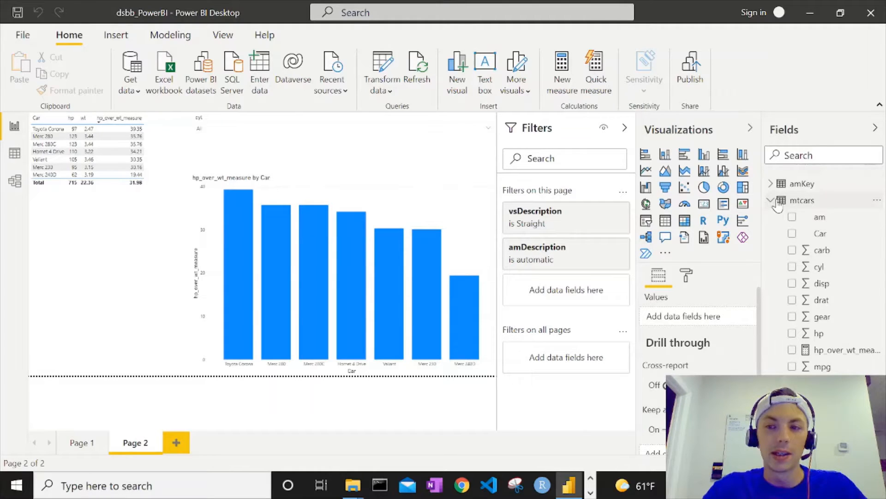
click(831, 352)
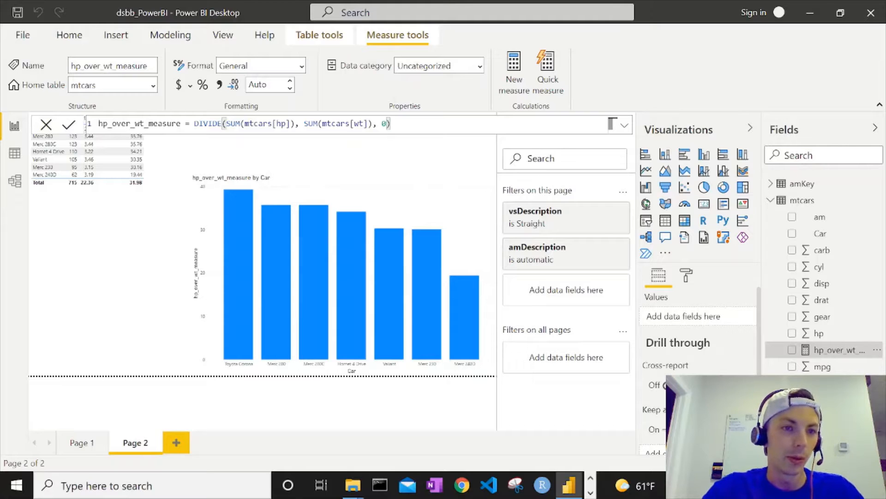
click(109, 254)
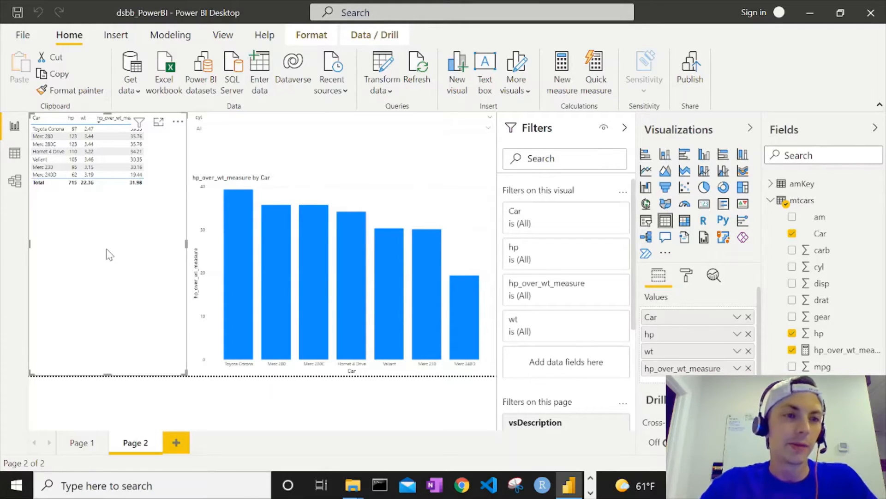
Open the mtcars query for editing in a maximized Power Query Editor and refresh its data preview.
right_click(805, 204)
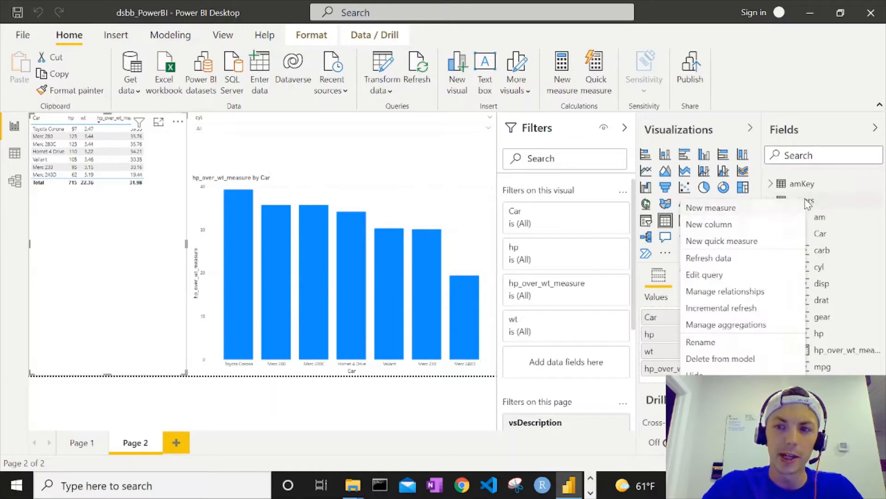
click(706, 275)
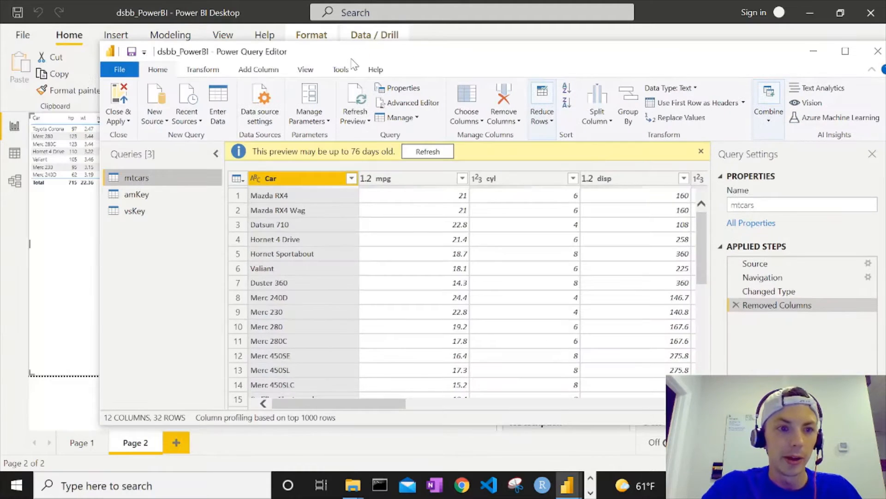
click(845, 51)
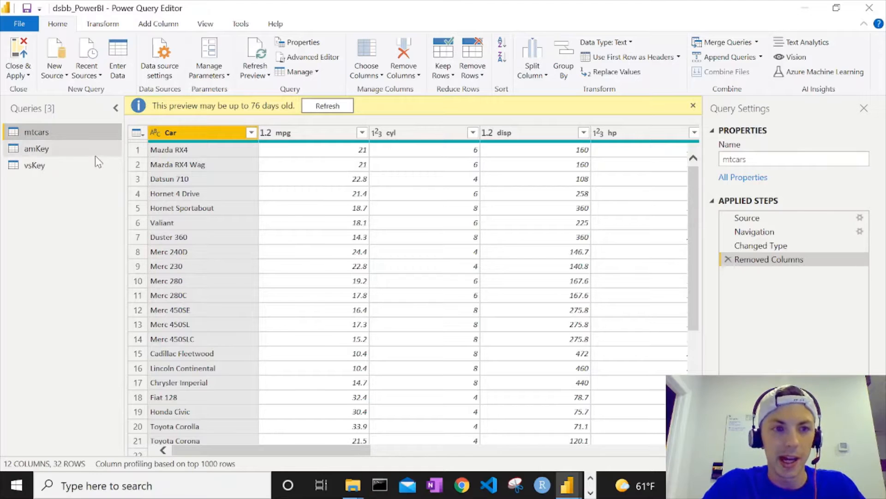
click(342, 105)
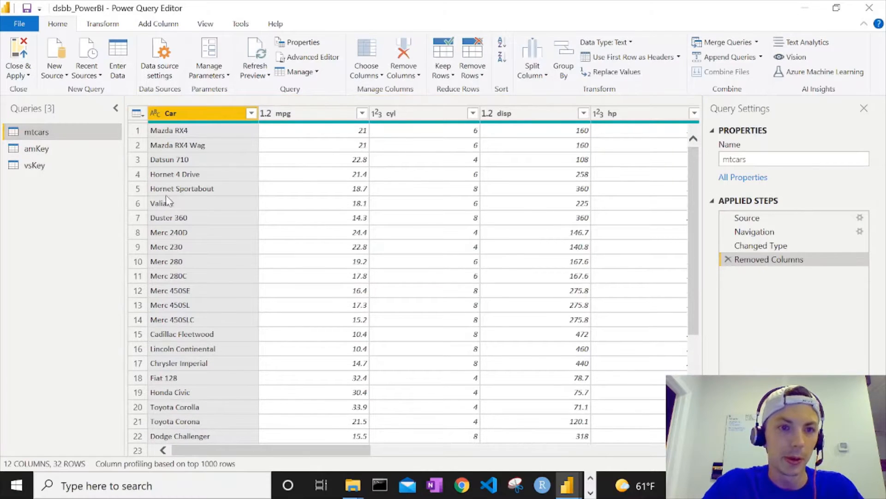
scroll(257, 237, down, 4)
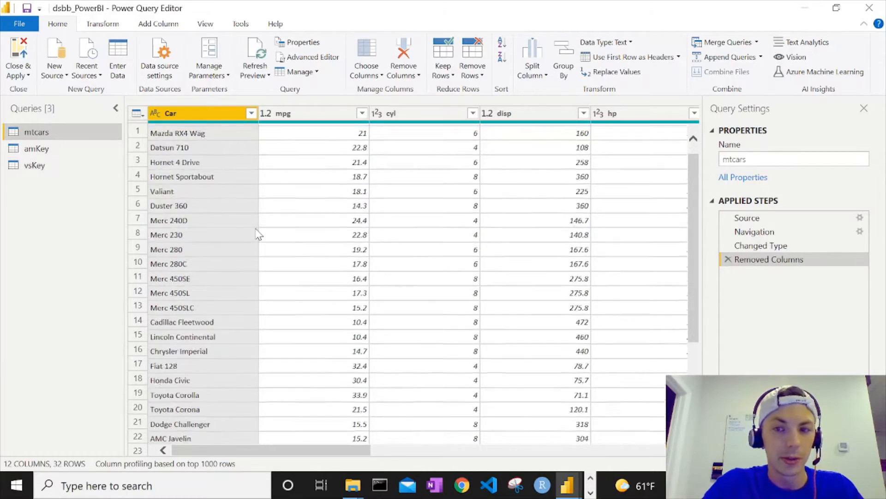
scroll(252, 277, up, 4)
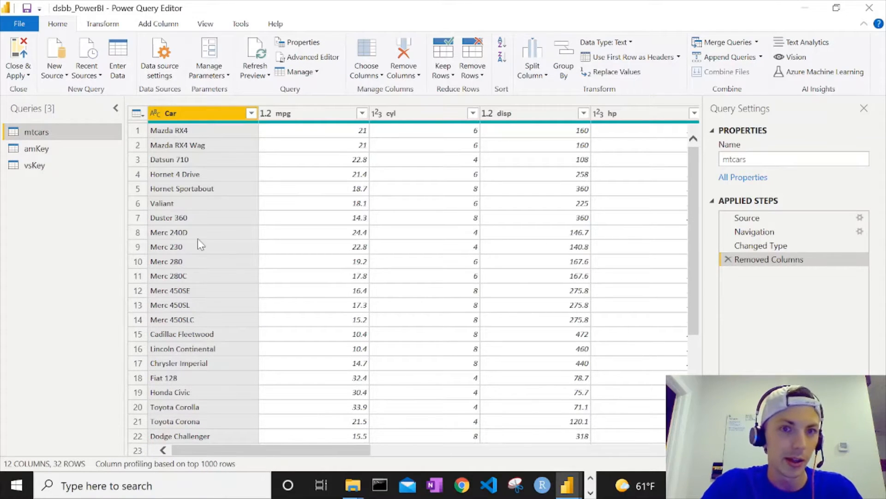
Create a reference query from mtcars and remove all of its columns except Car.
right_click(45, 135)
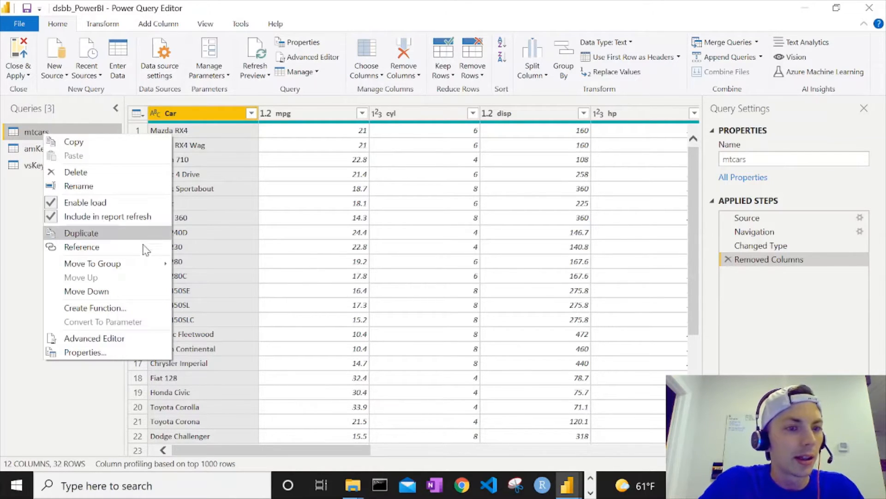
click(77, 248)
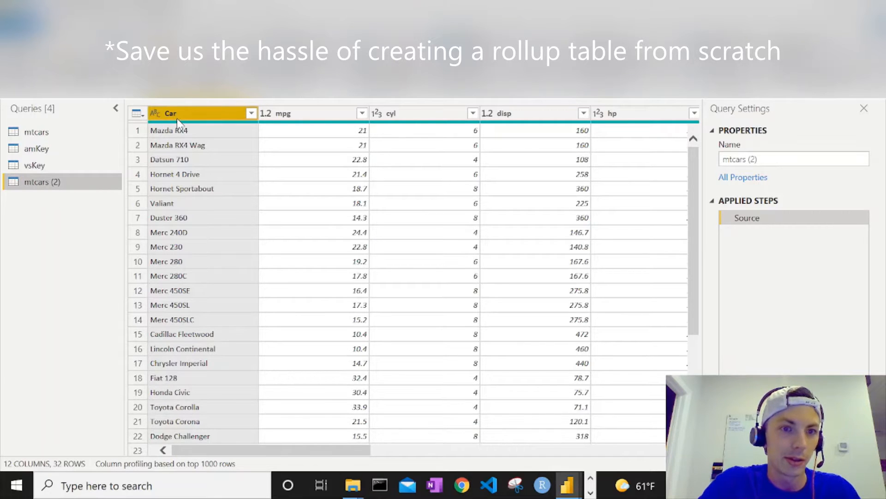
click(287, 115)
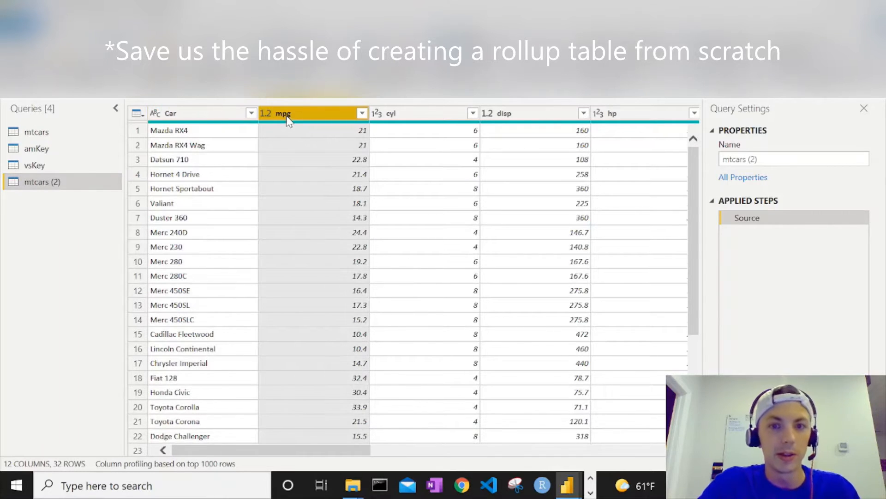
click(198, 118)
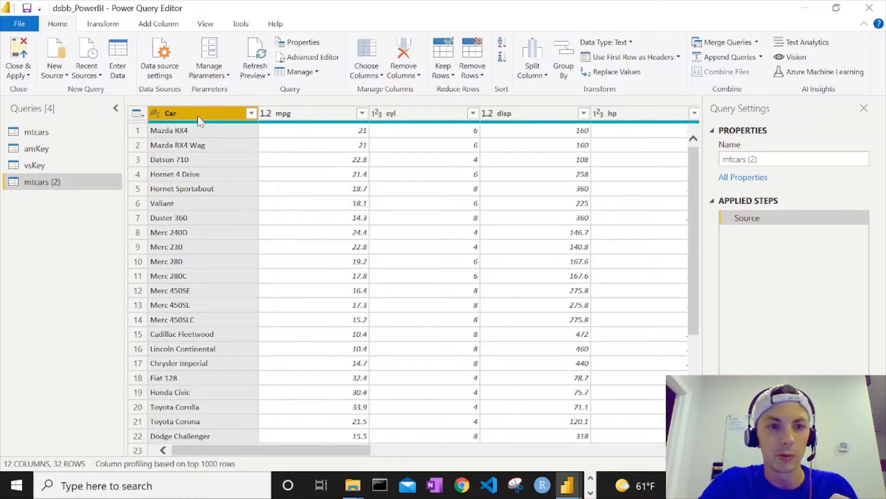
right_click(197, 116)
click(295, 155)
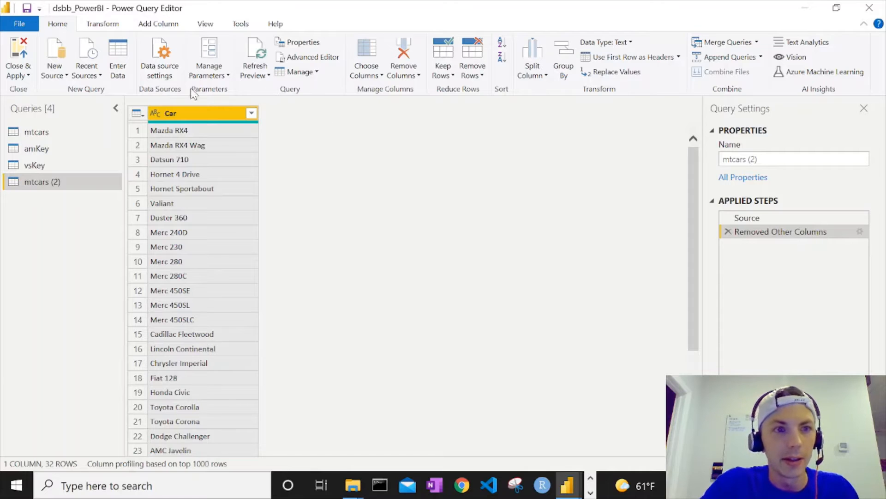
Add a column from examples based on the Car column, giving Mazda as the sample value for the first row.
click(158, 26)
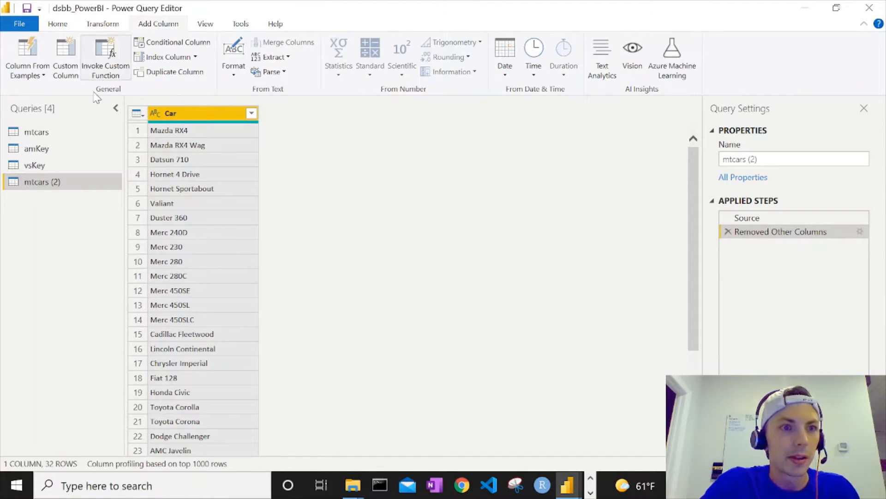
click(41, 76)
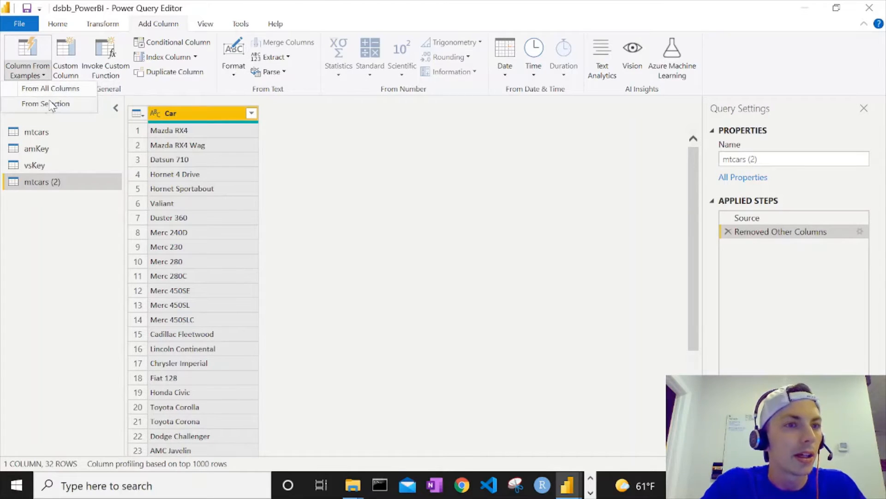
click(52, 104)
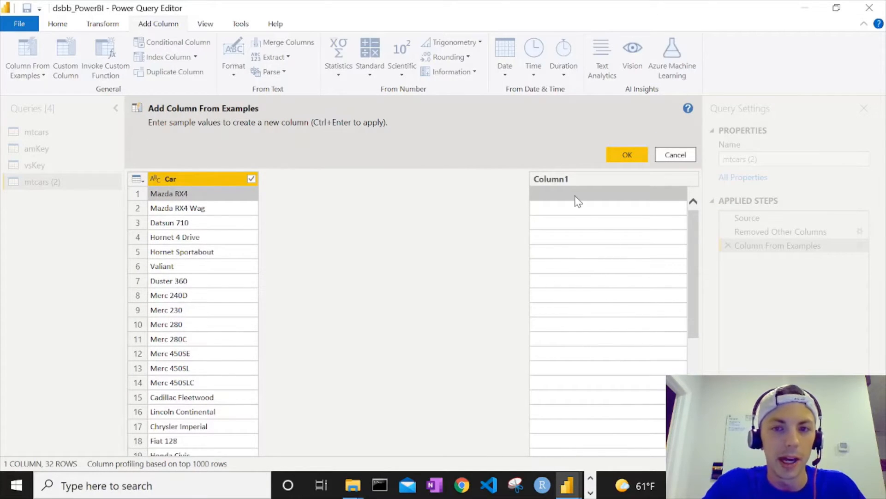
text(M)
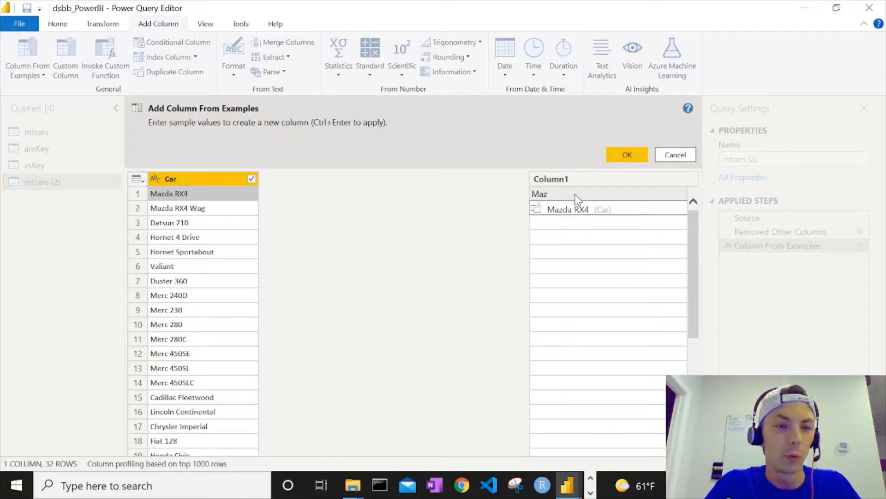
text(az)
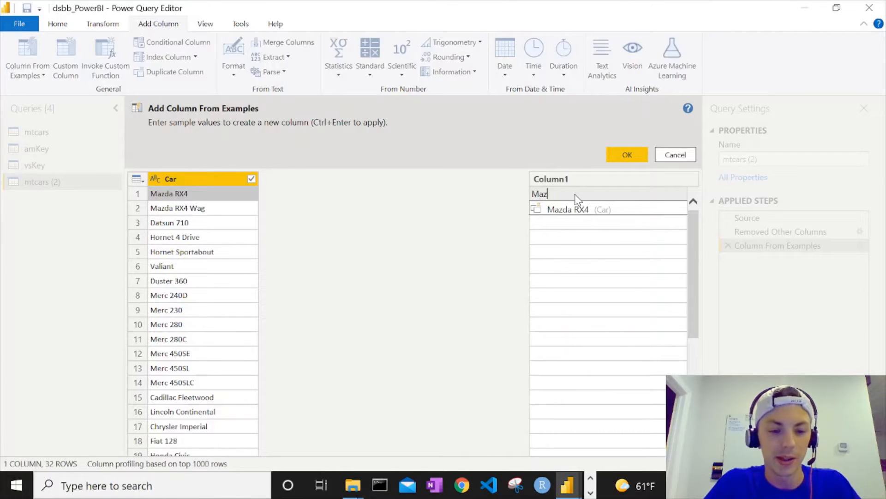
text(da)
key(Return)
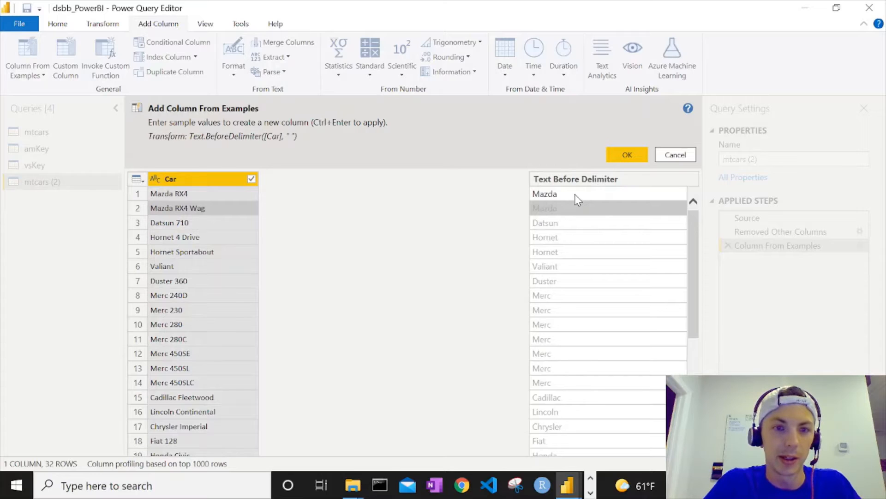
scroll(565, 272, down, 5)
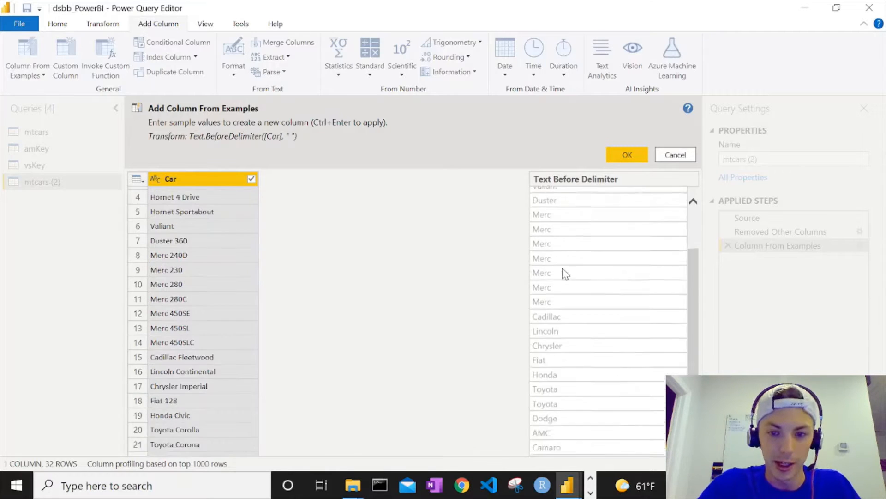
scroll(558, 284, up, 5)
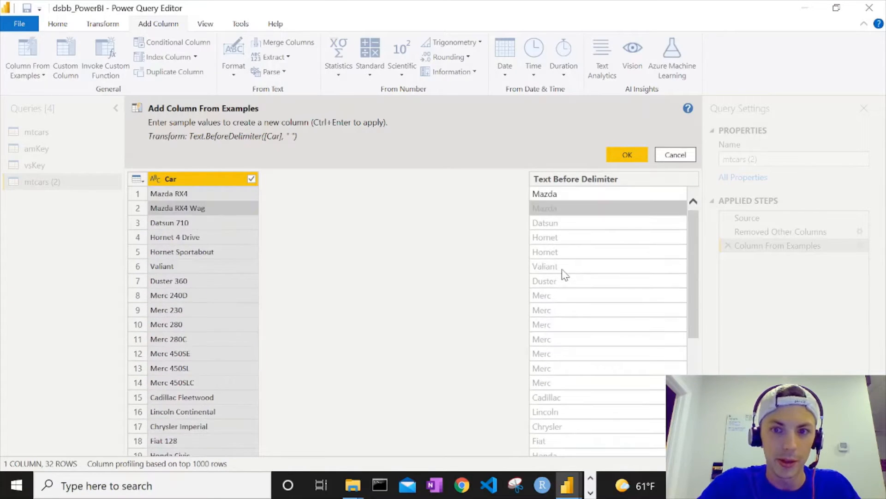
click(632, 153)
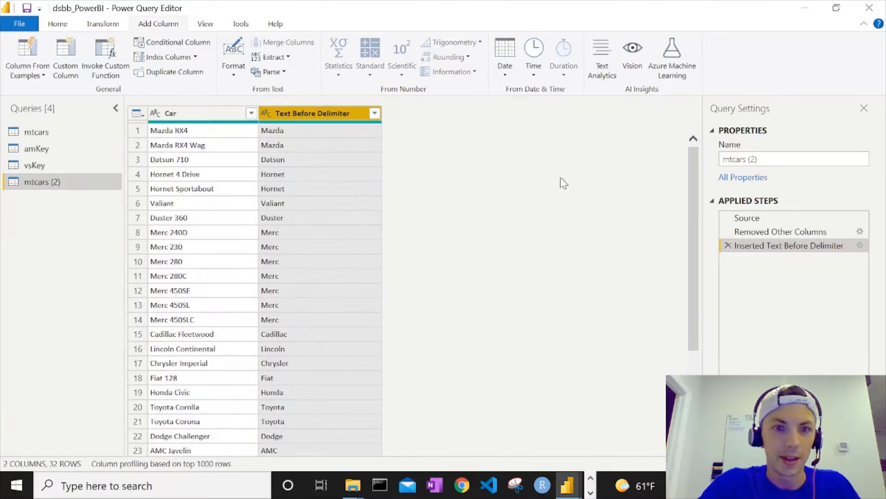
scroll(289, 245, down, 3)
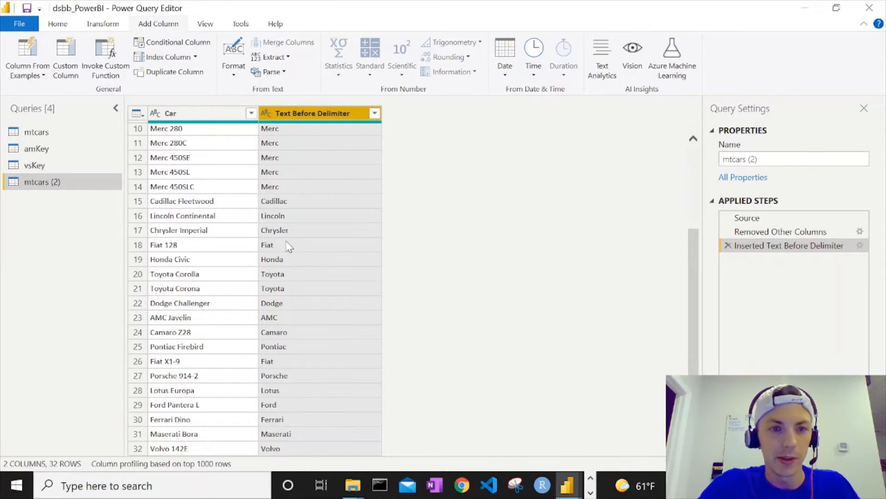
scroll(288, 245, up, 3)
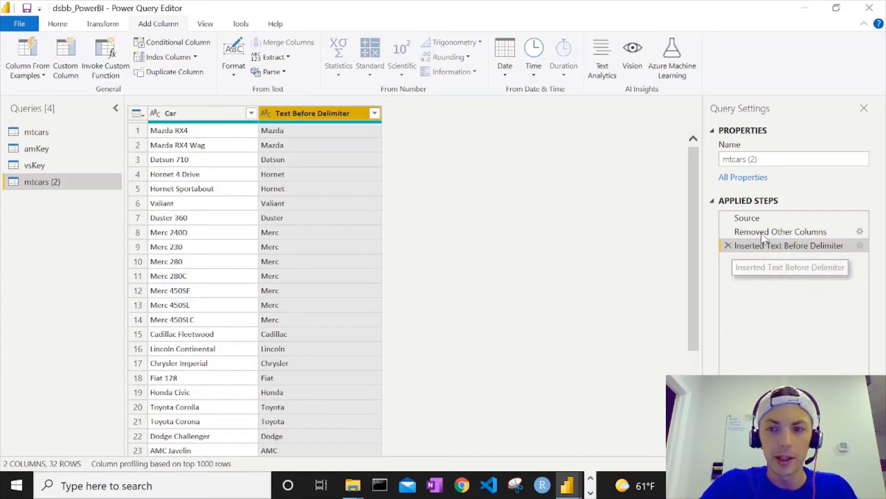
Review the delimiter settings of the Inserted Text Before Delimiter step, including the advanced options, without changing them.
click(861, 248)
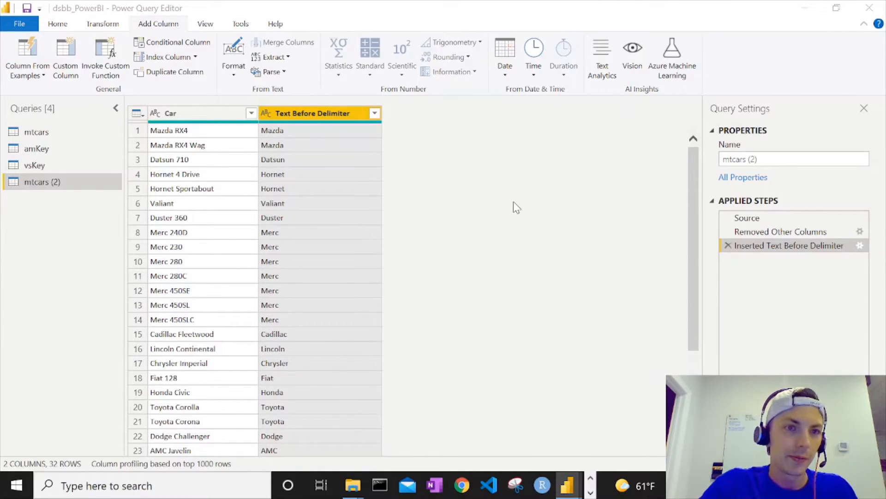
click(859, 245)
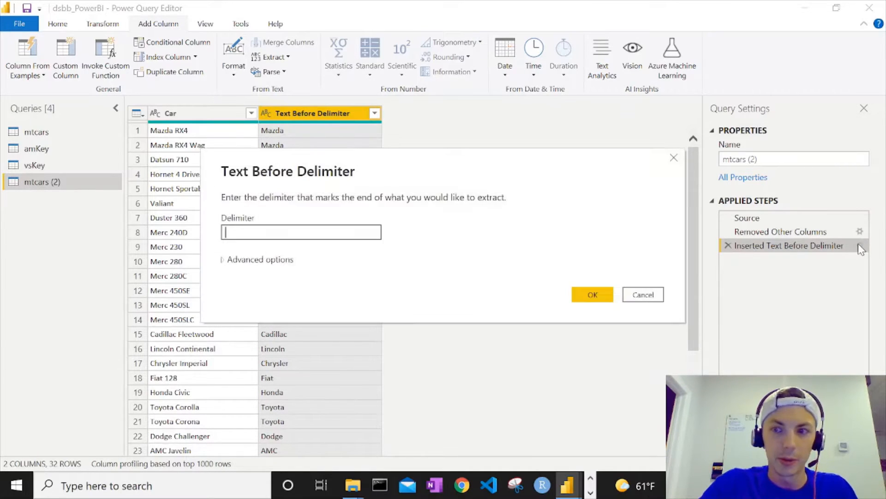
click(235, 260)
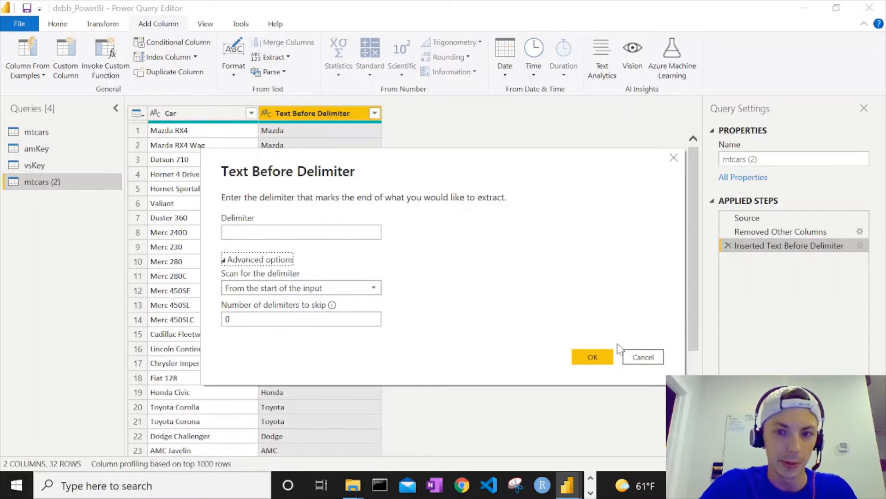
click(639, 357)
Examine the M code of the mtcars (2) query in the Advanced Editor, especially the Text.BeforeDelimiter expression, and close it.
click(58, 23)
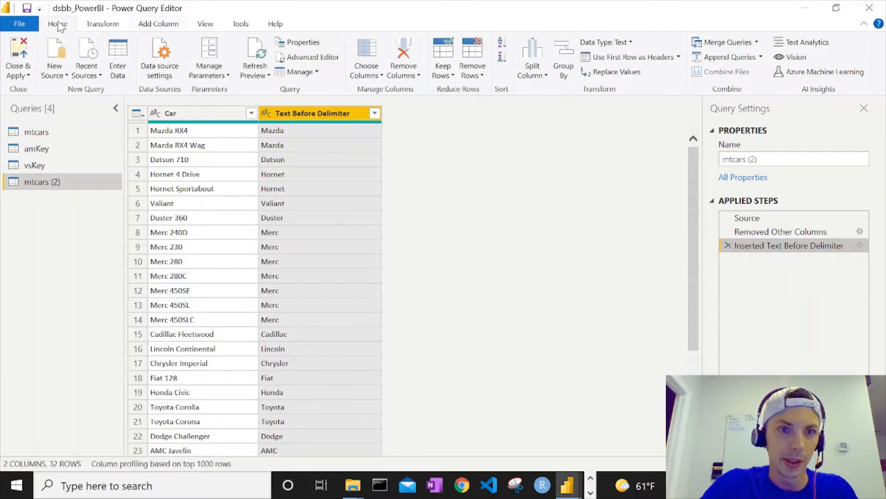
click(314, 56)
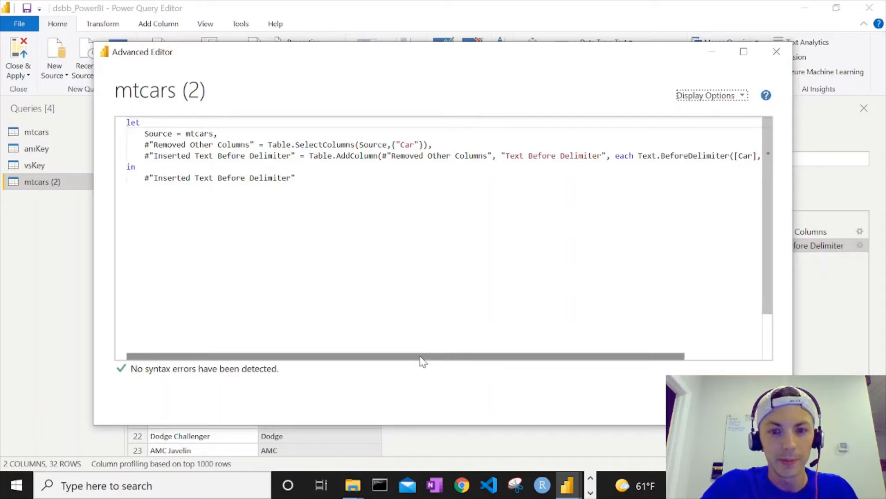
drag(422, 356, 499, 357)
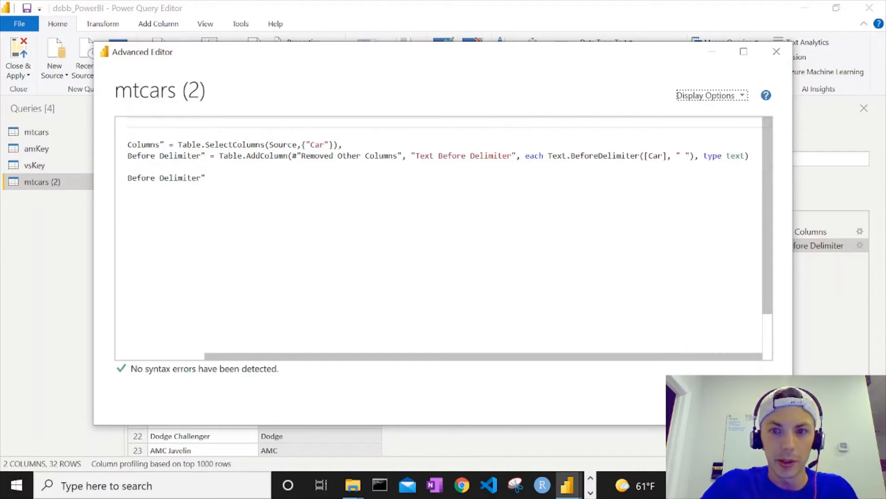
drag(548, 155, 777, 159)
click(729, 155)
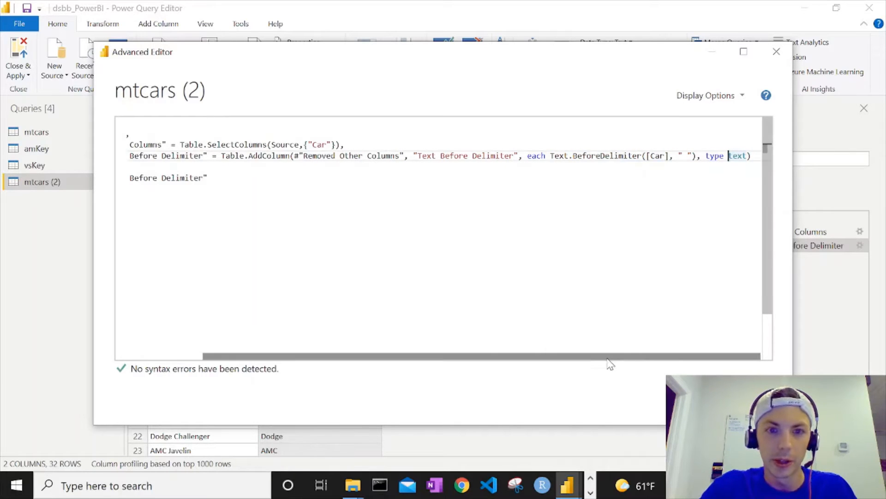
drag(612, 356, 464, 358)
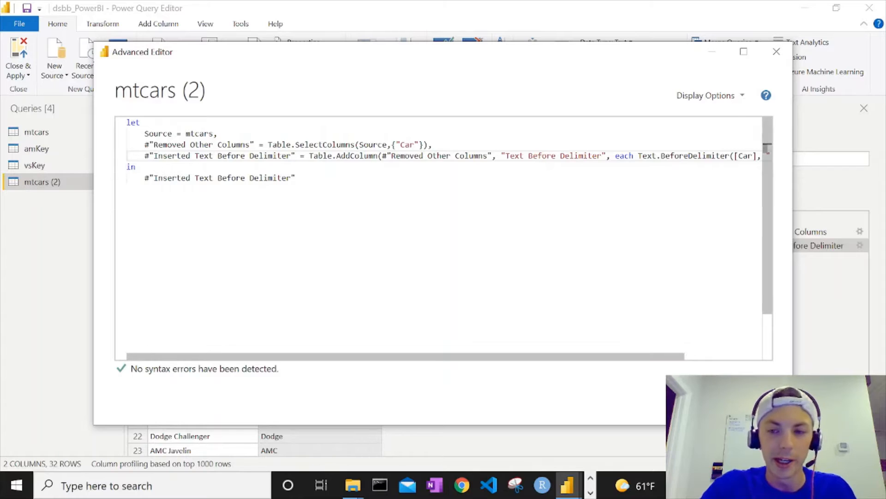
click(729, 400)
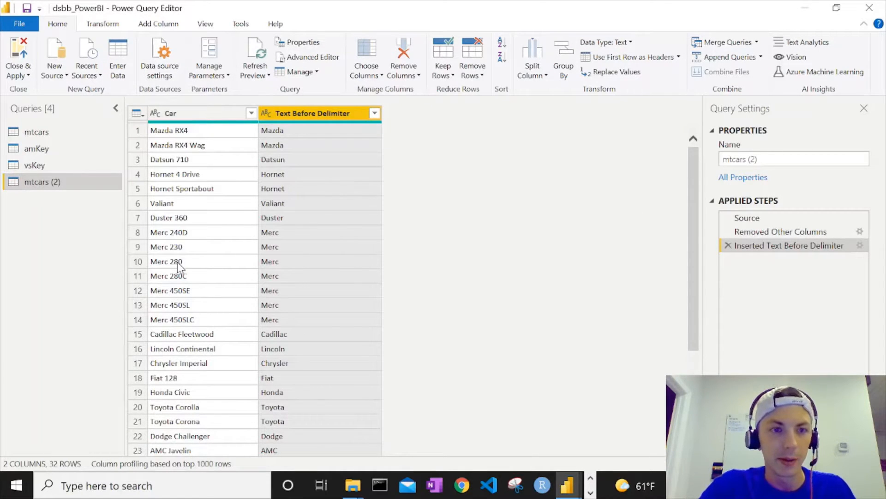
Rename the Text Before Delimiter column to Make.
double_click(290, 113)
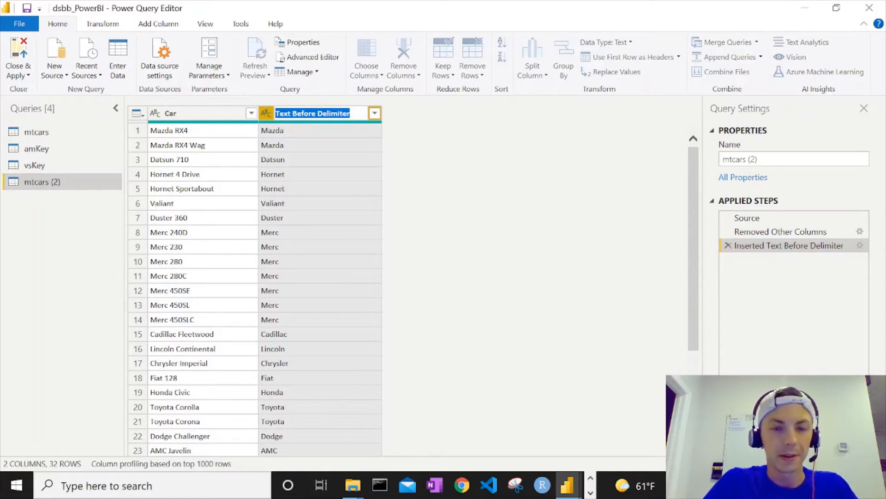
text(Make)
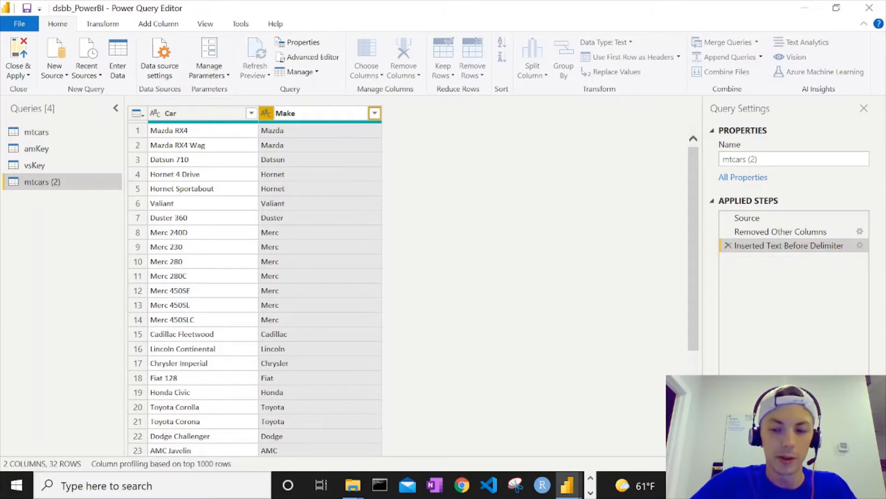
key(Return)
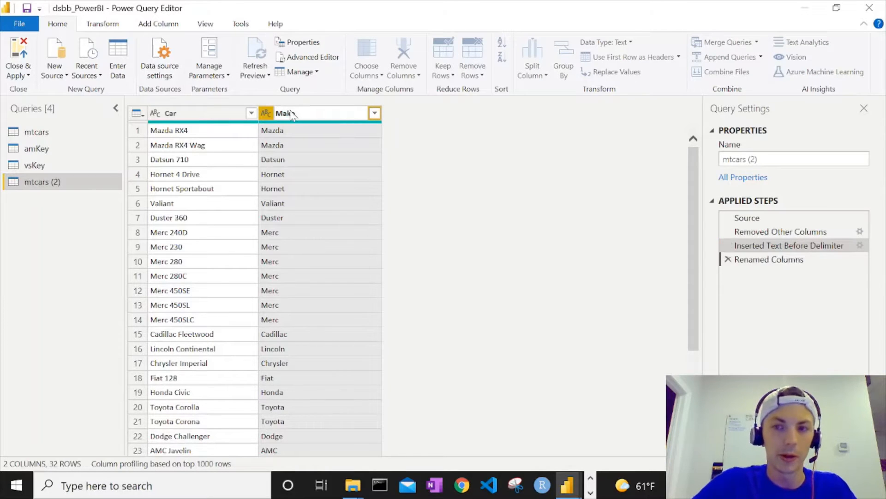
Rename the mtcars (2) query to carMake.
click(719, 159)
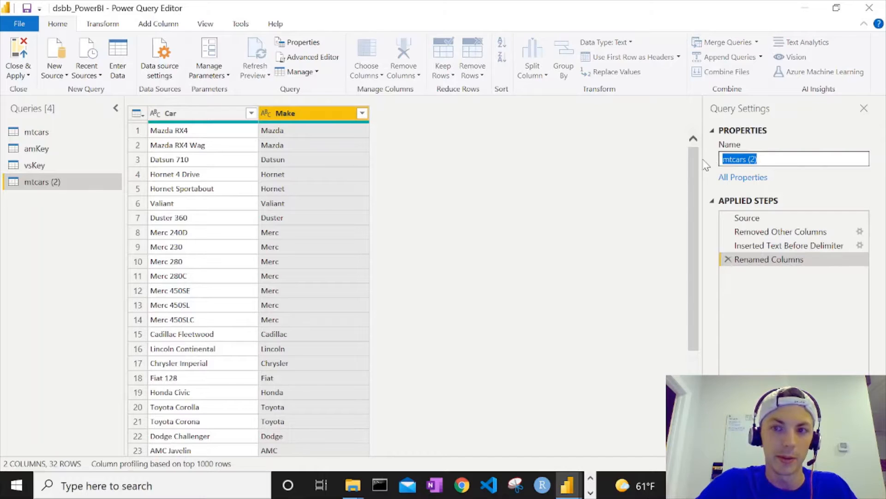
text(carMake)
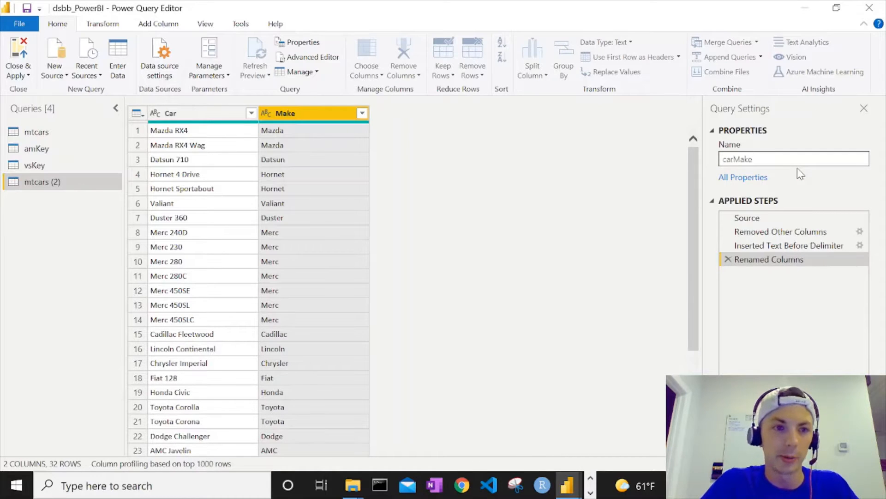
key(Return)
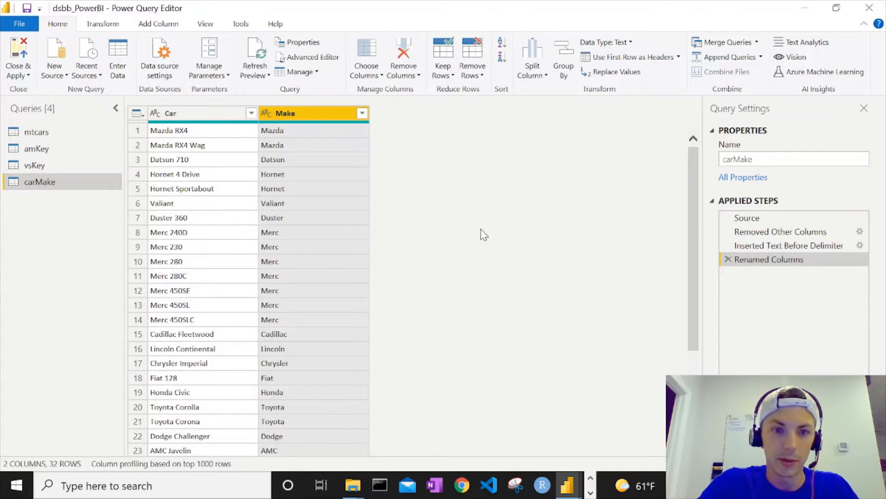
scroll(295, 208, down, 3)
scroll(296, 207, up, 3)
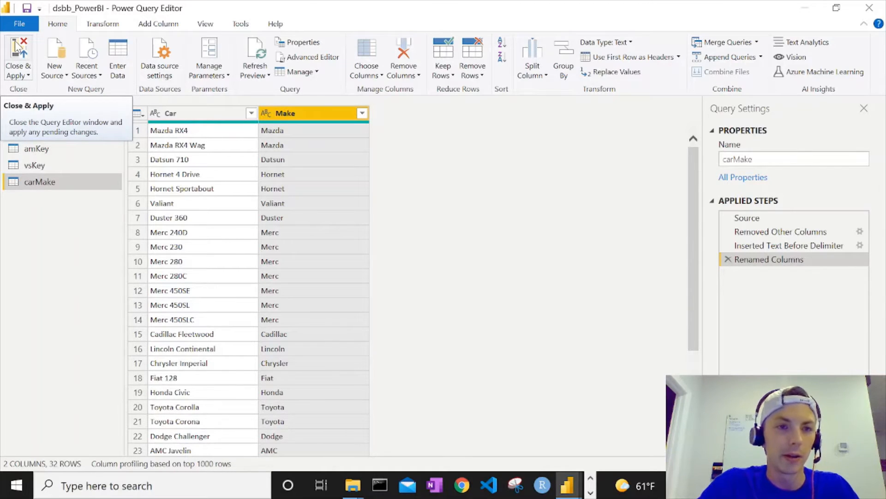
Review the current file's Data Load options, toggling autodetection of new relationships after data is loaded on and back off.
click(16, 28)
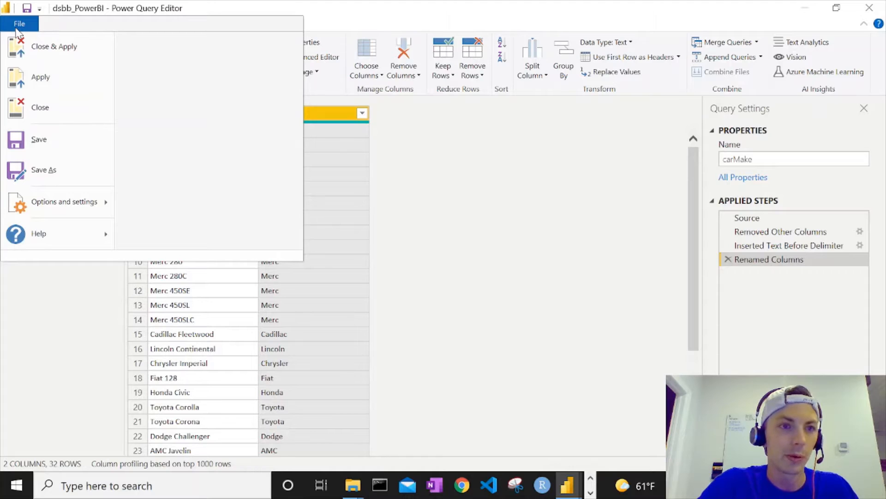
mouse_move(43, 206)
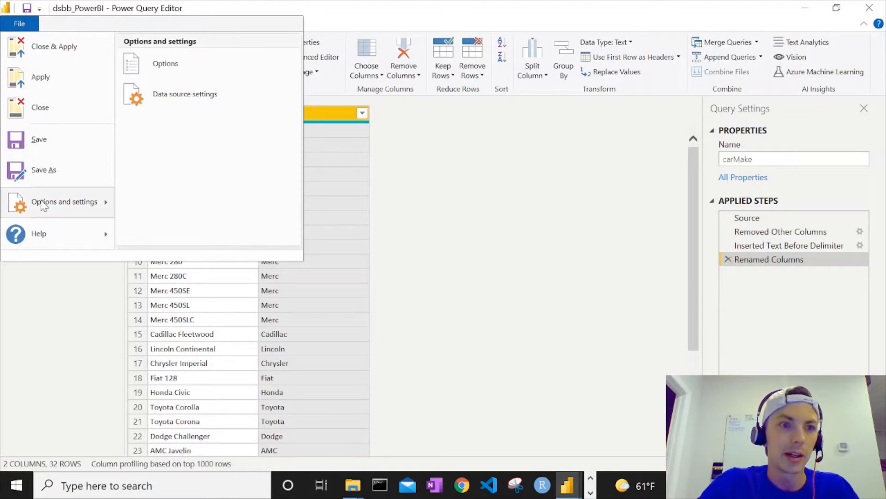
click(192, 74)
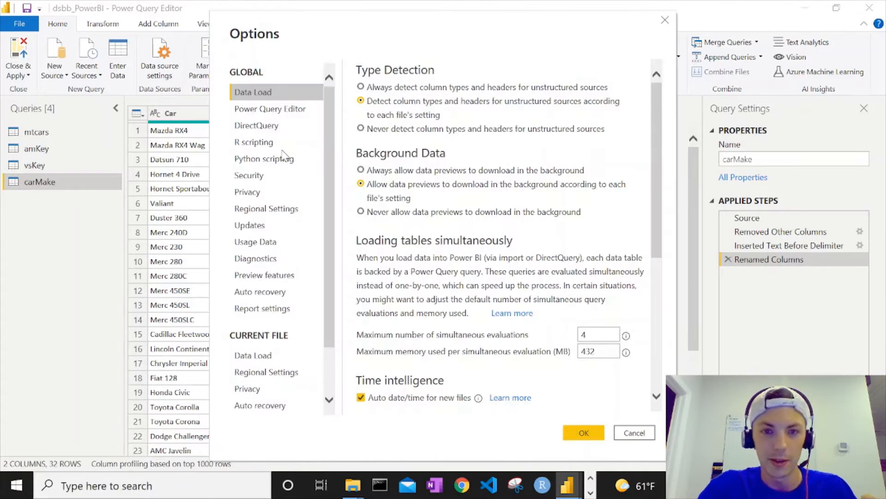
scroll(285, 156, down, 3)
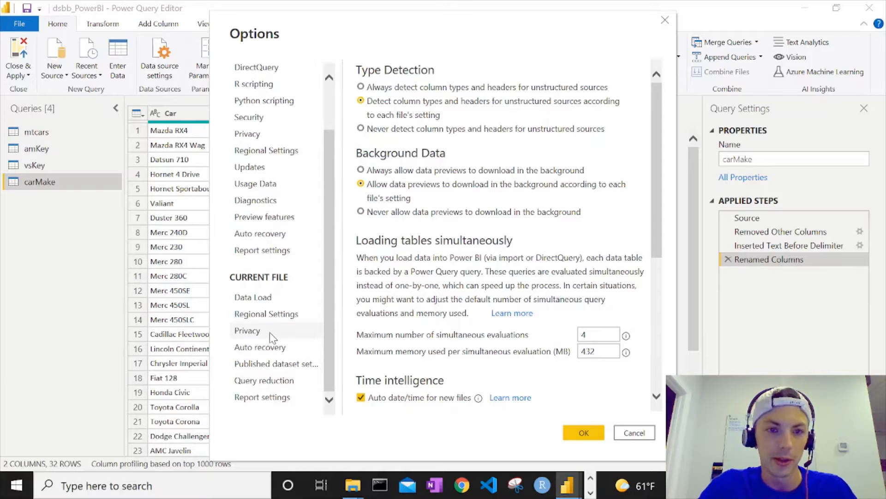
click(250, 299)
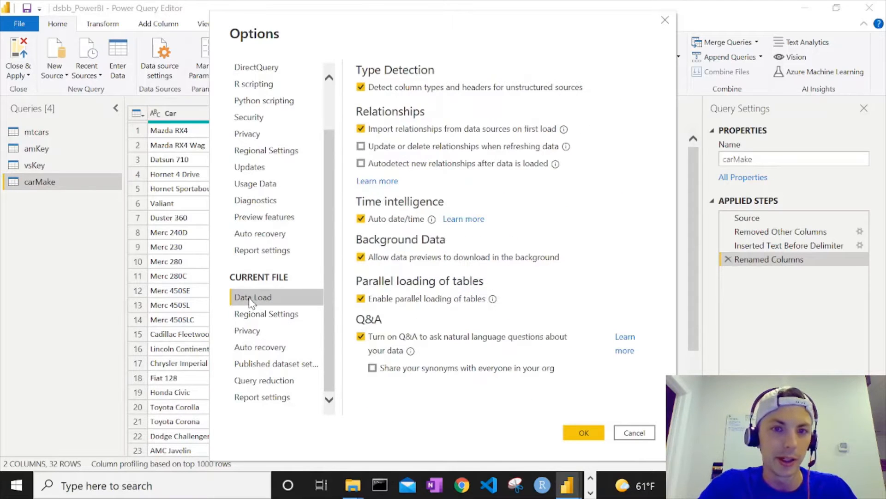
click(361, 164)
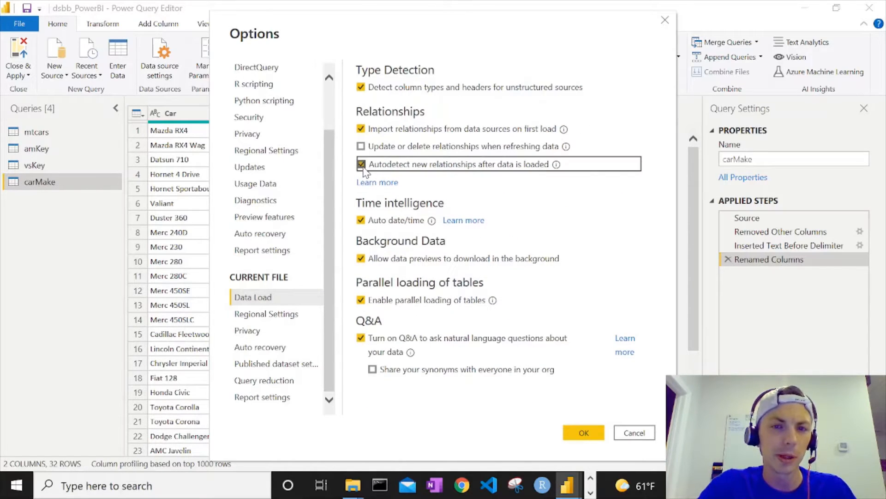
click(363, 165)
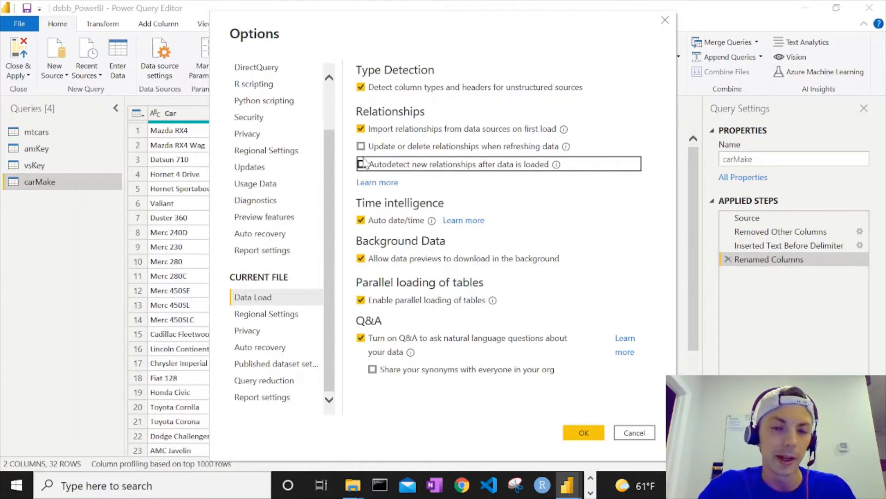
click(591, 433)
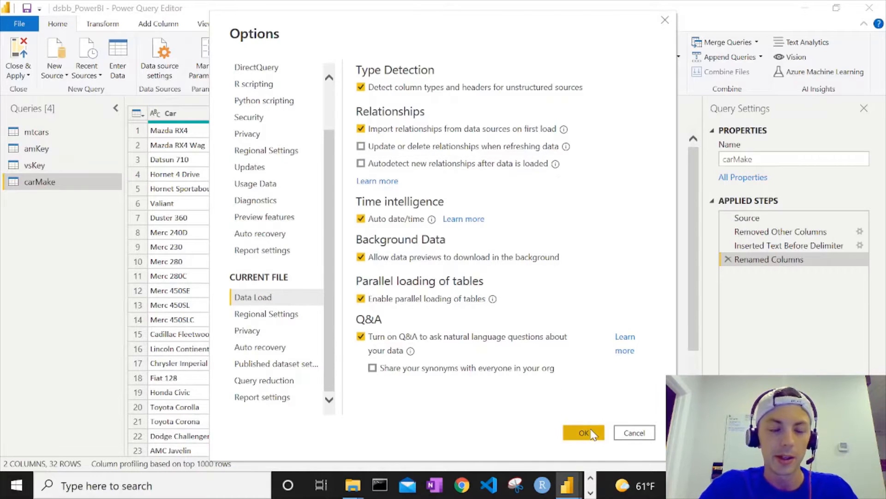
Apply the pending query changes, close the query editor and show the data model diagram with the Properties pane collapsed.
click(23, 48)
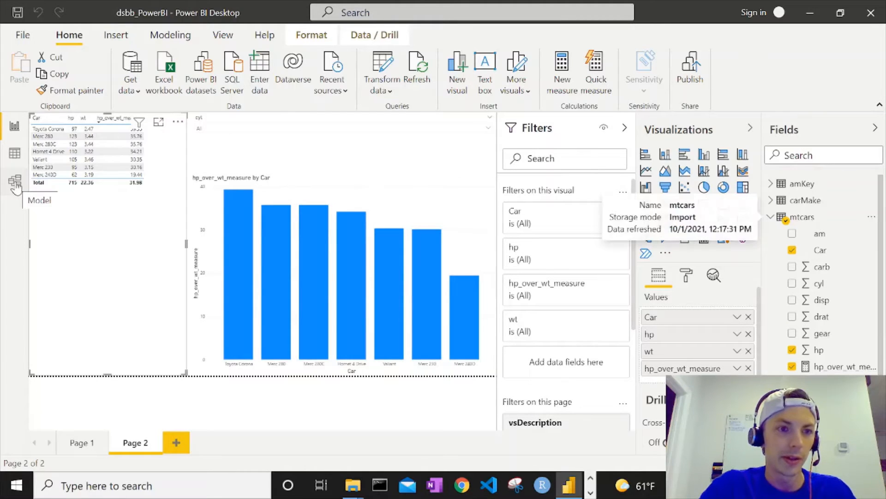
click(16, 182)
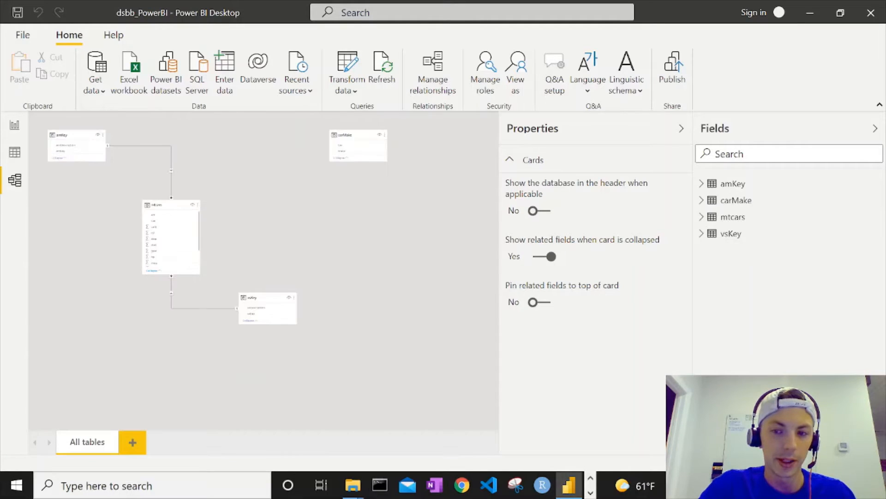
click(681, 129)
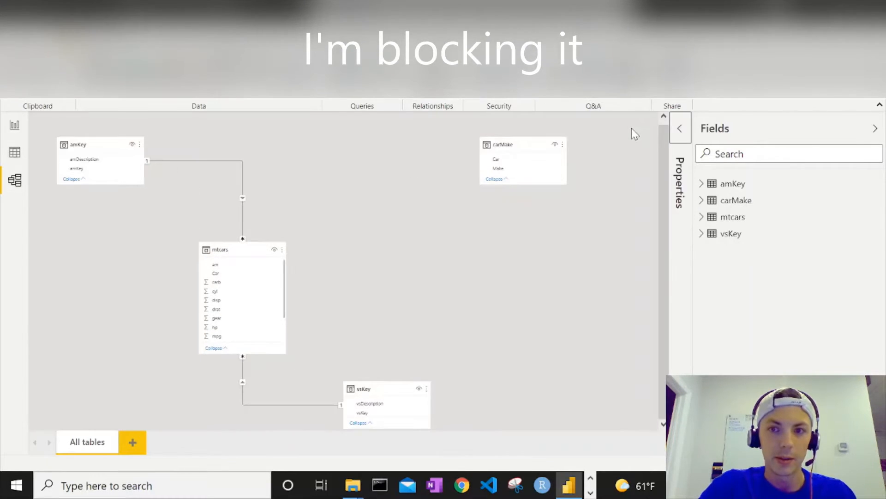
Relate the Car column of carMake to the Car column of mtcars and space the two table cards apart in the diagram.
drag(528, 141, 241, 276)
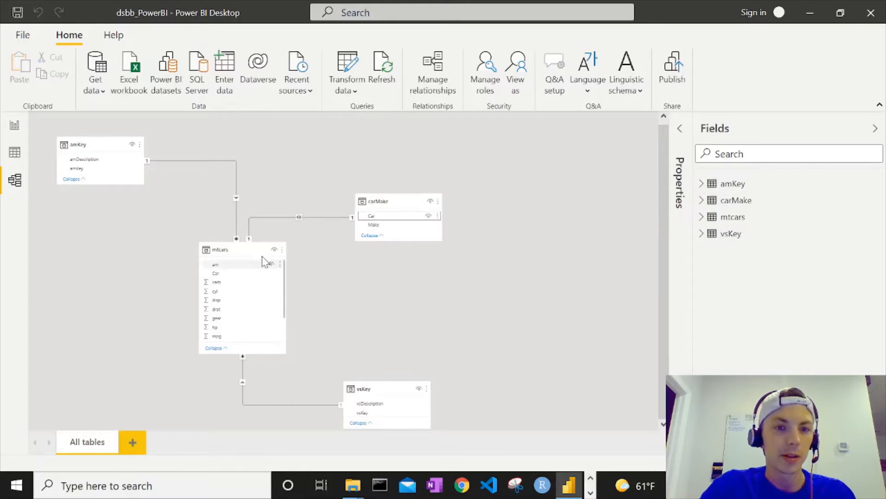
drag(396, 201, 444, 185)
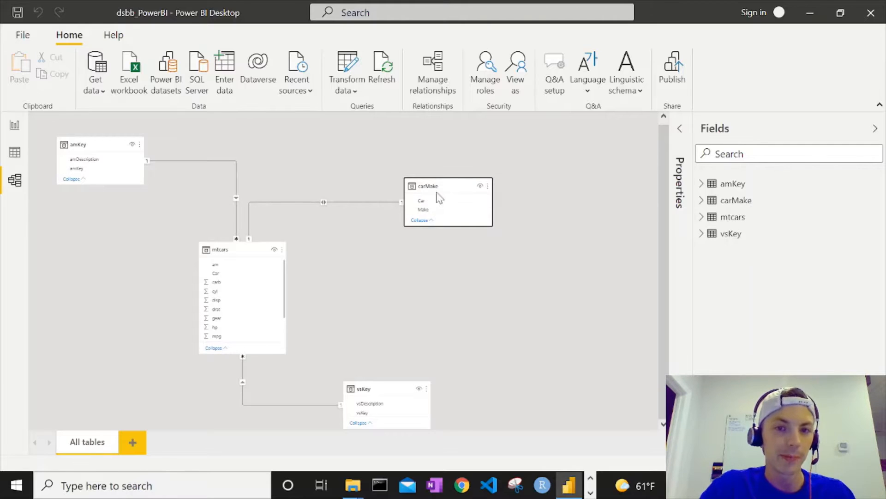
drag(446, 183, 476, 165)
drag(229, 251, 251, 253)
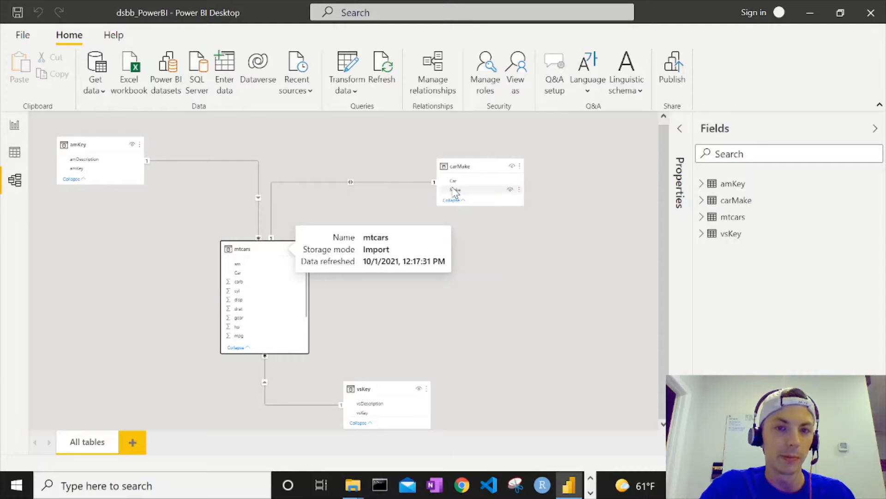
mouse_move(464, 178)
mouse_down()
mouse_move(475, 166)
mouse_move(477, 173)
mouse_up()
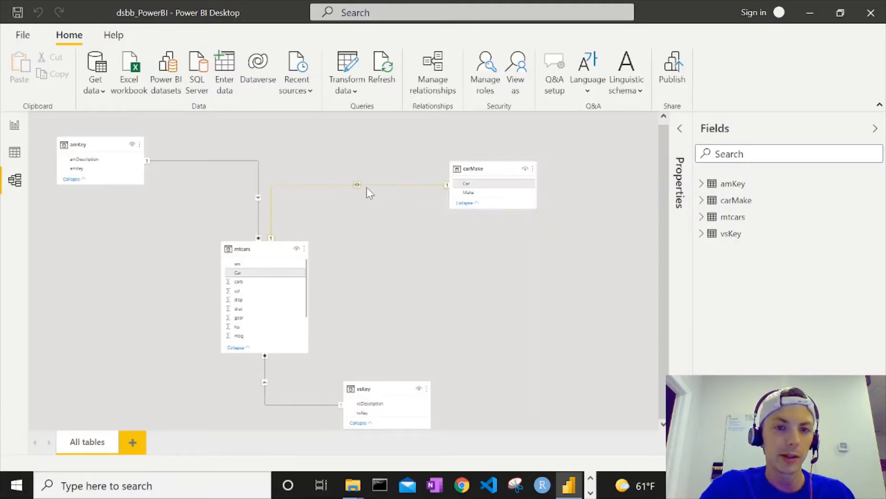
Set the carMake–mtcars relationship to One to many (1:*) cardinality with a Single cross filter direction.
double_click(367, 187)
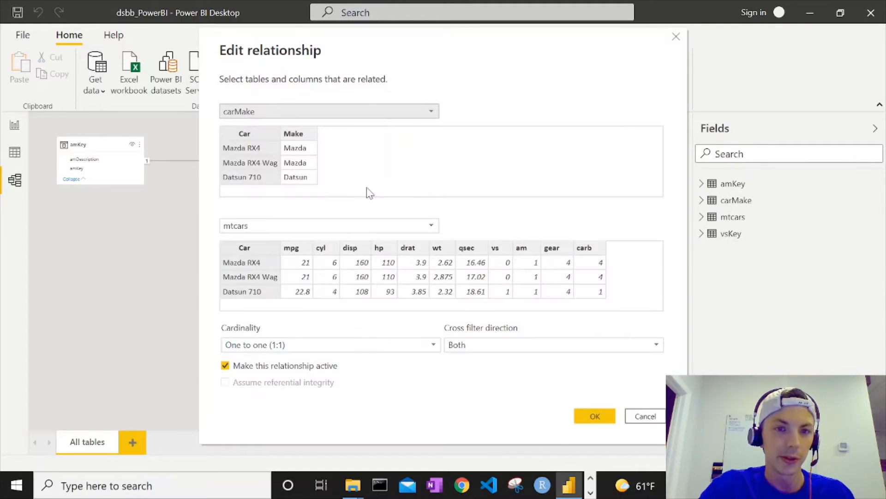
click(461, 344)
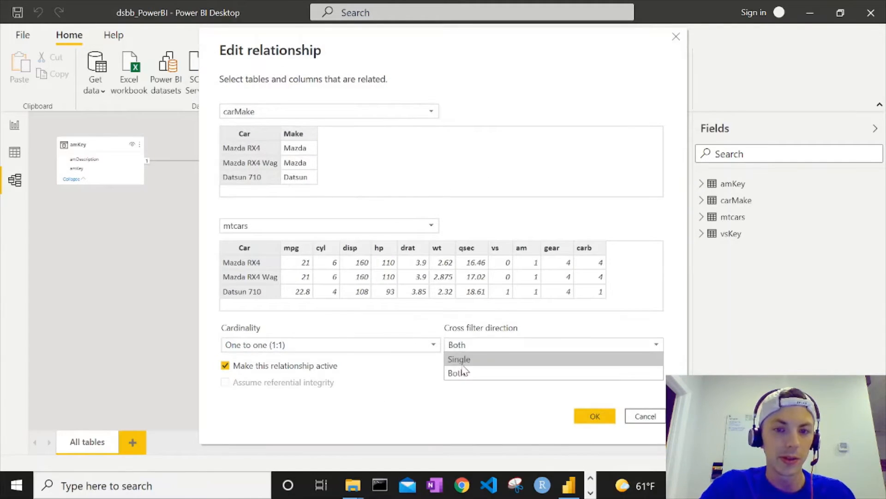
click(465, 367)
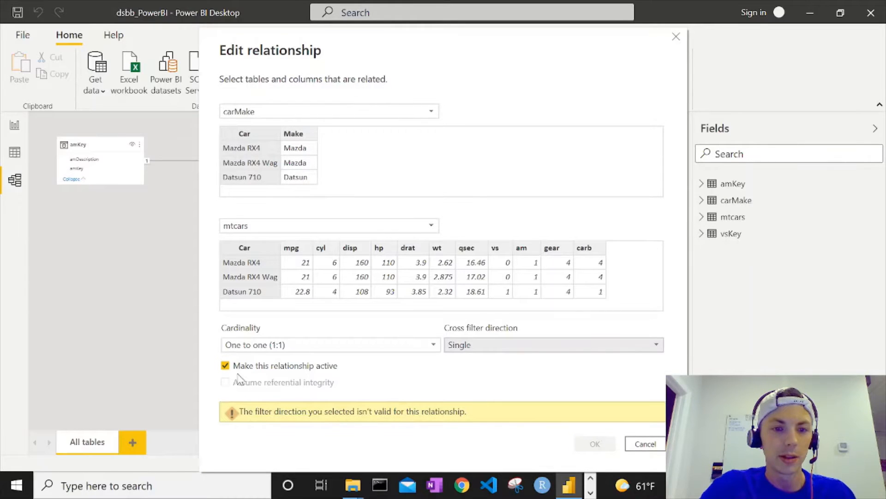
click(290, 347)
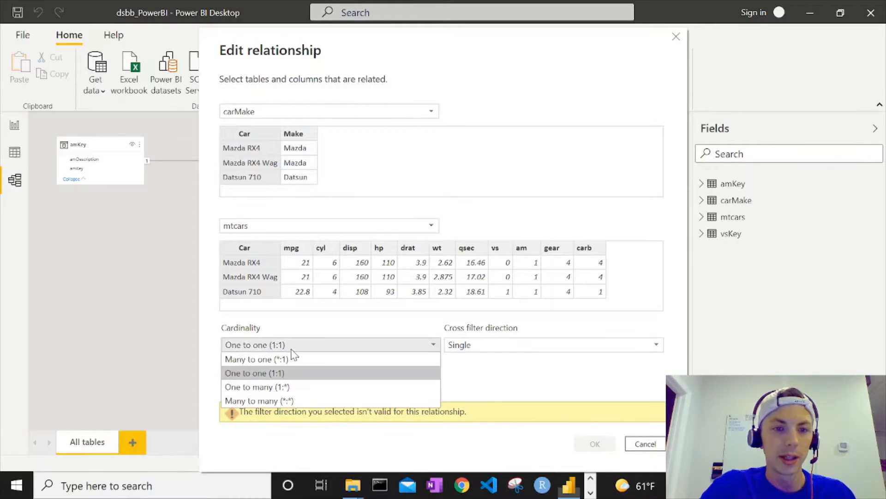
click(284, 387)
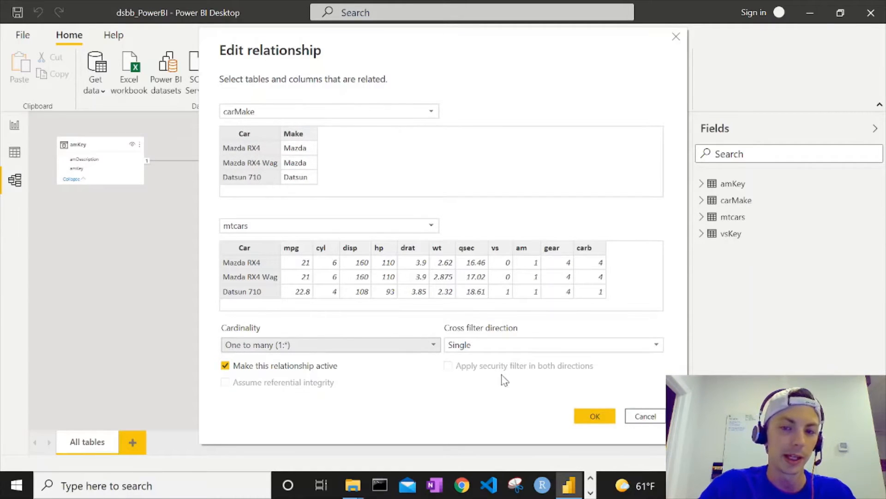
click(594, 415)
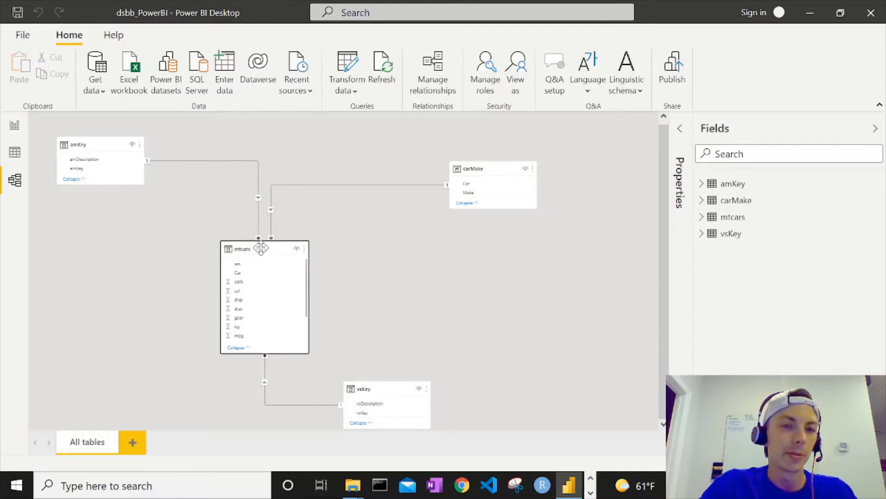
Adjust the positions of the mtcars and vsKey table cards in the model diagram.
drag(251, 250, 256, 251)
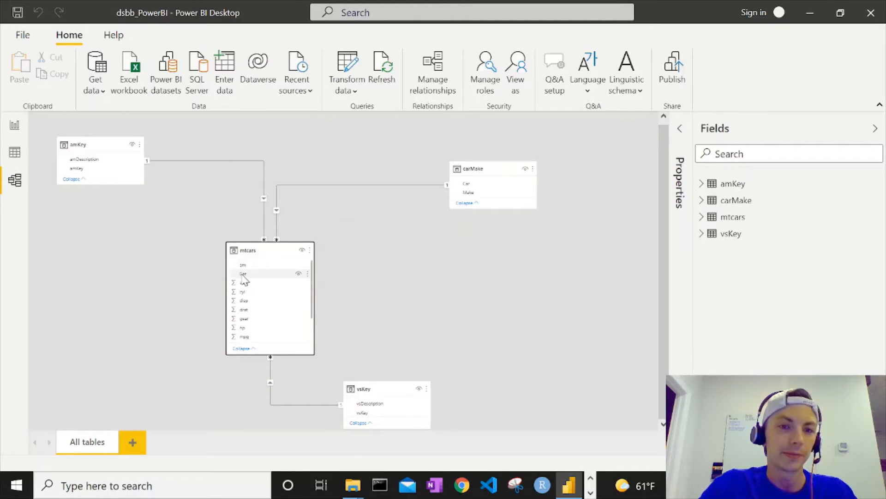
click(259, 276)
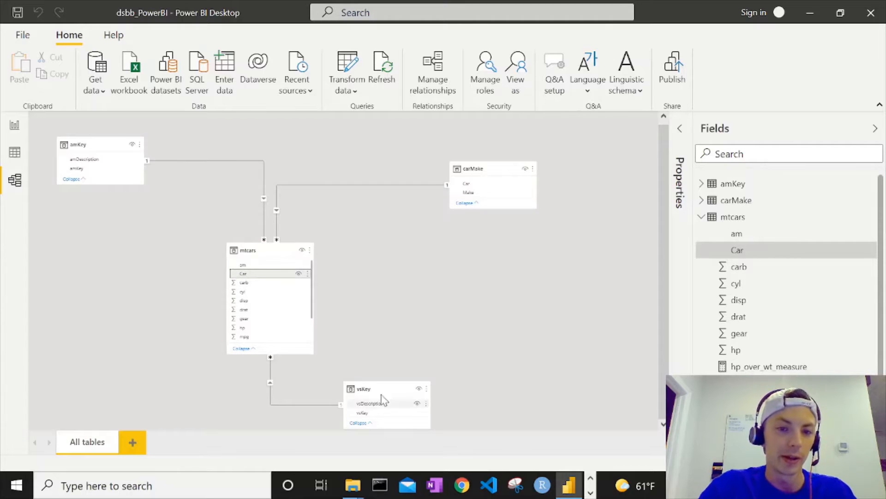
drag(392, 390, 409, 377)
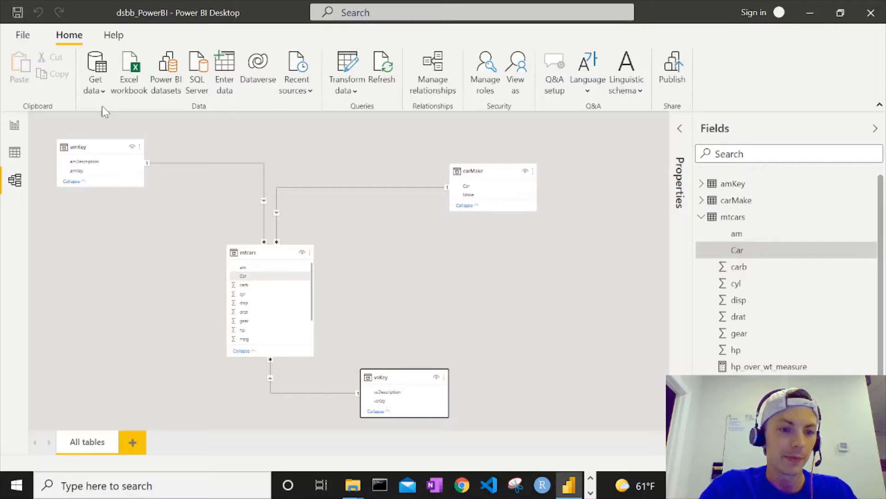
Add the Make field from carMake as the first column, ahead of Car, of the table visual on report Page 2.
click(14, 125)
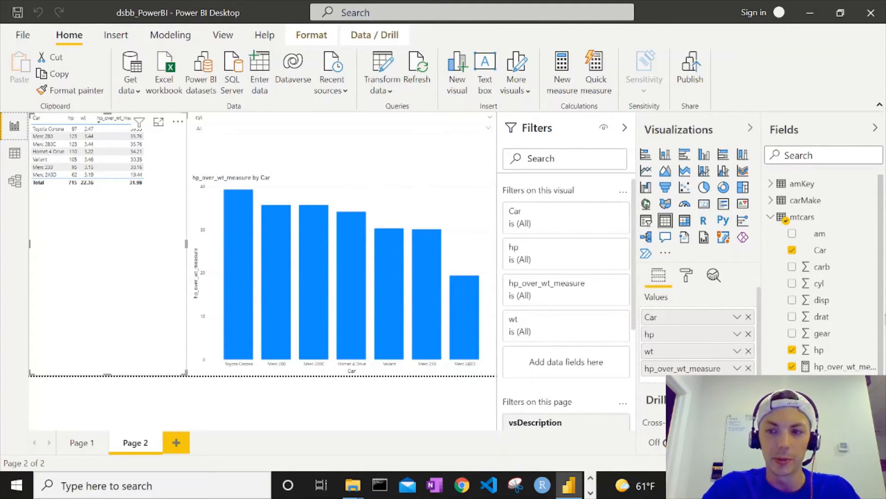
click(771, 217)
click(771, 200)
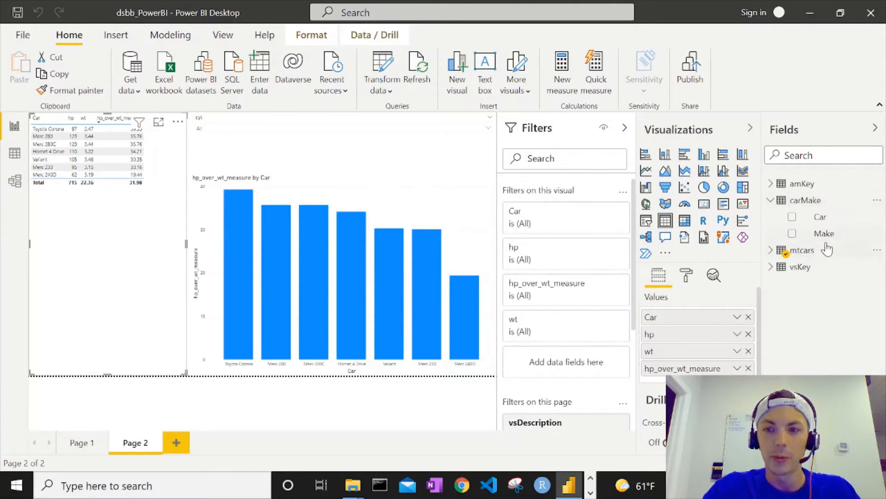
drag(828, 243, 702, 316)
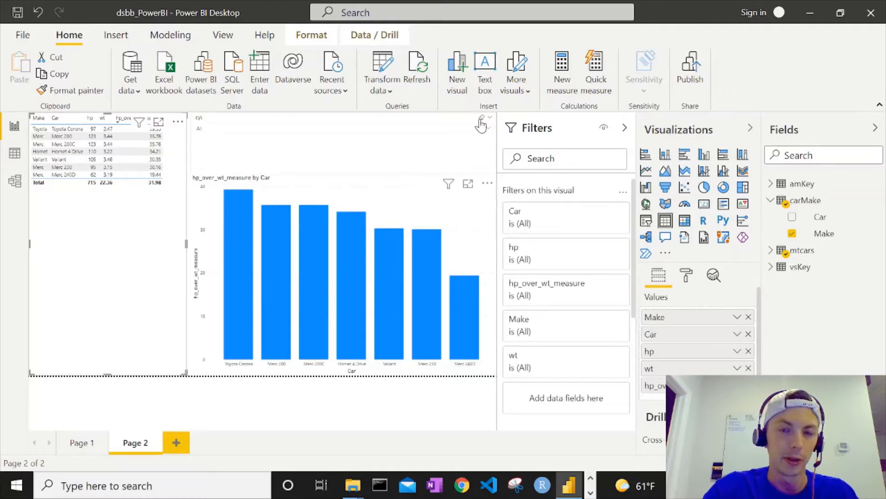
Clear the vsDescription and amDescription page filters on Page 2.
click(481, 125)
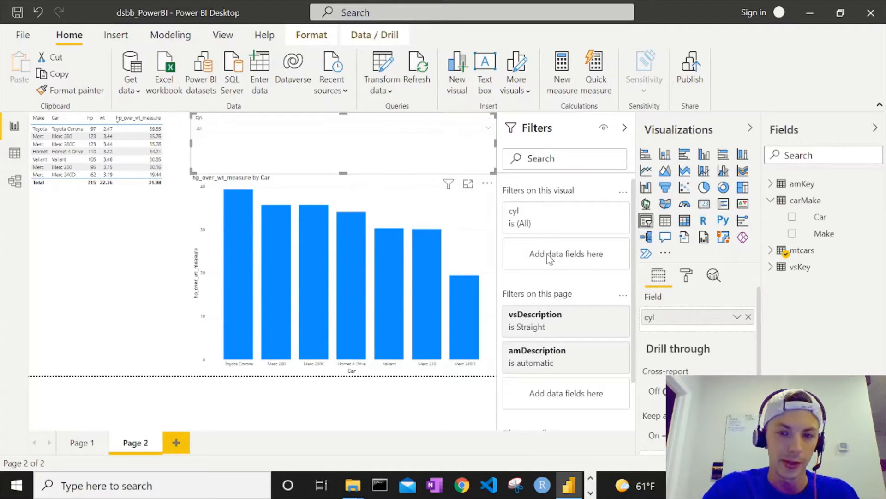
click(603, 328)
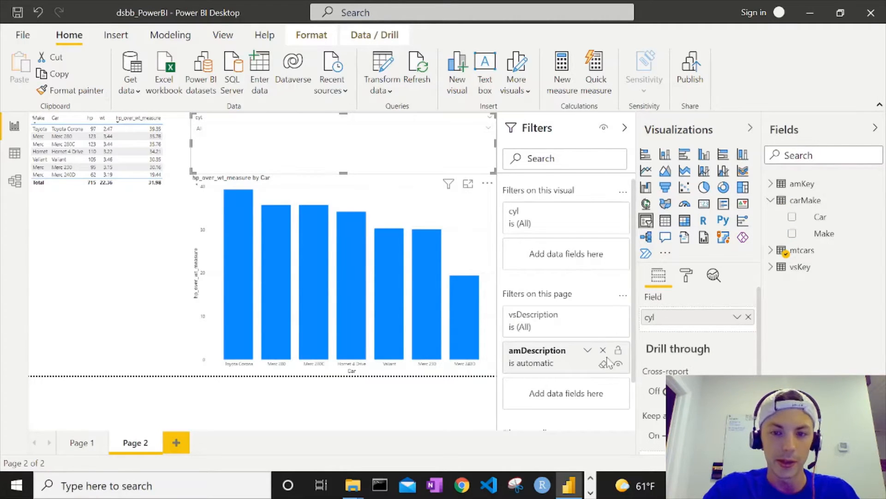
click(603, 365)
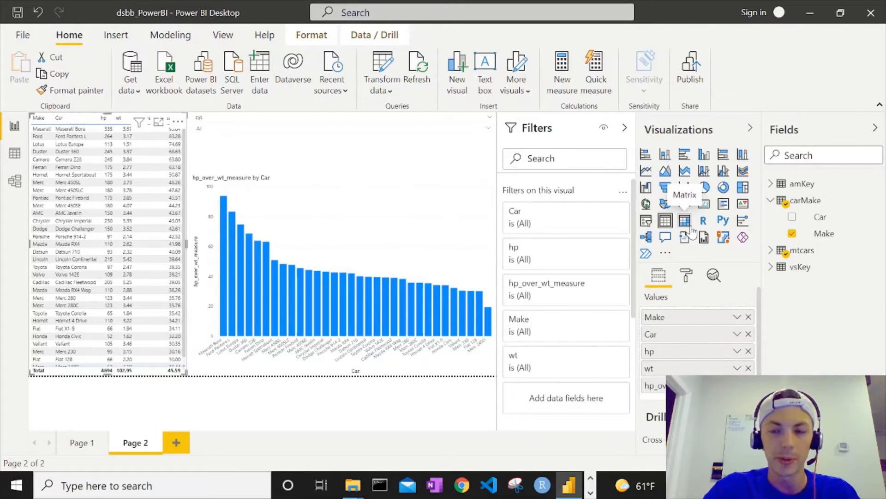
Convert the table visual to a matrix with Make and Car nested as its rows.
click(684, 221)
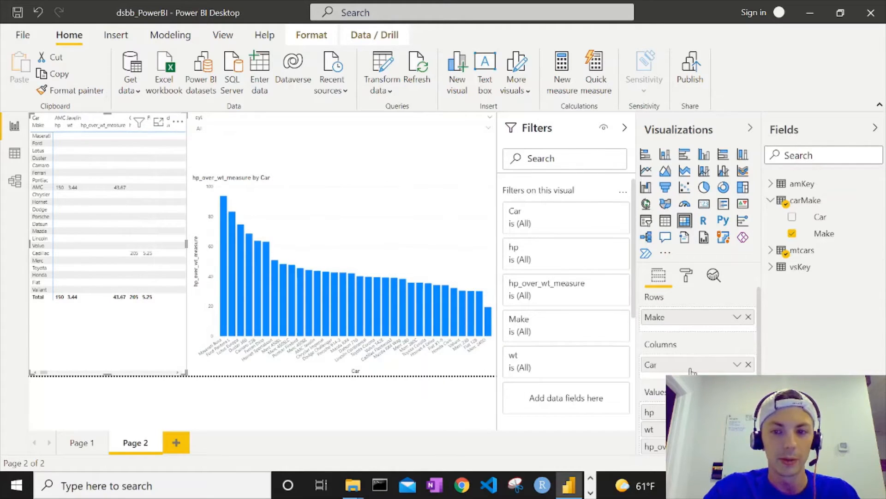
drag(693, 372, 695, 346)
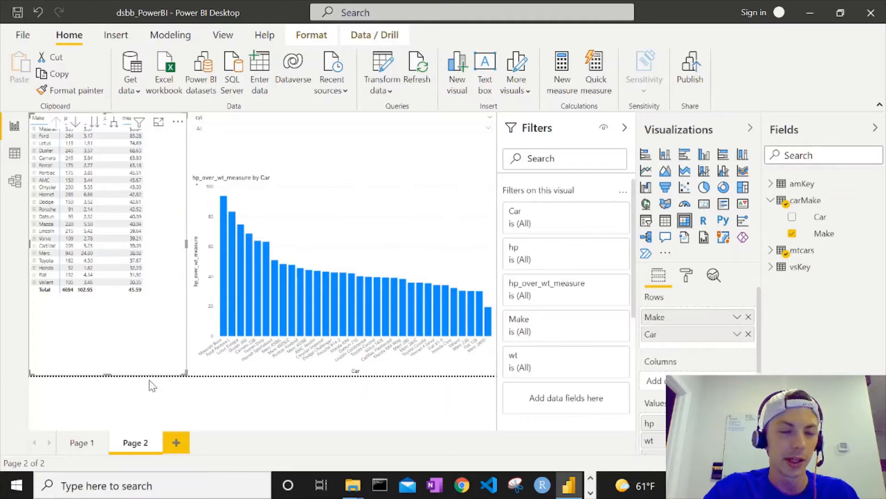
click(146, 423)
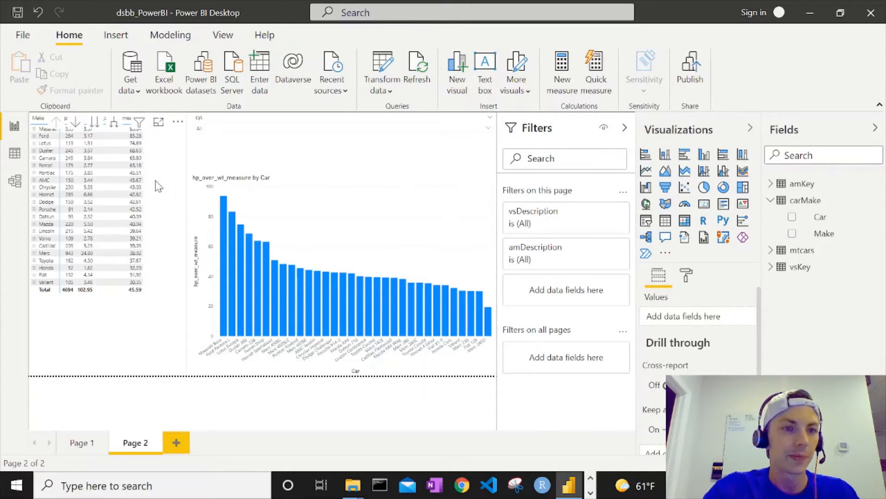
Expand the Maserati row and show the matrix in focus mode with the Filters pane collapsed.
click(41, 131)
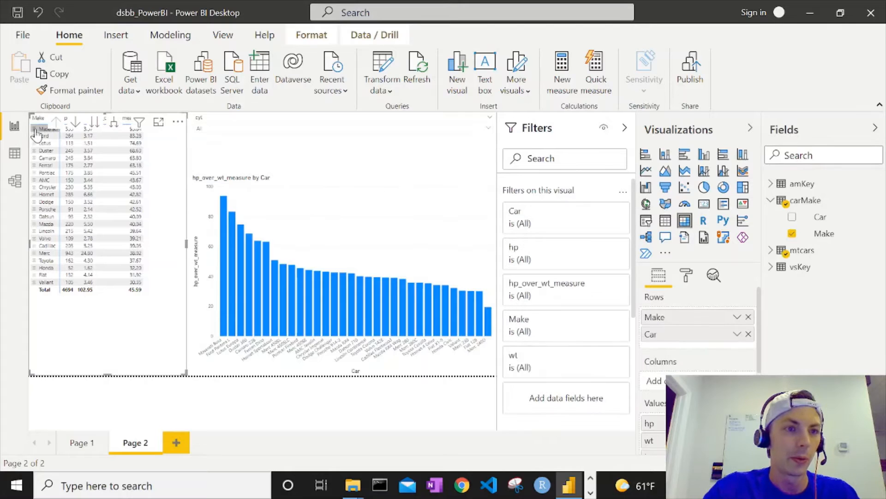
click(35, 130)
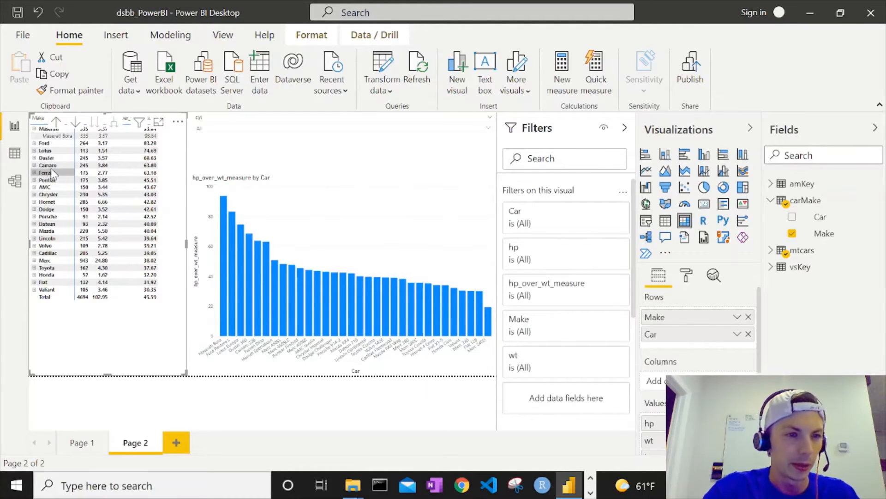
click(160, 124)
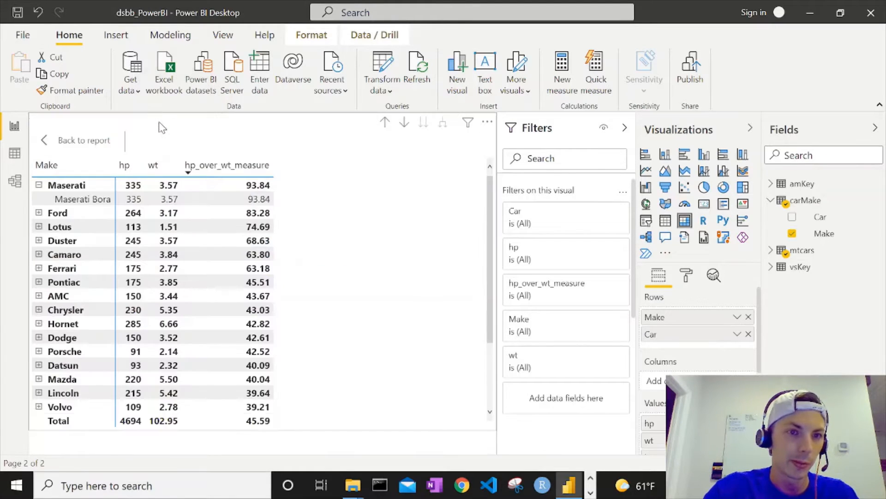
scroll(300, 170, down, 1)
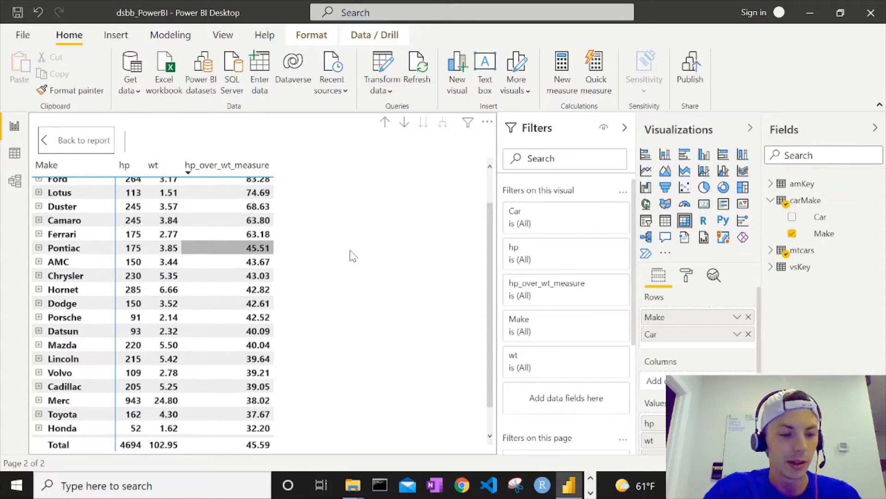
click(624, 127)
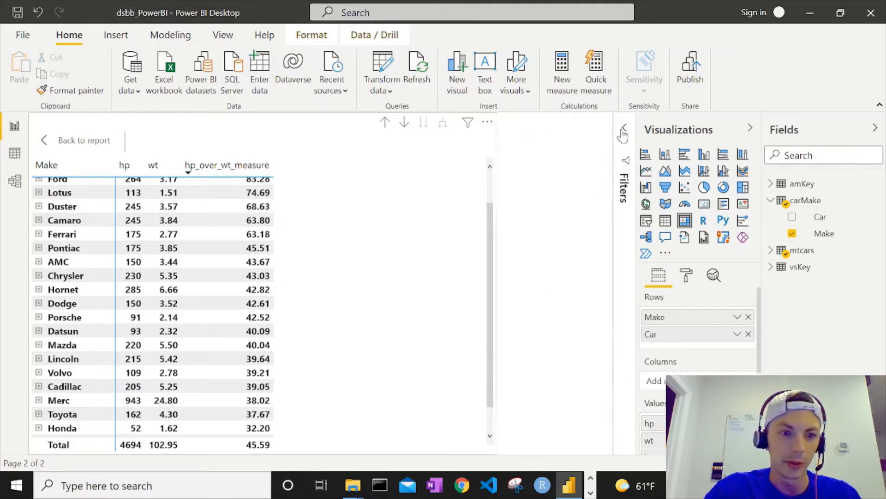
scroll(38, 266, down, 1)
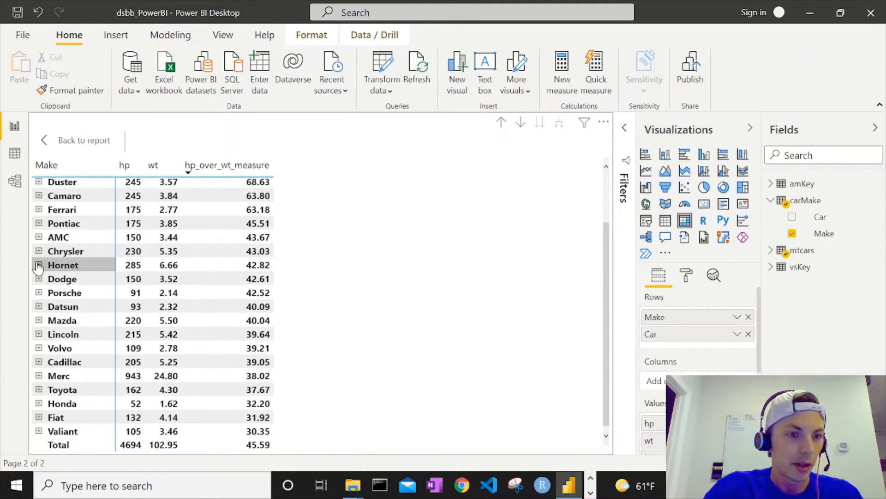
Expand the Toyota row in the matrix and glance at the toyota corona image results in Chrome before returning to Power BI Desktop.
click(39, 389)
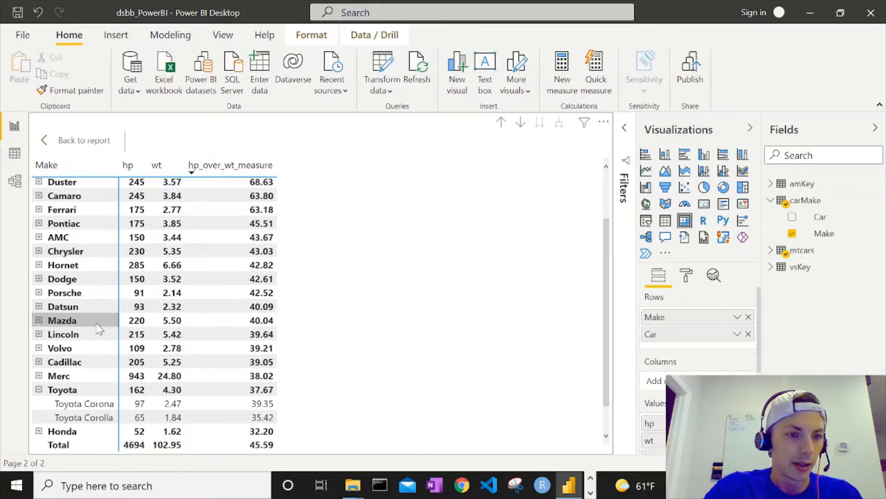
scroll(99, 328, down, 1)
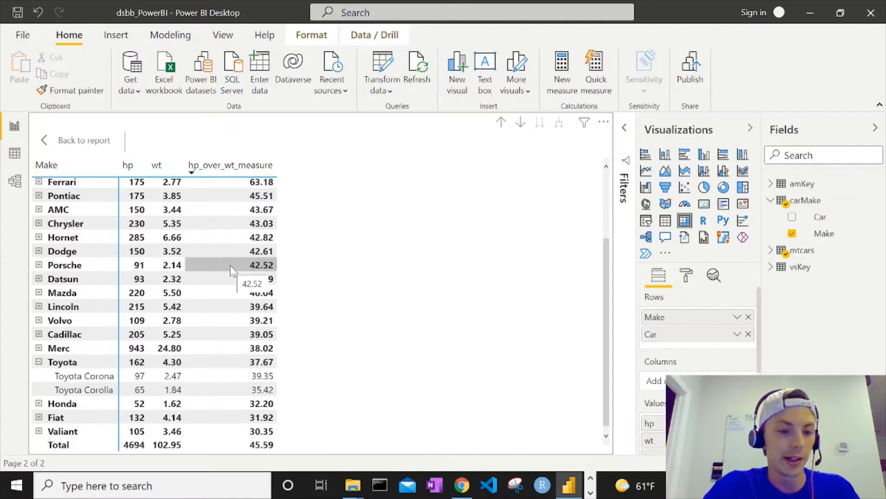
key(alt+Tab)
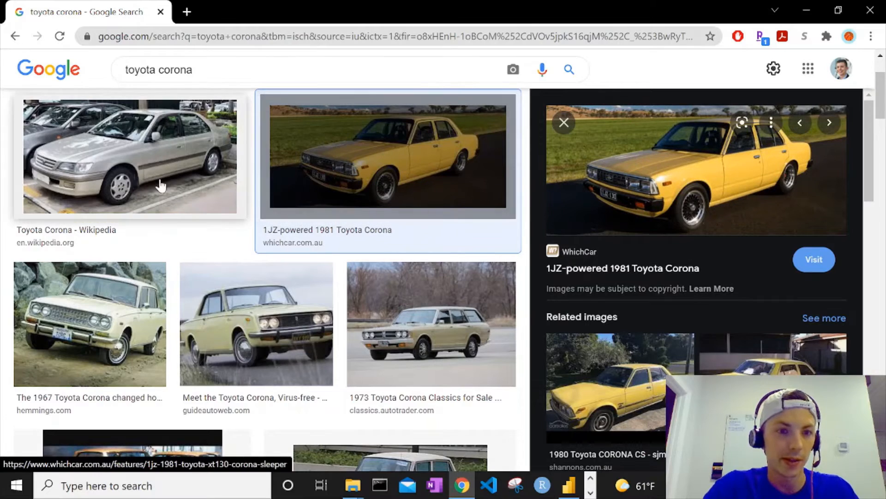
key(alt+Tab)
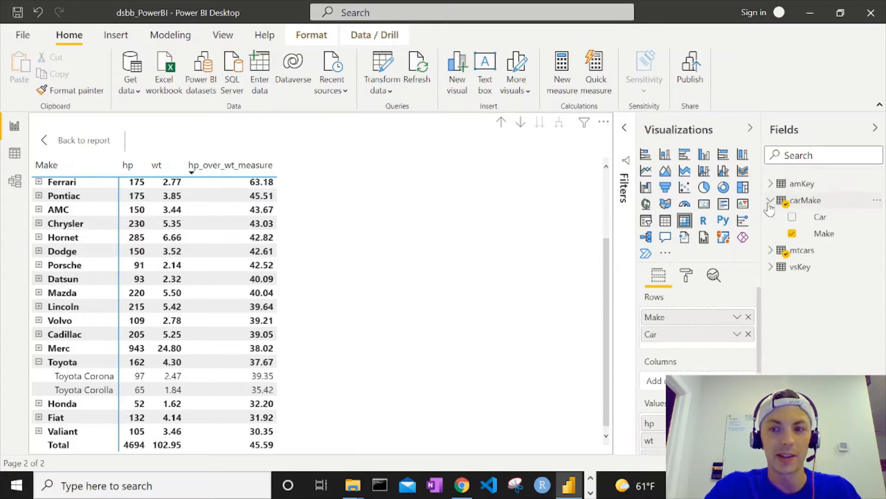
Examine the DAX formula of hp_over_wt_measure in the mtcars table.
click(771, 249)
scroll(790, 301, down, 1)
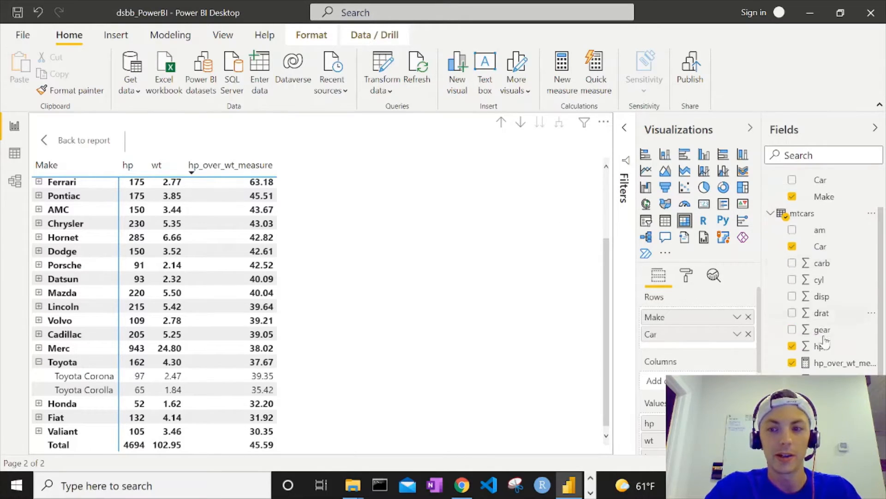
click(837, 363)
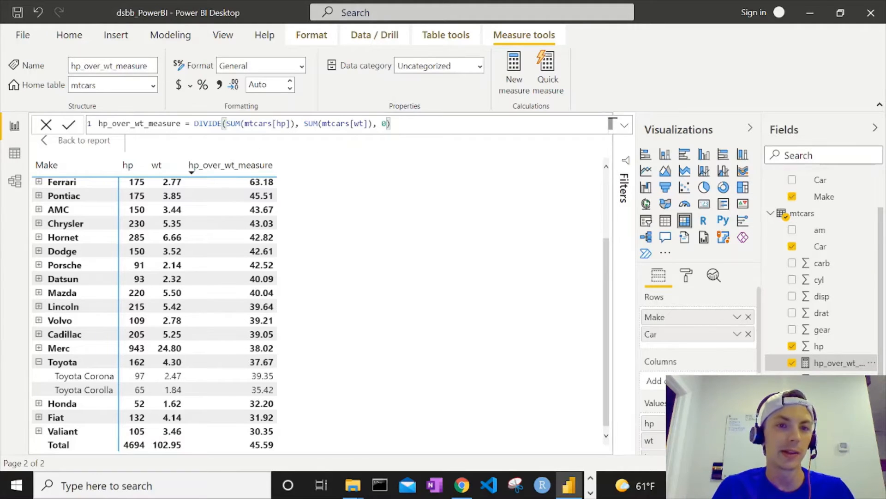
click(276, 123)
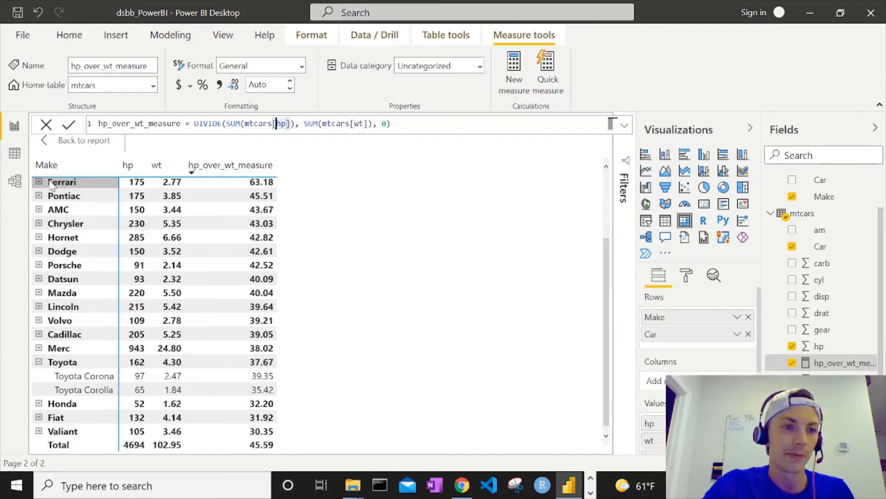
Start a new calculated column named test in the mtcars data table.
click(14, 153)
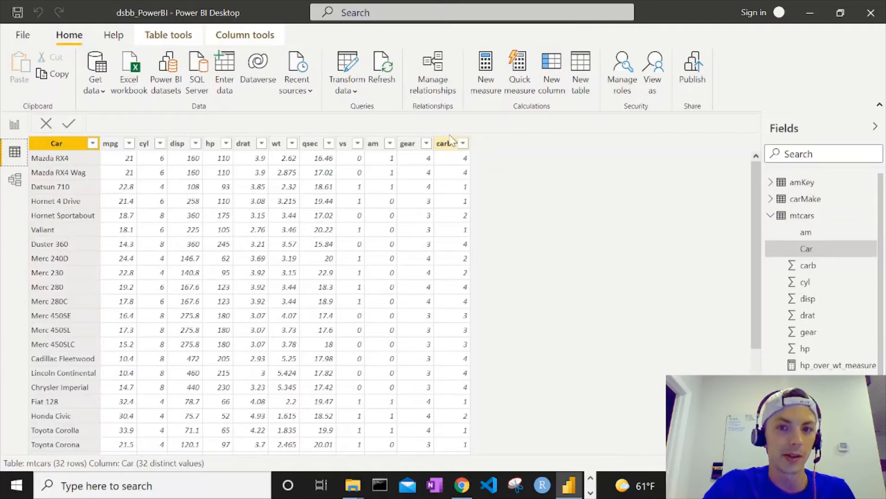
click(560, 79)
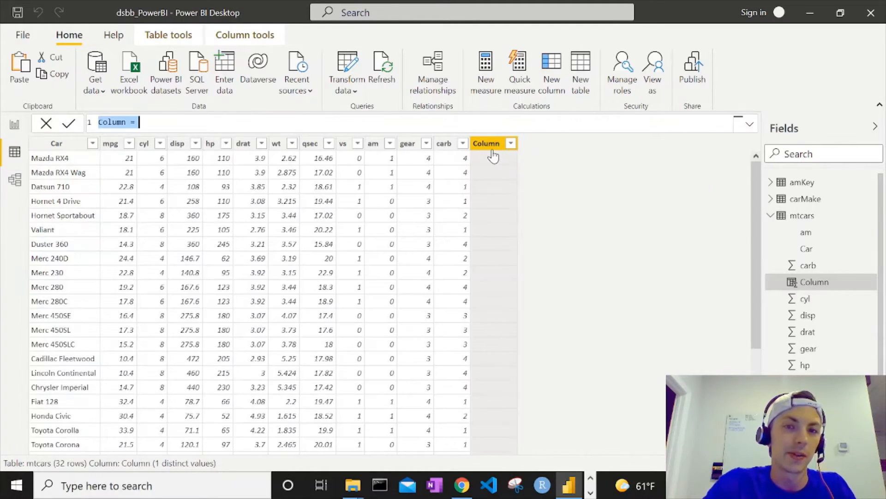
text(test )
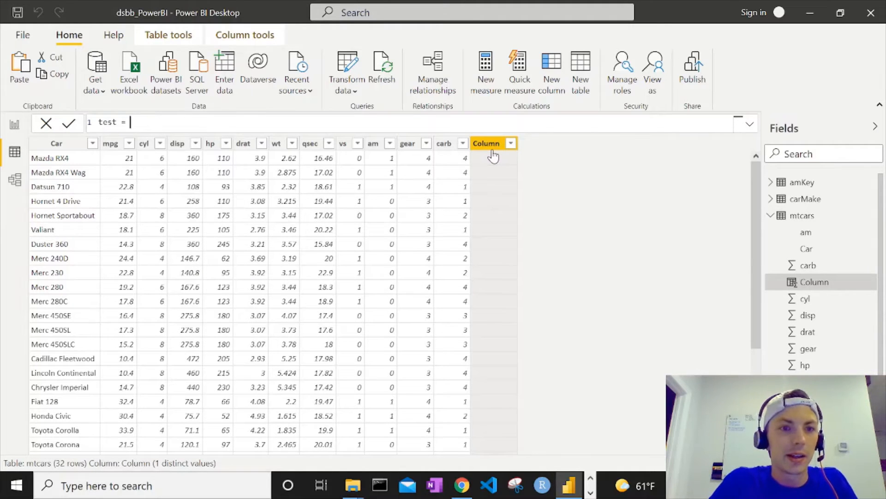
text(= hp)
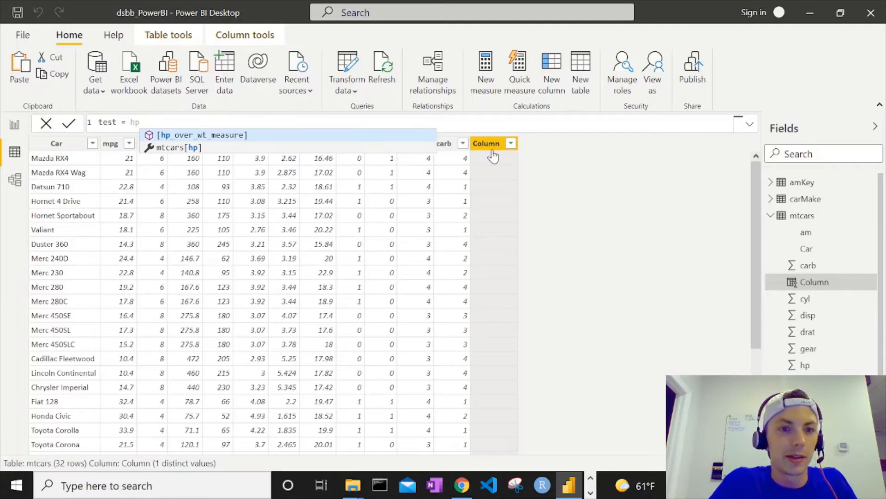
text(/)
key(BackSpace)
key(BackSpace)
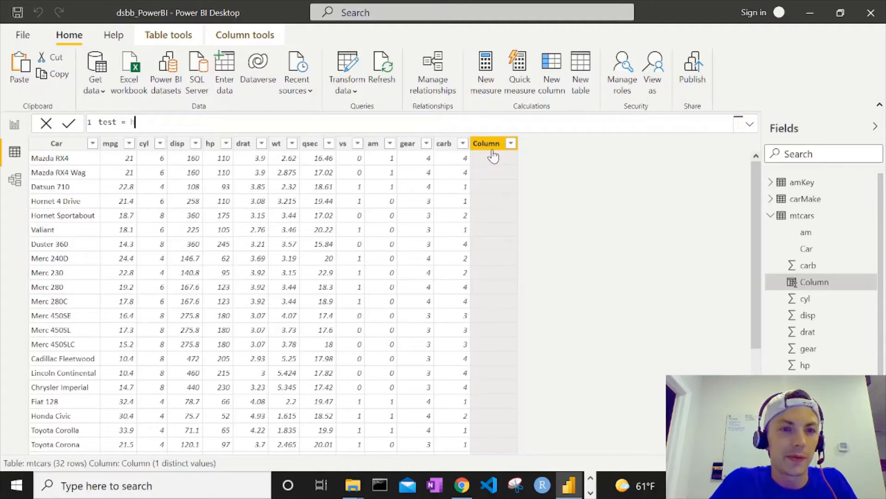
Define the test column as DIVIDE(mtcars[hp], mtcars[wt], 0) and commit the formula.
text(DIVIDE(hp)
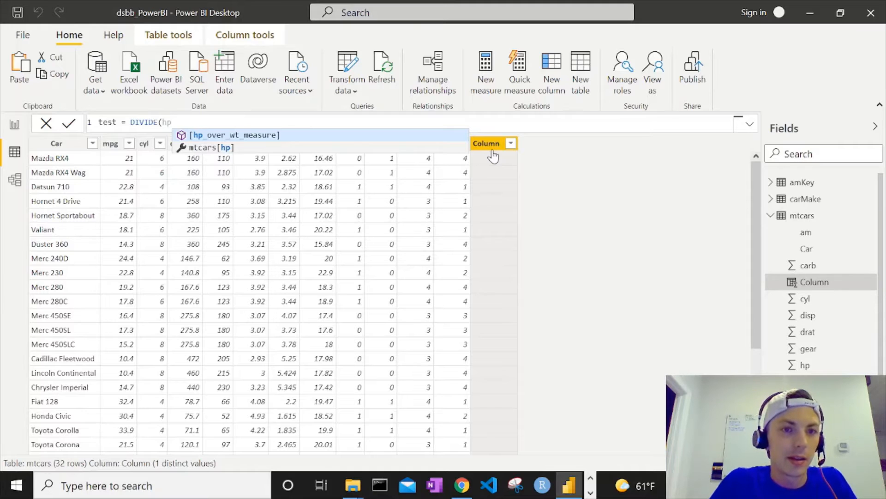
key(Down)
key(Tab)
text(,)
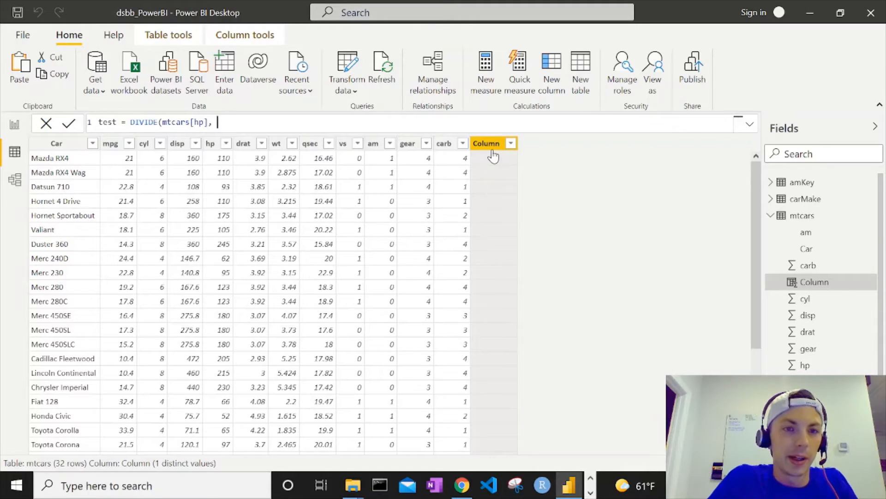
text( wt)
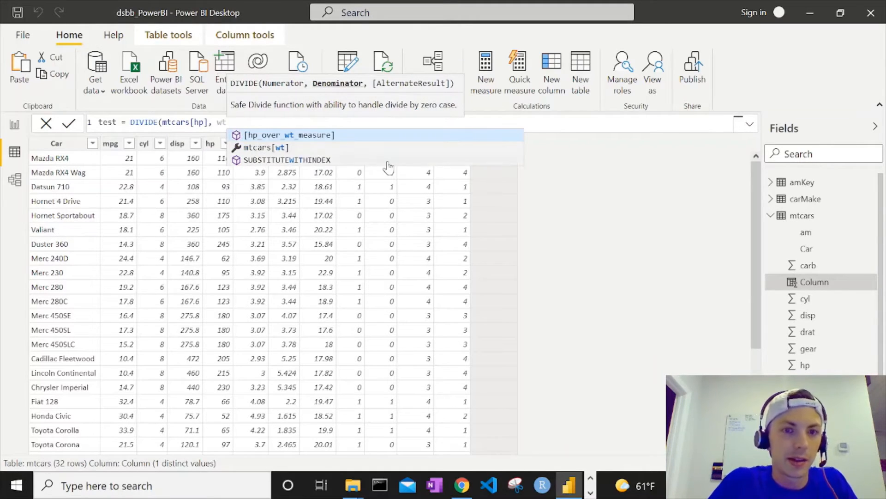
key(Down)
key(Tab)
text(, 0))
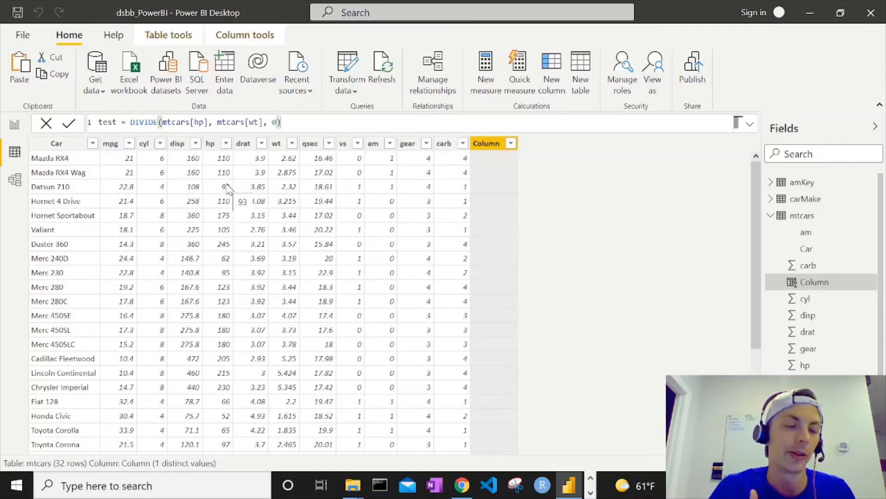
key(Return)
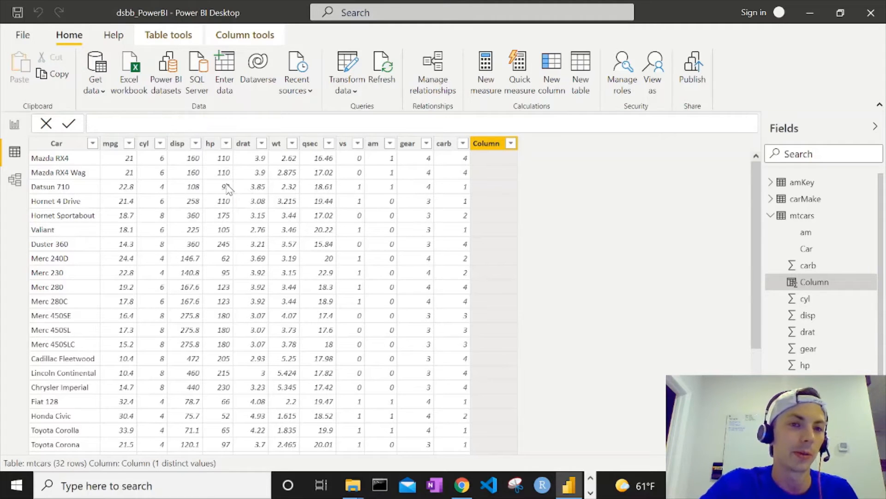
Return to the report's matrix and collapse the Toyota and Maserati rows to show only the makes.
click(15, 126)
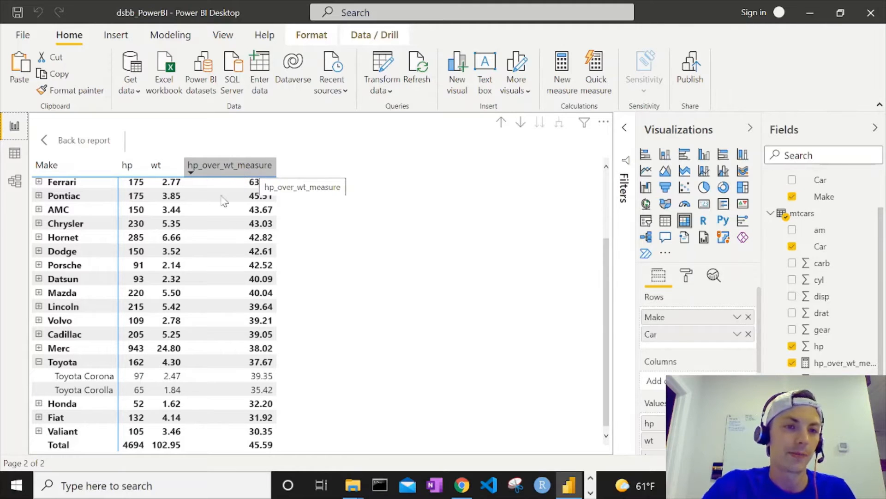
scroll(64, 404, up, 3)
scroll(63, 404, down, 1)
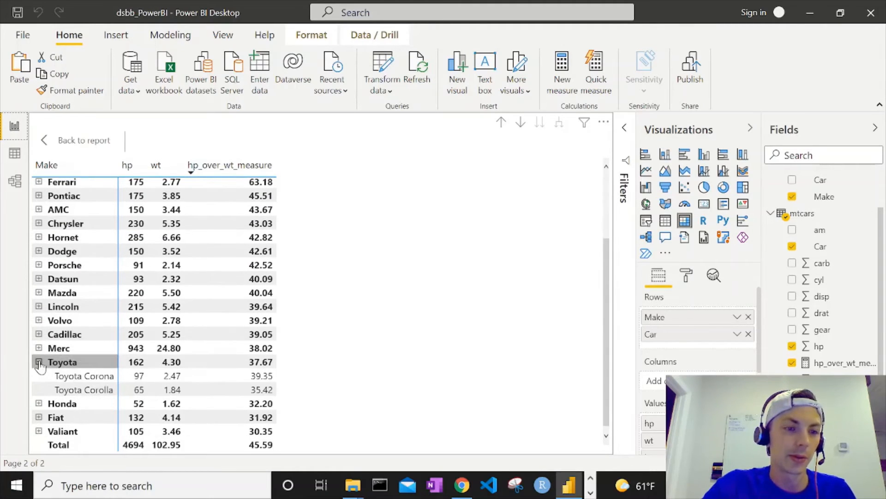
click(40, 363)
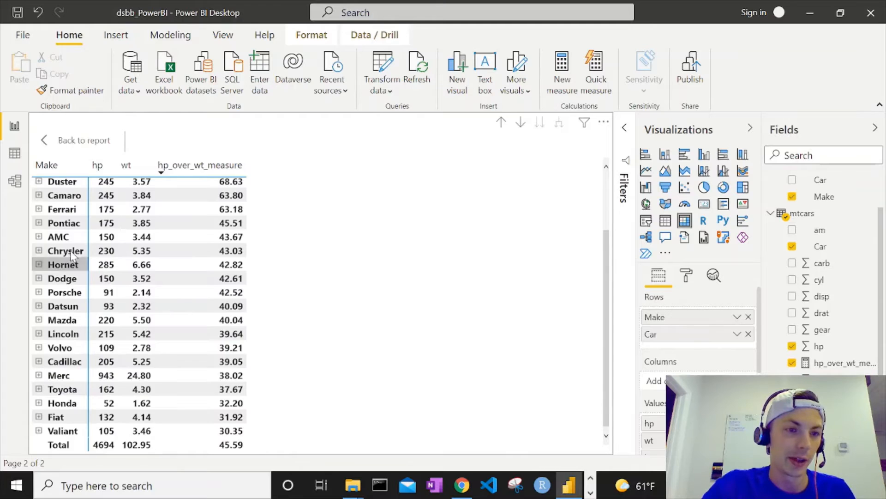
scroll(69, 249, up, 2)
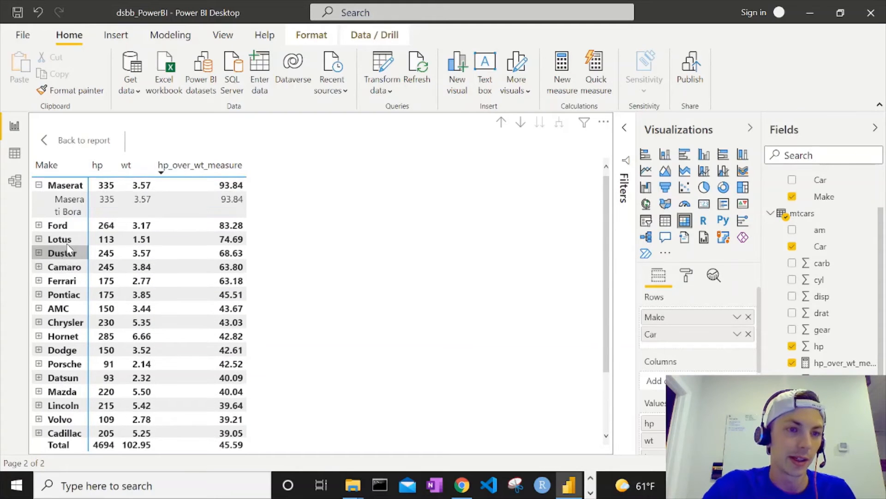
click(38, 185)
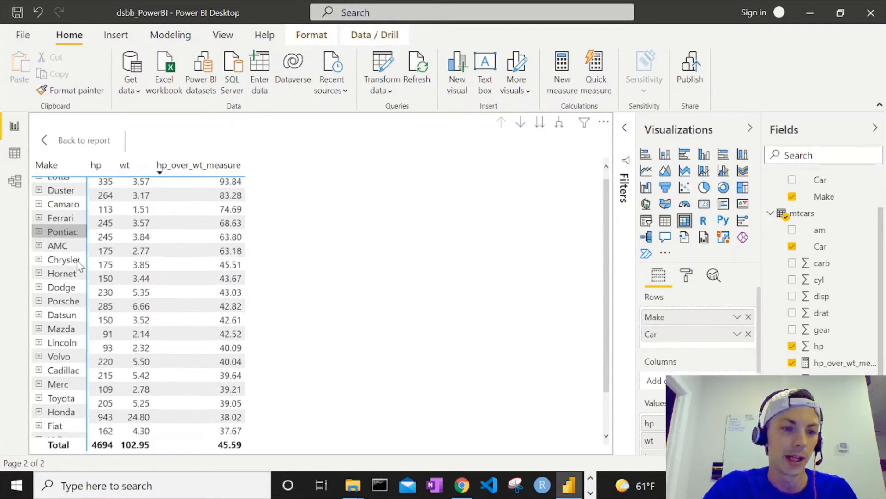
scroll(79, 266, down, 1)
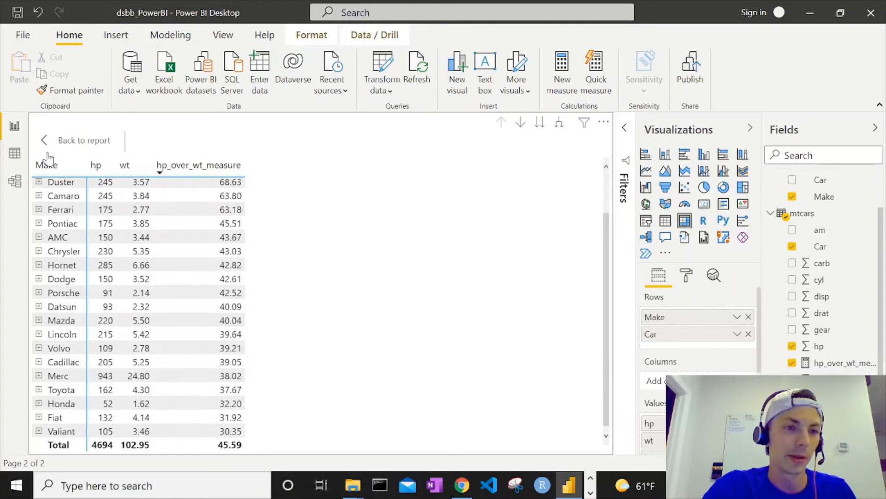
Leave the matrix's focus mode and add carMake's Make above Car on the column chart's axis.
key(Escape)
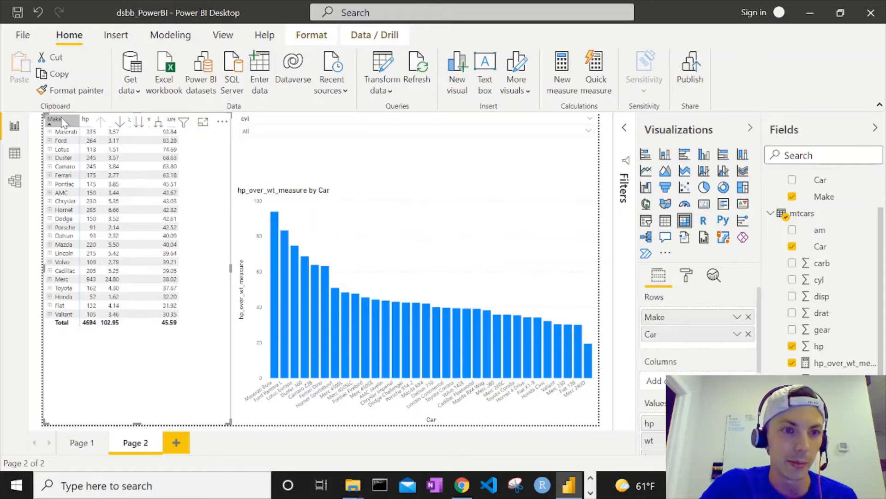
click(387, 193)
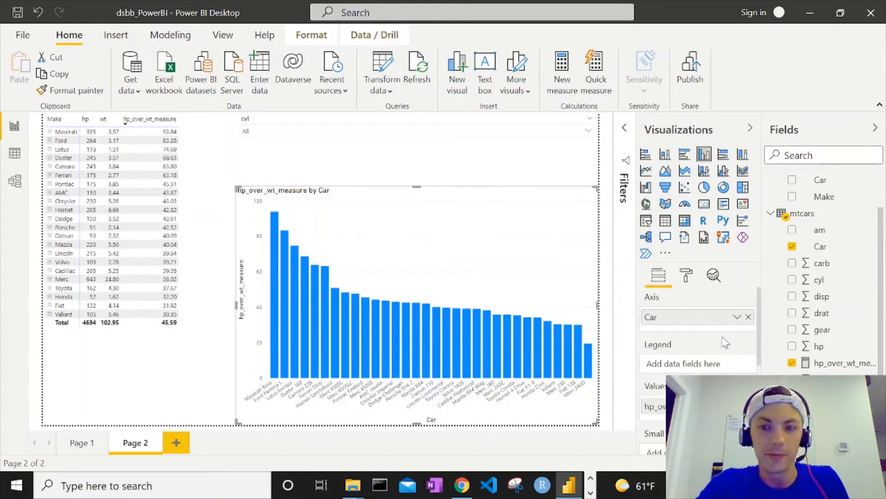
drag(824, 196, 722, 316)
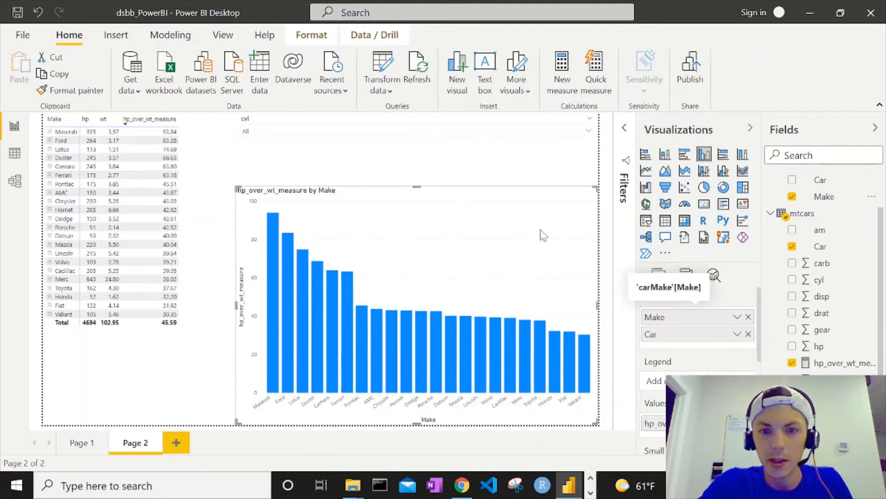
Turn on drill-down for the column chart and try expanding to Make and Car, showing Car alone, and drilling back up to Make.
click(487, 178)
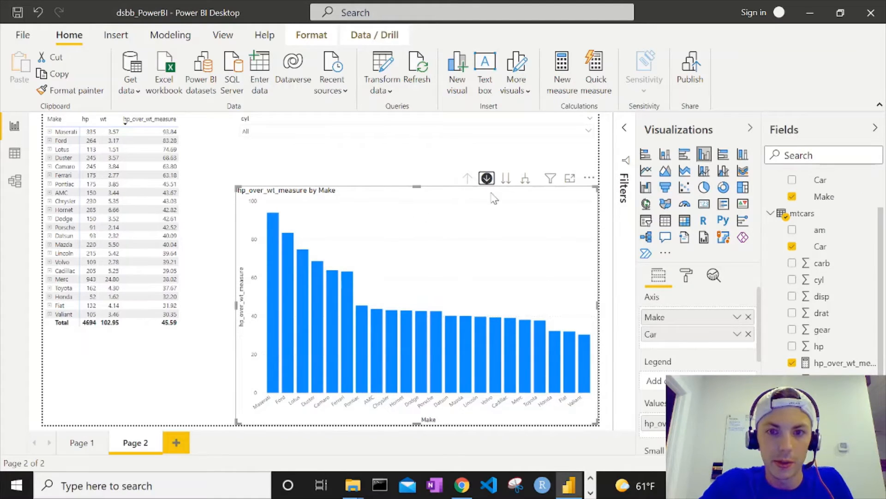
click(526, 180)
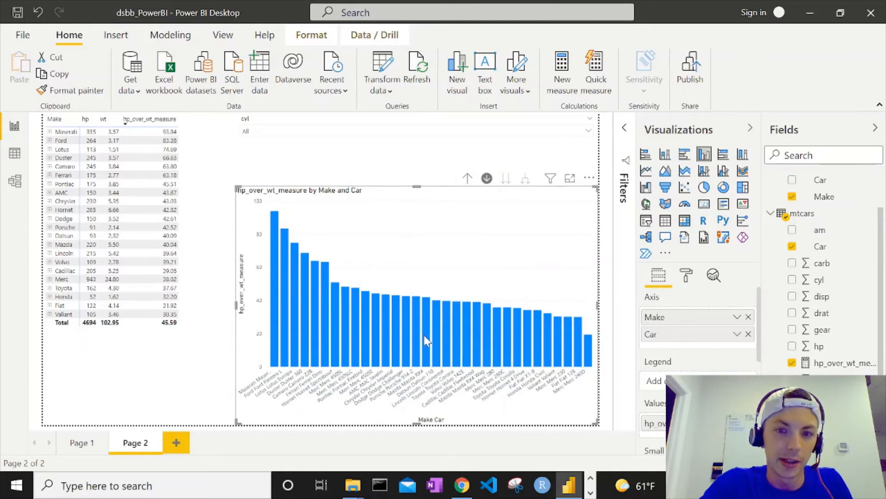
click(476, 179)
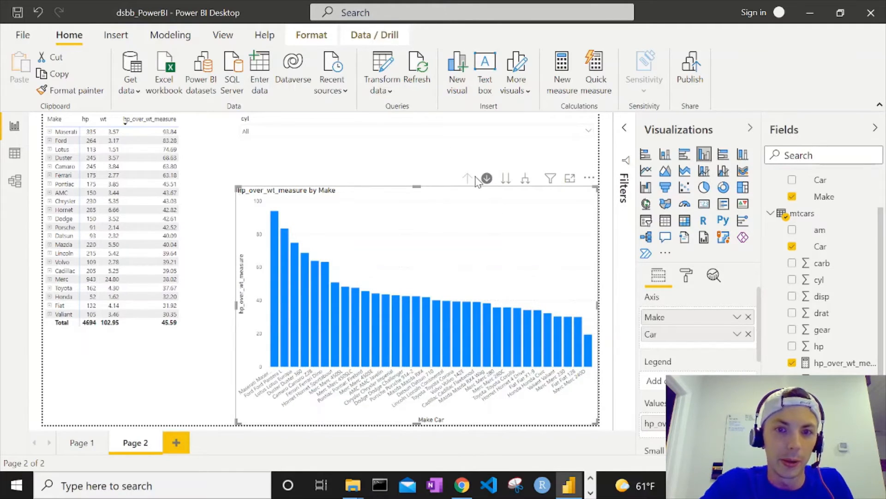
click(506, 178)
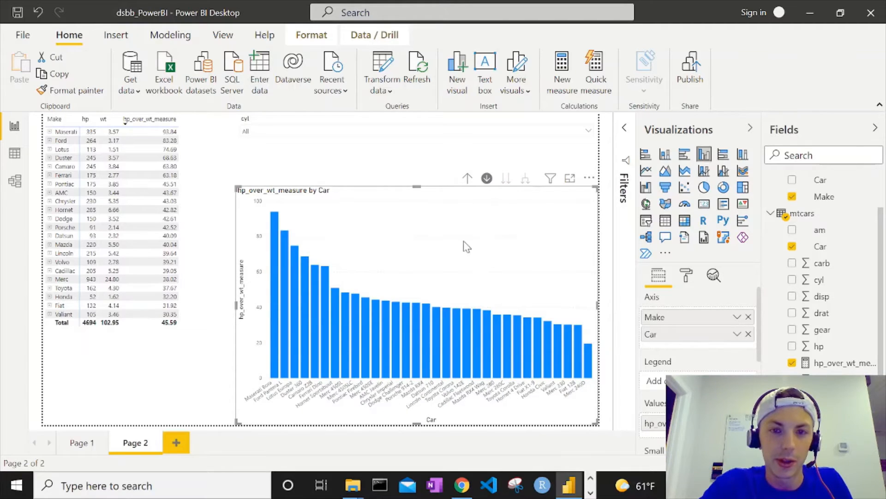
click(467, 179)
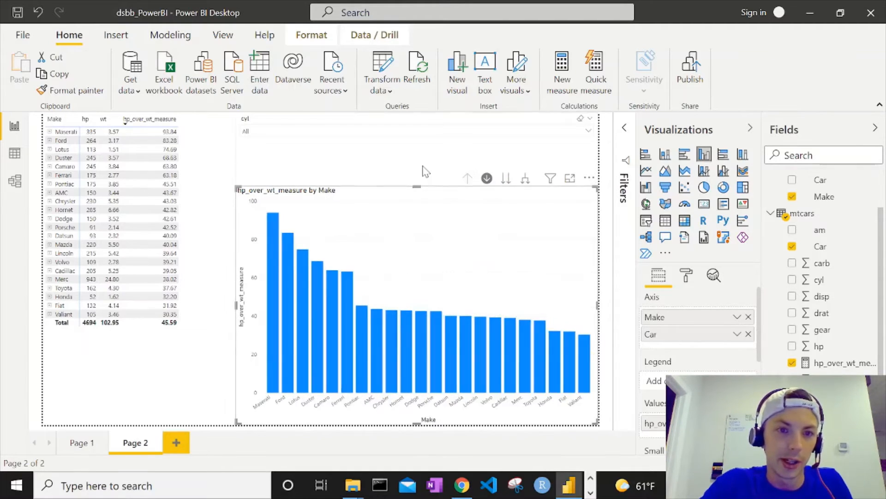
Select the cyl slicer and collapse the carMake and mtcars tables in the field list.
click(298, 172)
scroll(822, 296, up, 2)
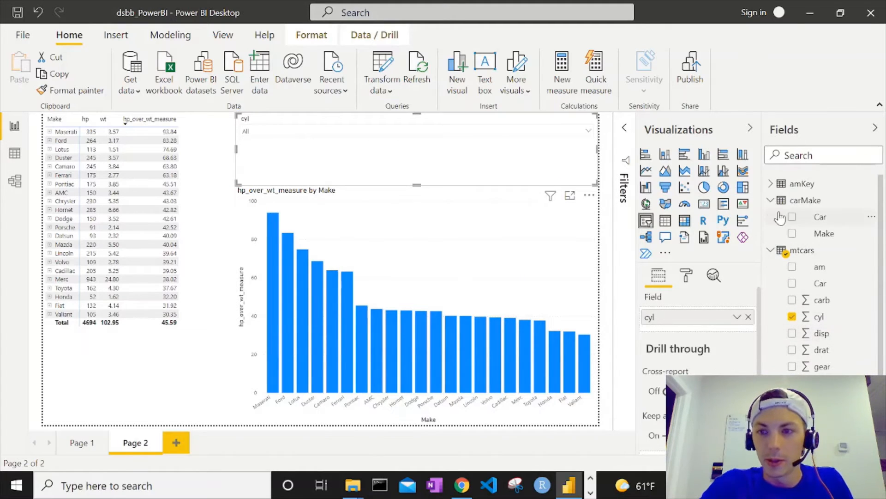
click(770, 200)
click(770, 216)
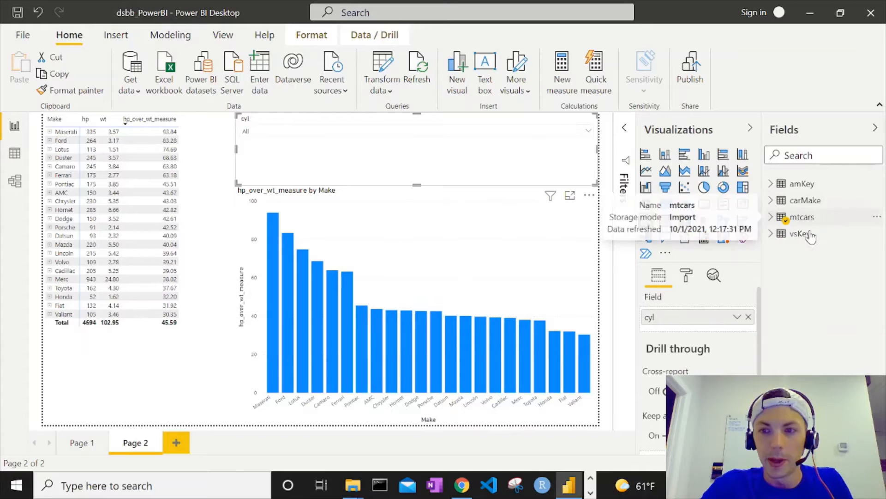
Create and load a manually entered table named Measure with one column, Measure, holding the value 1.
click(264, 67)
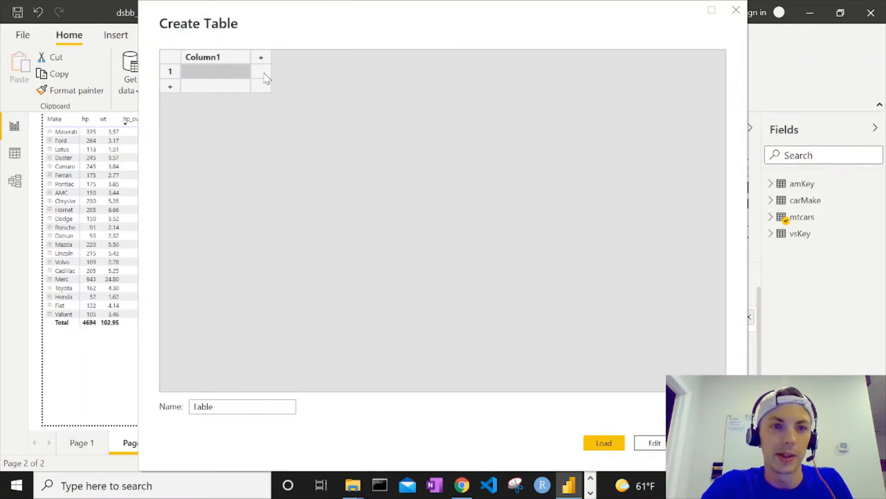
double_click(230, 57)
text(Measure)
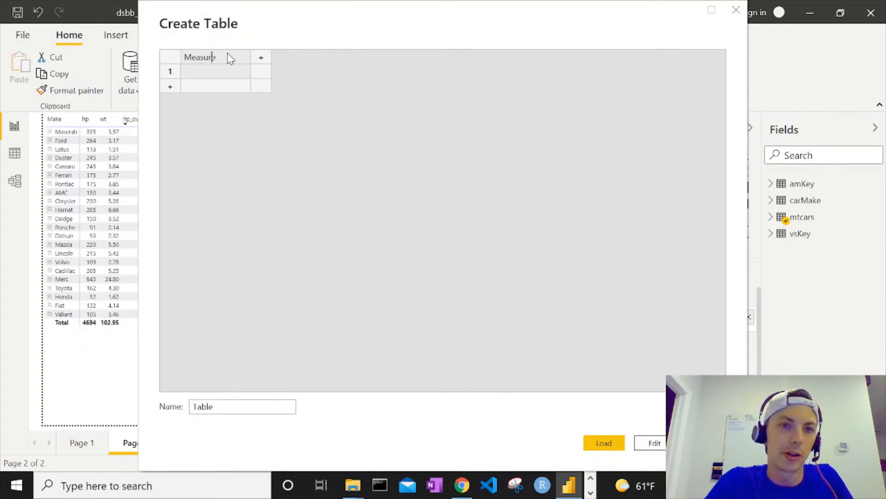
click(212, 75)
text(1)
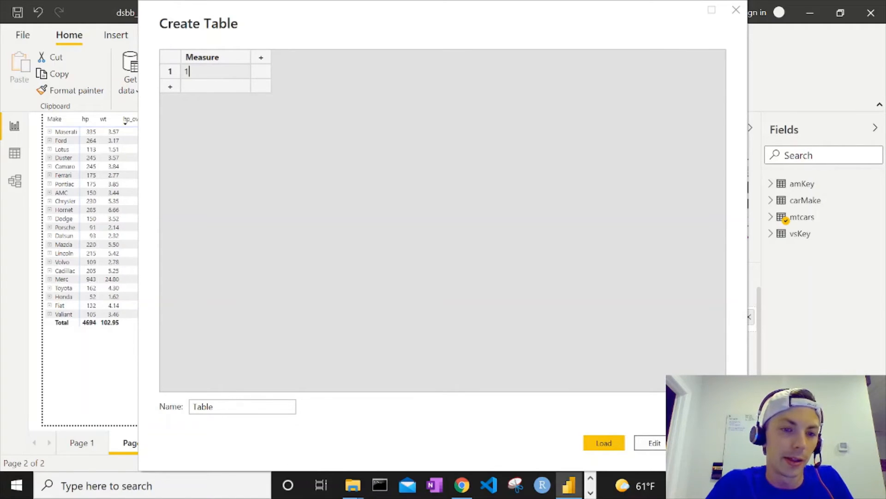
click(209, 406)
double_click(194, 406)
text(Me)
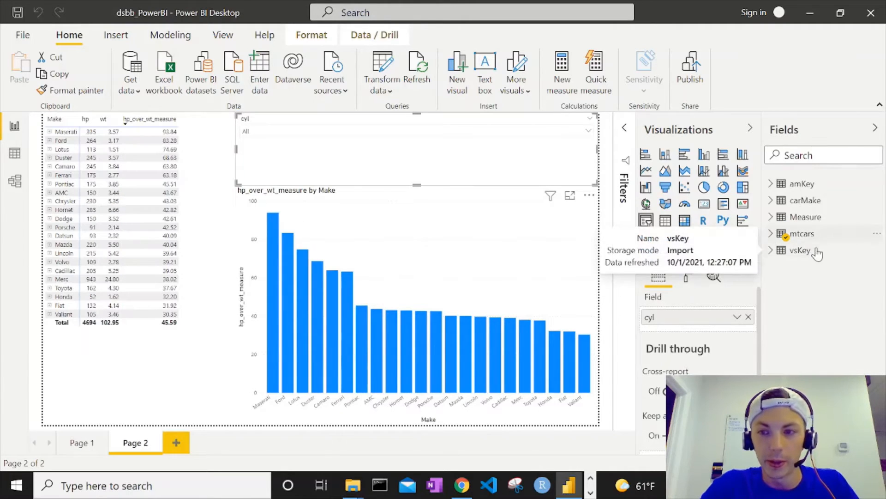
Change the home table of hp_over_wt_measure from mtcars to Measure.
click(773, 234)
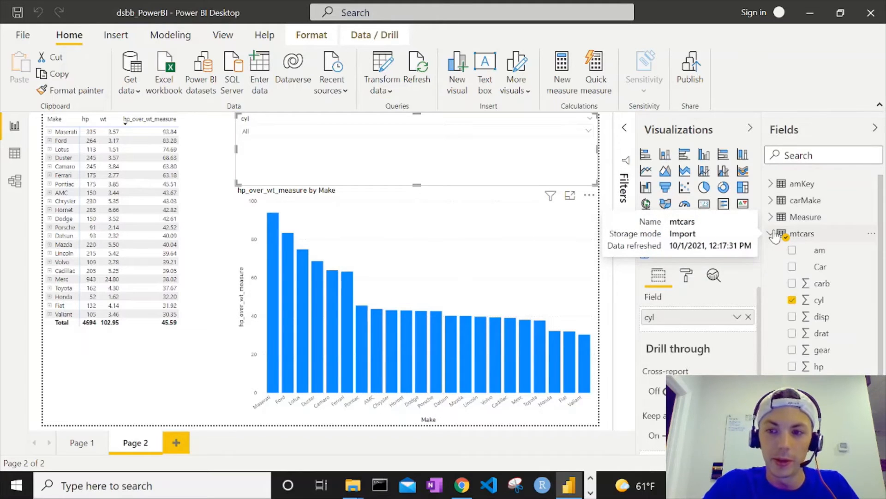
click(831, 392)
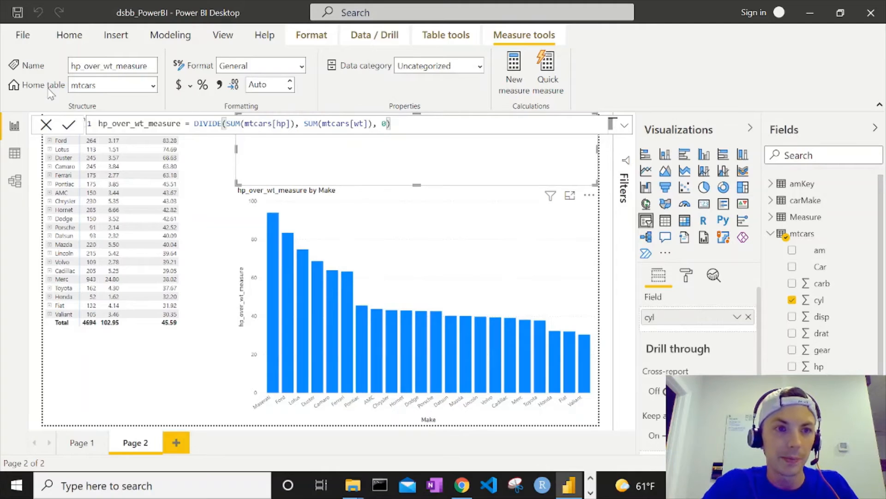
click(154, 86)
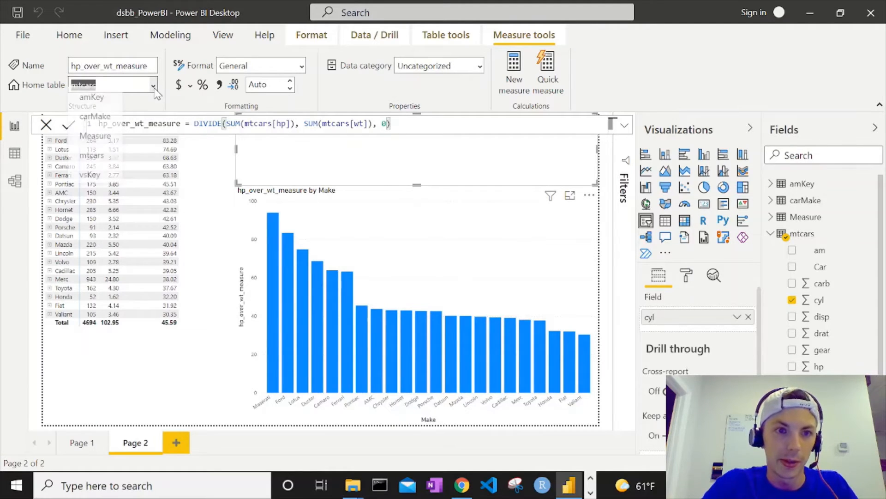
click(106, 144)
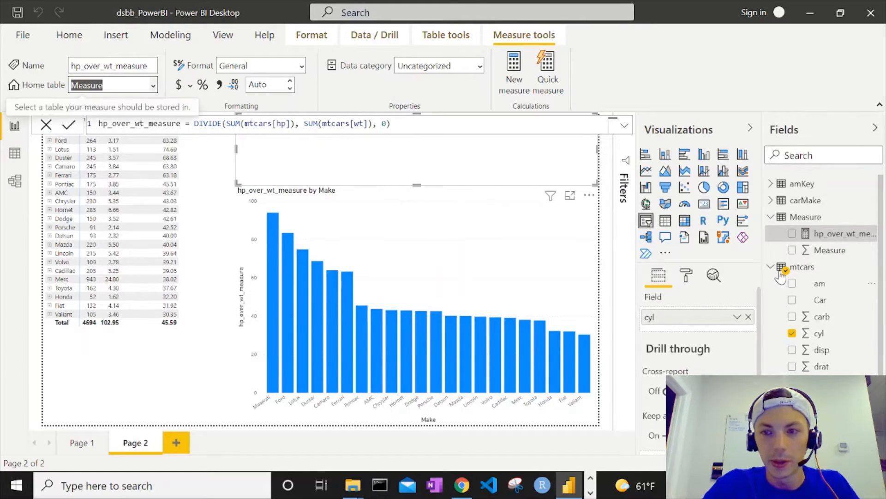
Collapse the mtcars fields and delete the placeholder Measure column from the Measure table.
click(770, 268)
click(770, 217)
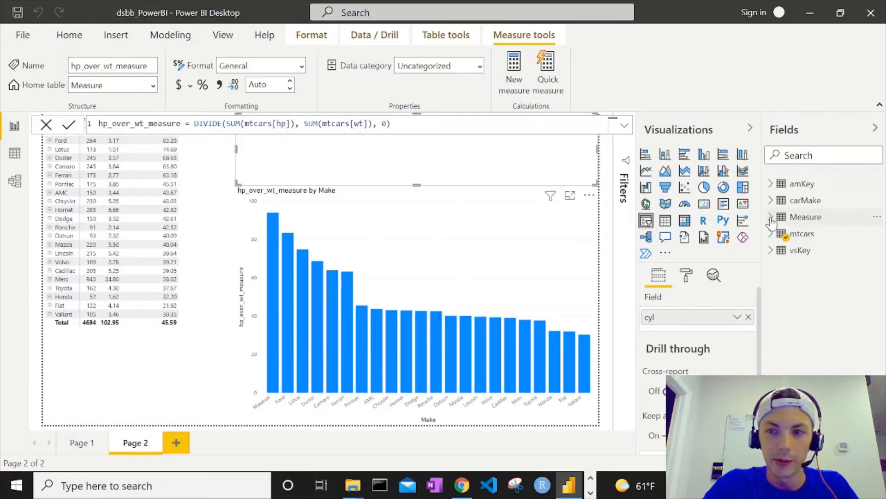
click(775, 219)
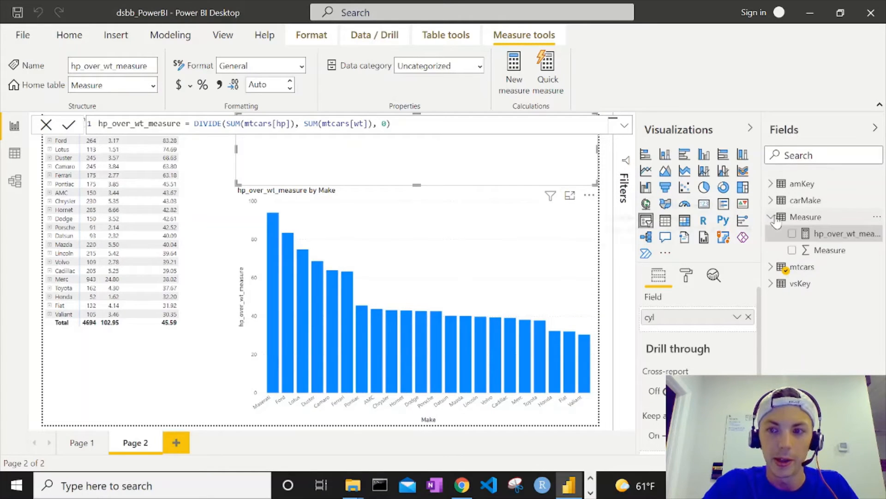
right_click(819, 251)
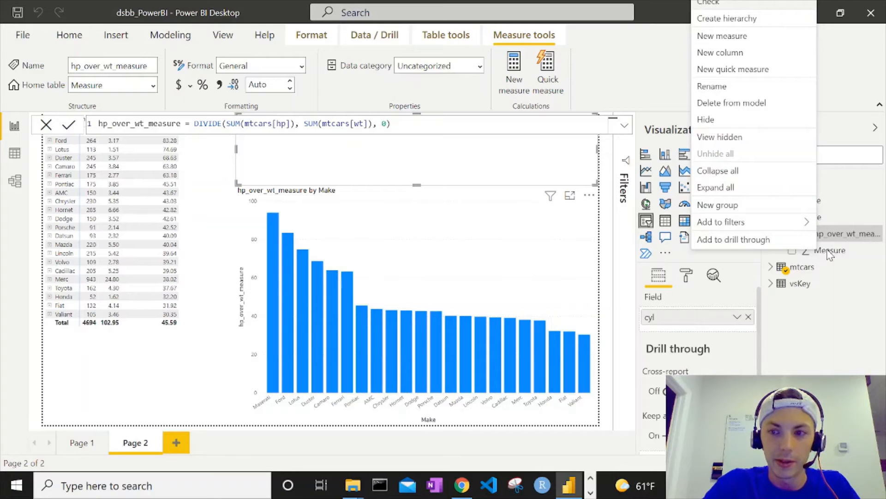
right_click(830, 253)
click(831, 253)
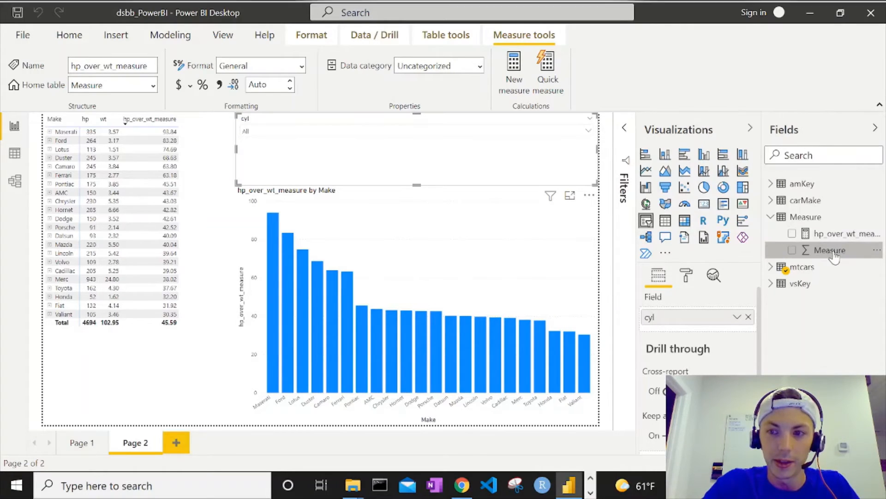
right_click(831, 255)
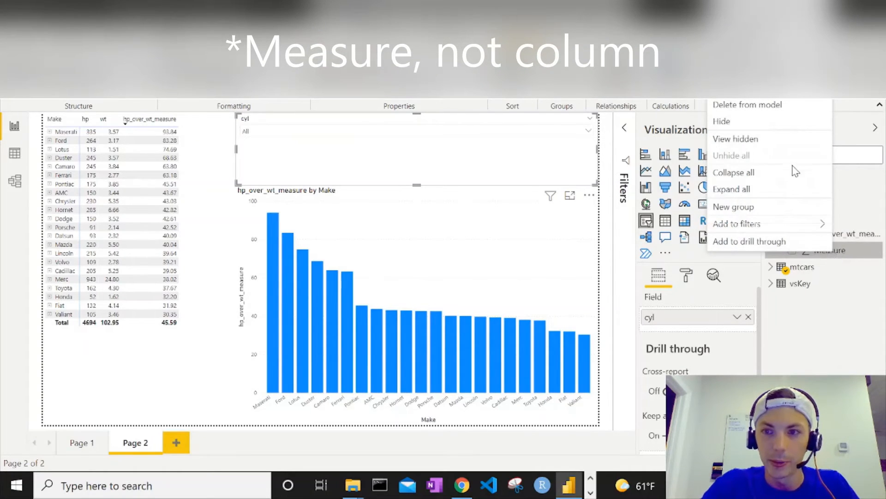
click(744, 104)
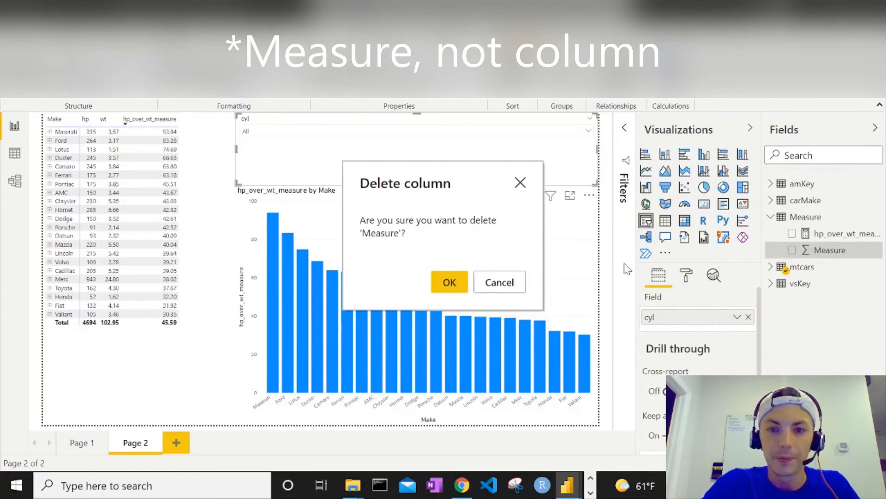
click(449, 282)
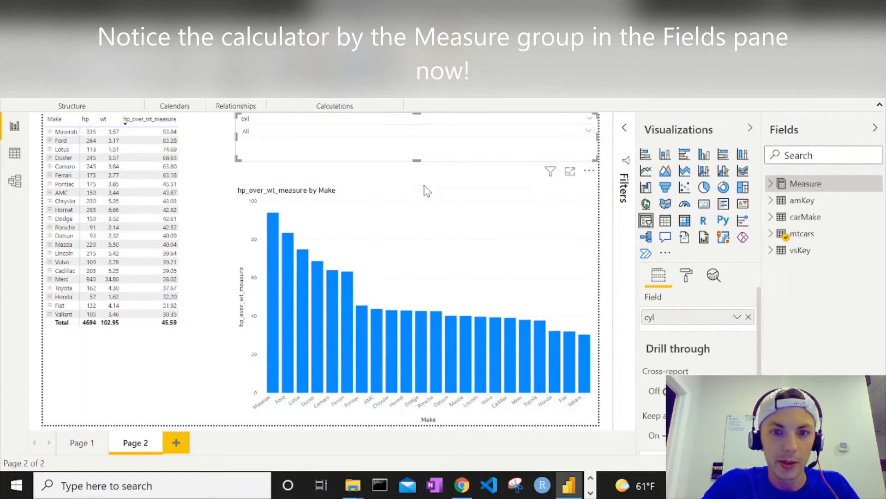
Extend the column chart's upper edge to meet the lower edge of the cyl slicer.
click(423, 192)
click(424, 203)
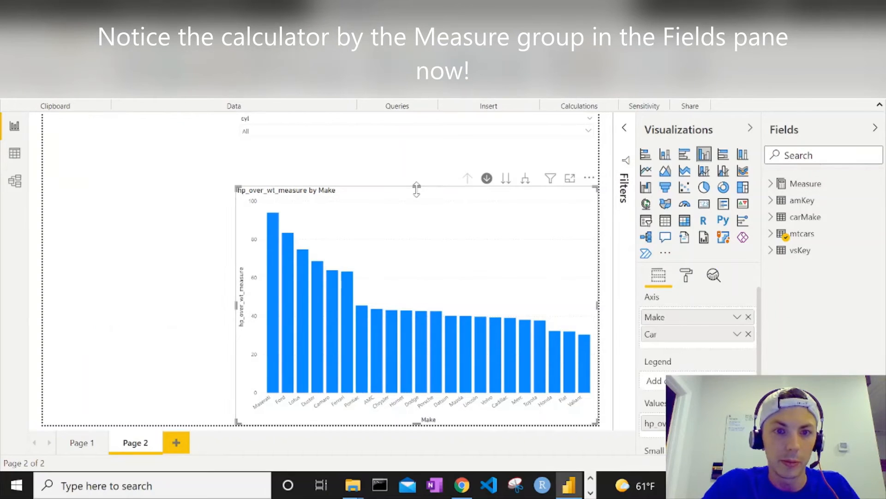
drag(418, 183, 418, 157)
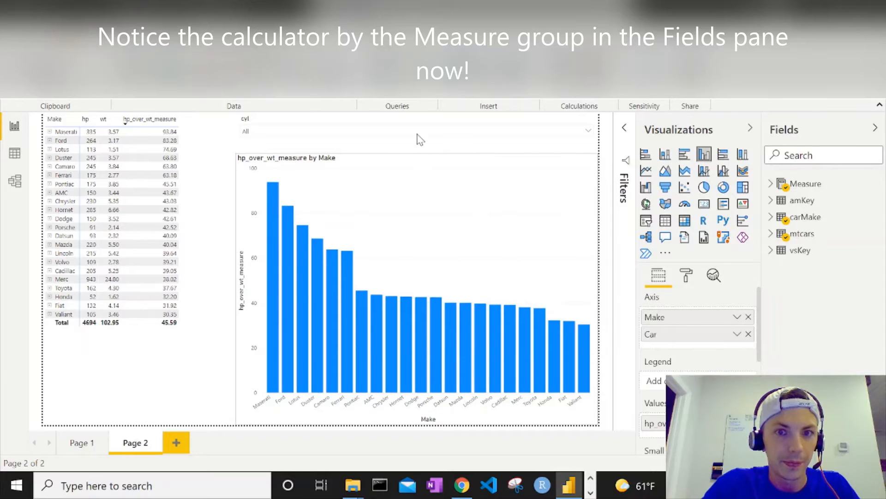
click(411, 118)
click(428, 175)
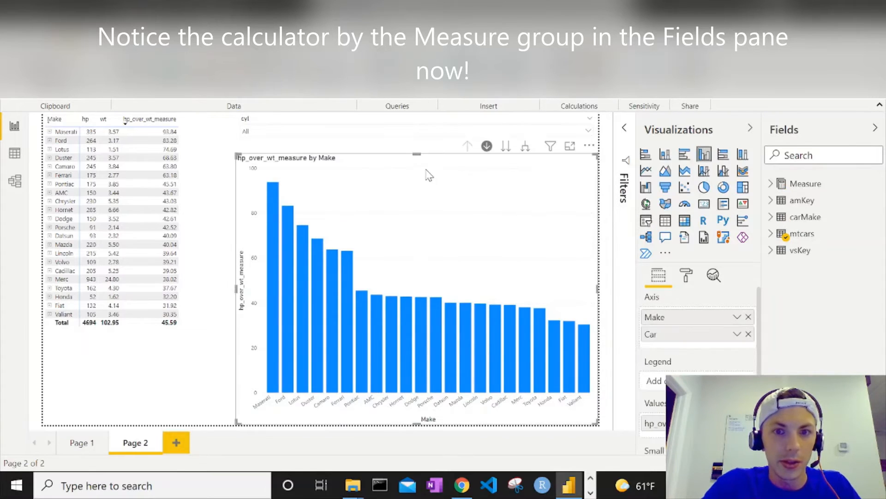
drag(417, 154, 416, 162)
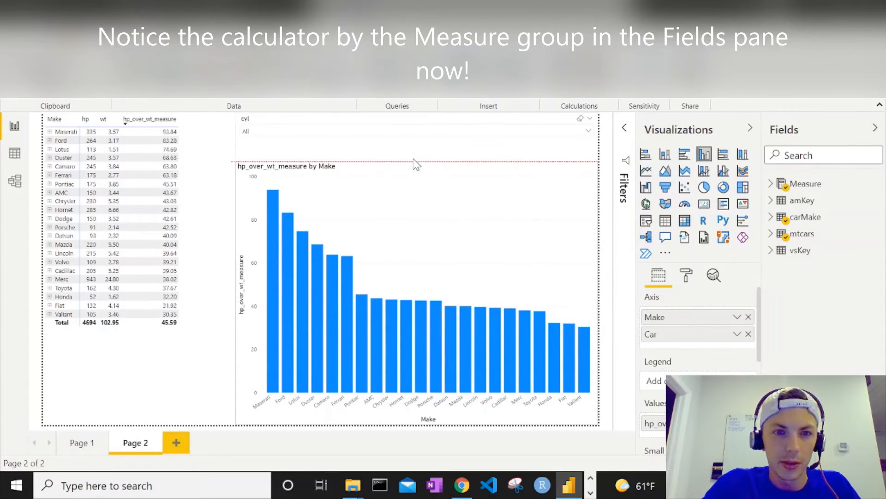
Rename the slicer's cyl field to Cylinder.
click(411, 129)
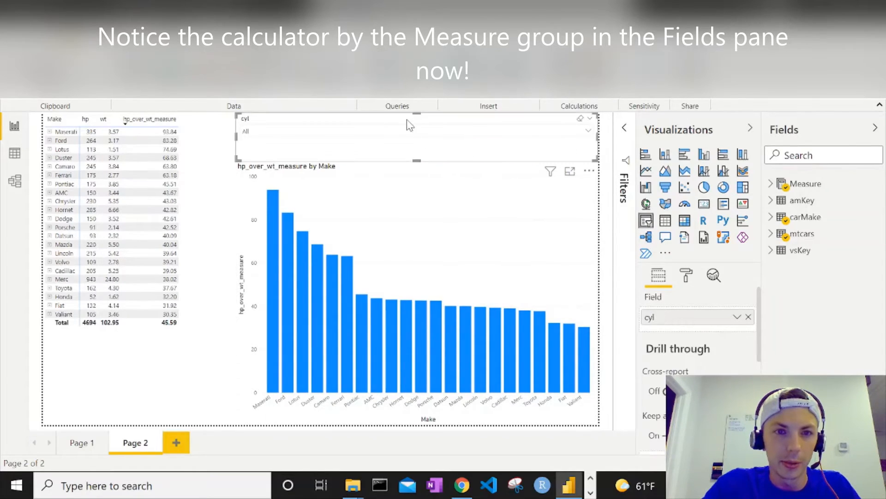
double_click(666, 316)
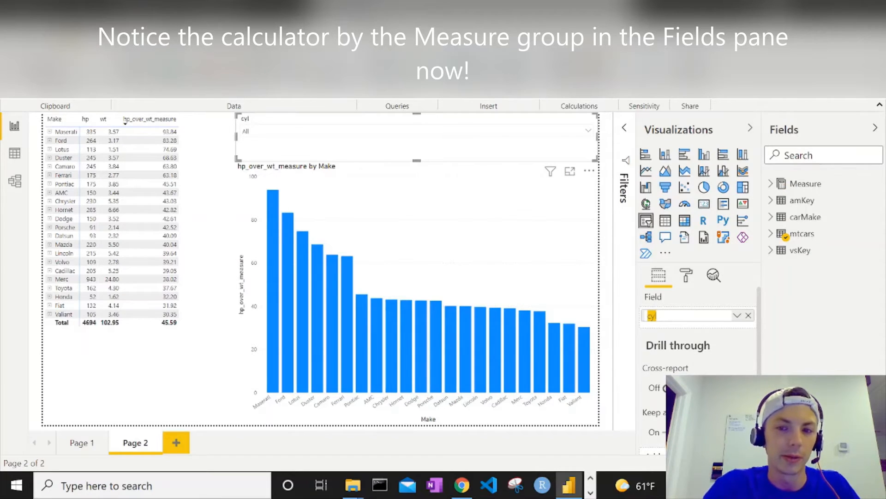
text(Cy)
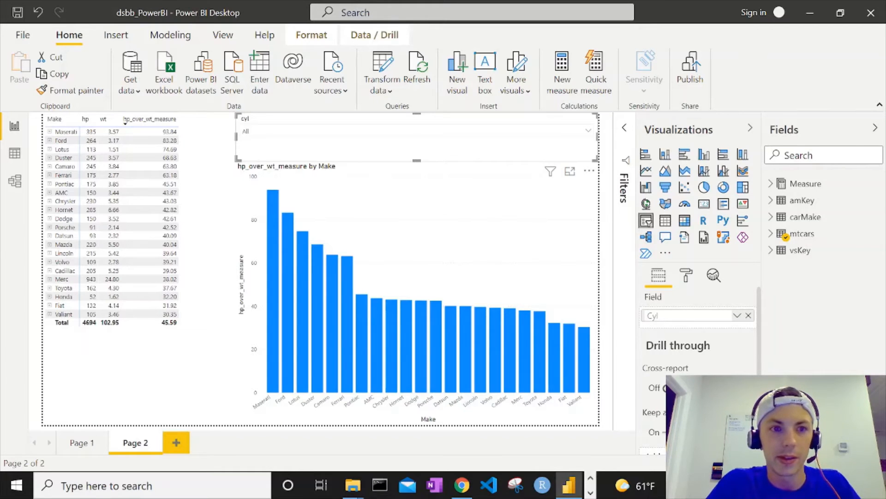
text(linder)
click(508, 240)
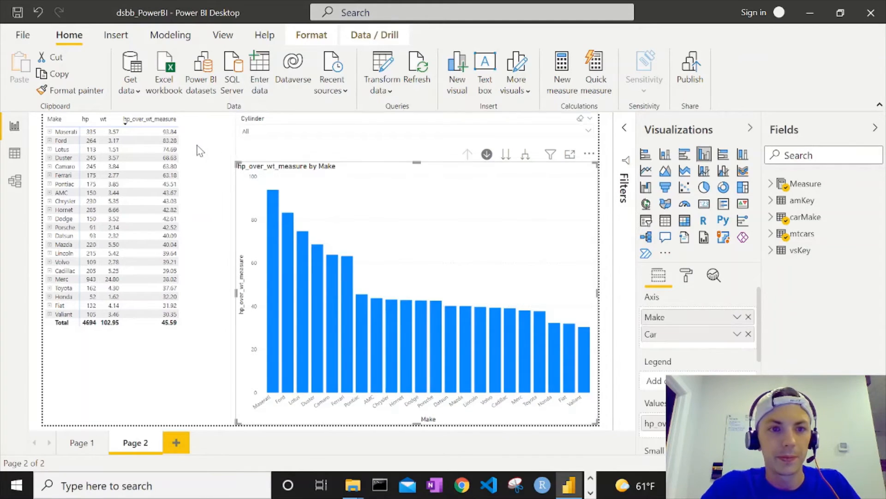
Set the column chart's title text to "Horsepower Divided by Weight".
click(197, 145)
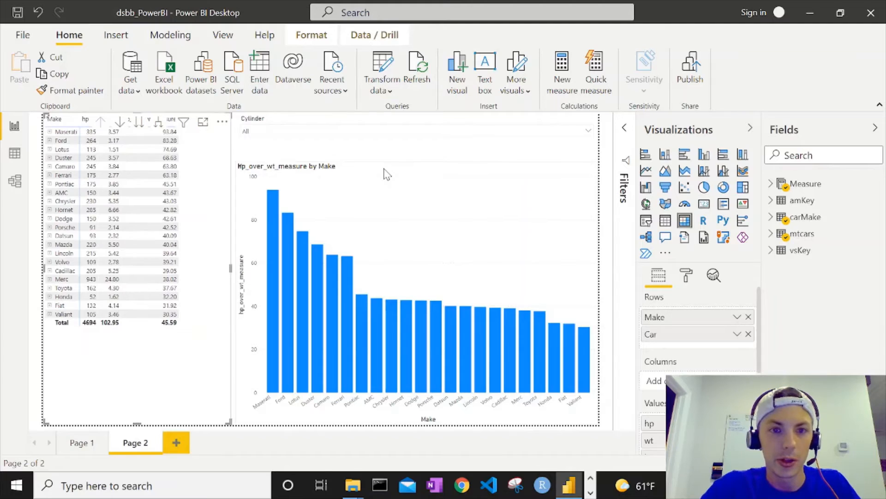
click(384, 169)
click(687, 276)
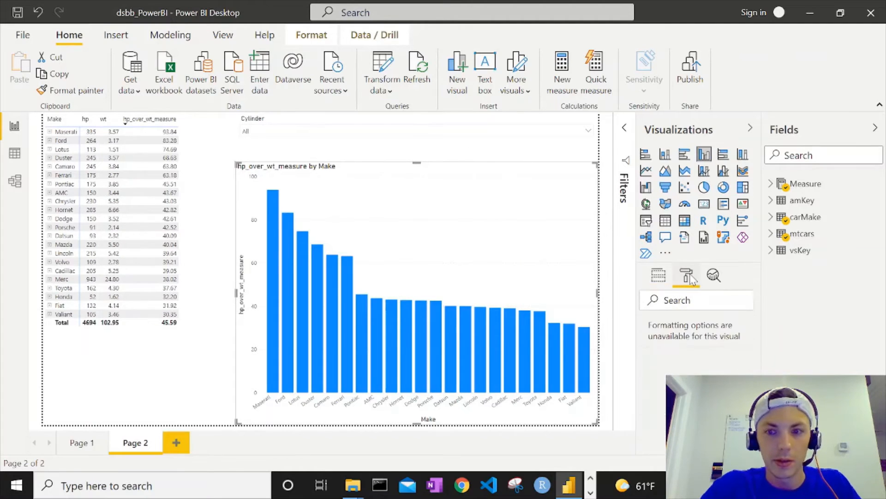
scroll(668, 341, down, 2)
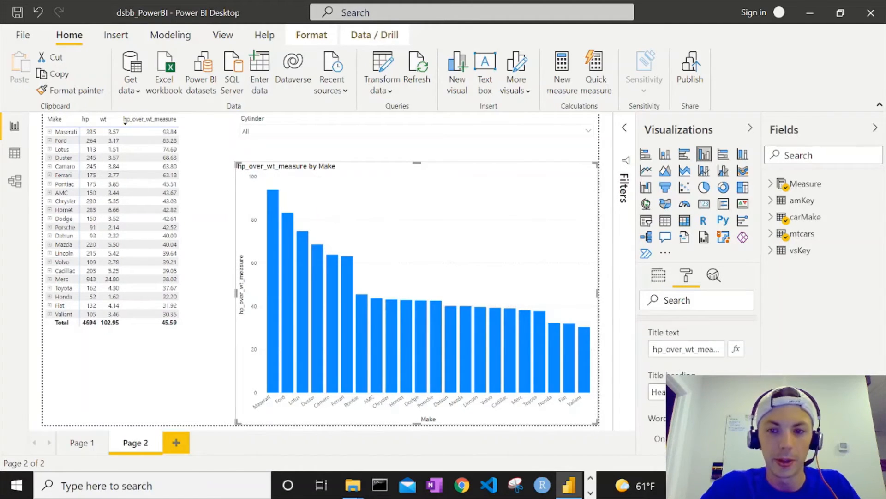
drag(654, 349, 723, 349)
text(H)
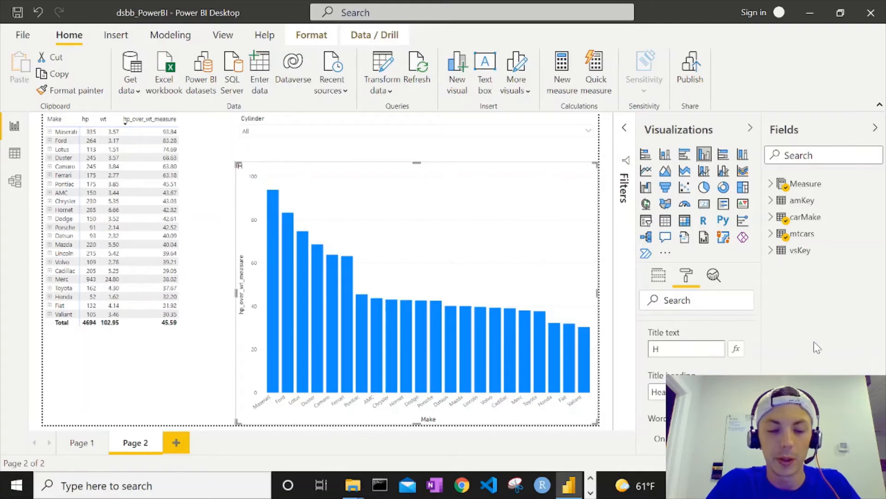
text(orsepower )
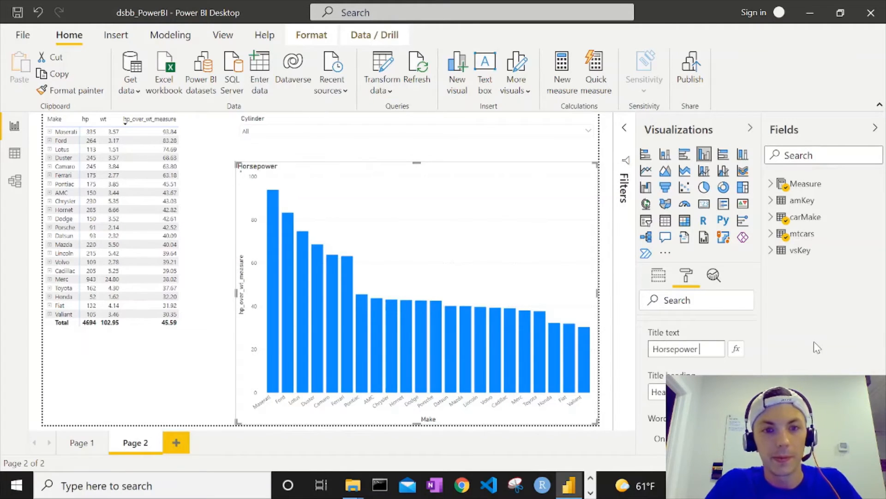
text(Divided by Weight)
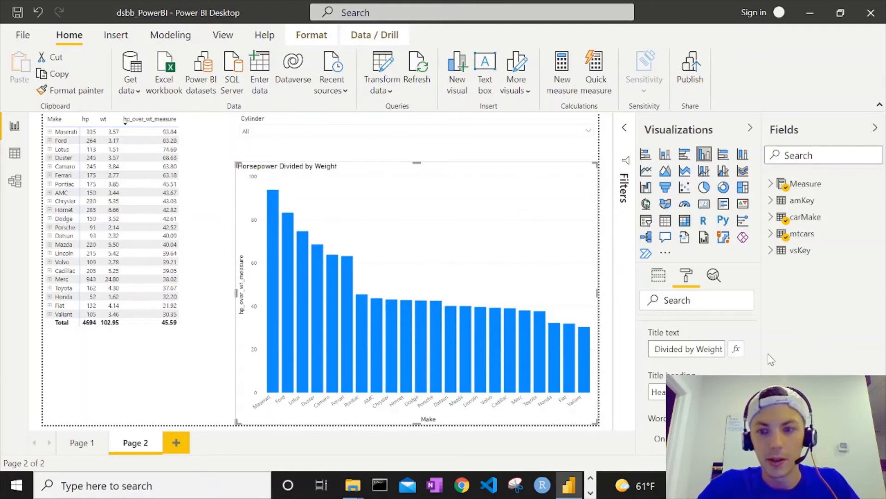
Center the column chart's title and give it a light grey background.
scroll(720, 351, down, 2)
scroll(698, 369, down, 1)
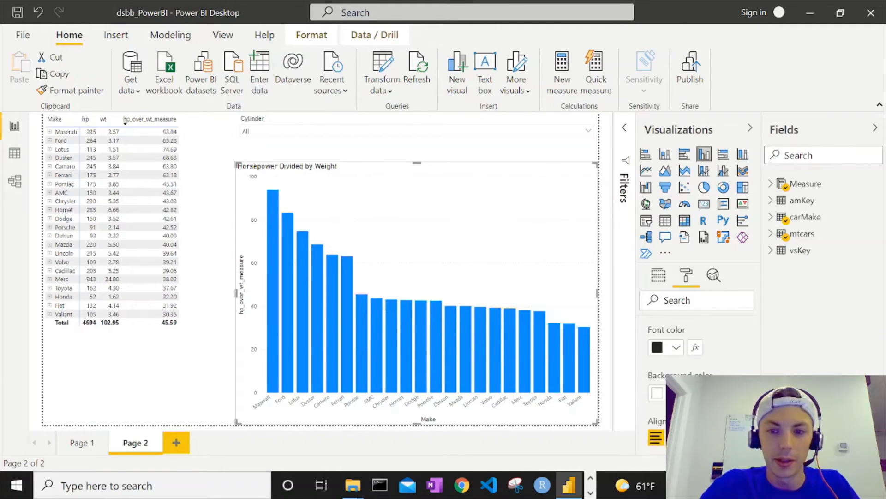
click(674, 437)
click(674, 393)
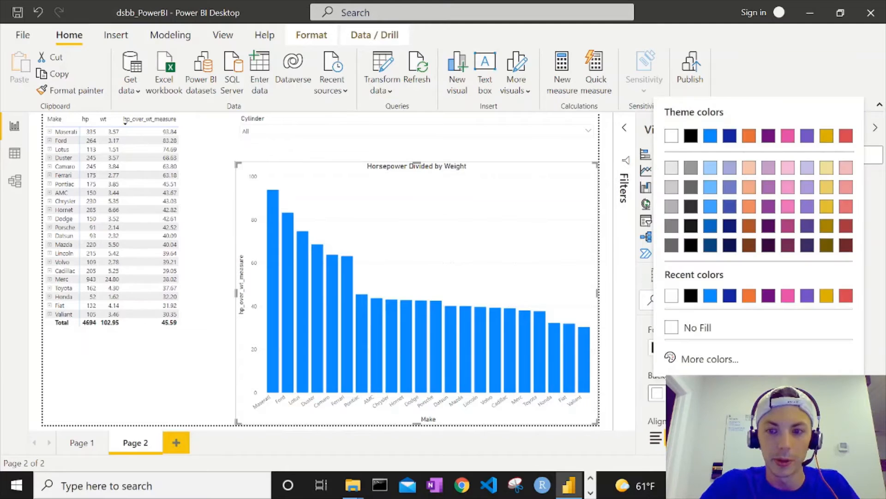
click(711, 296)
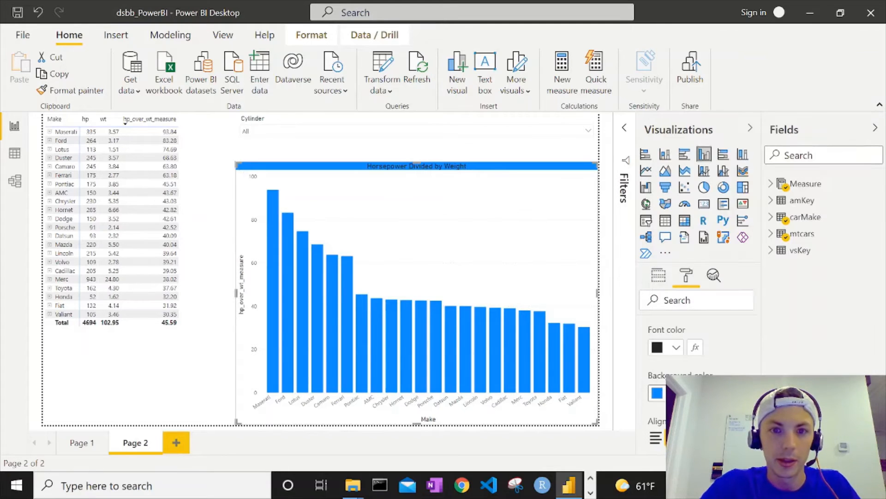
click(657, 393)
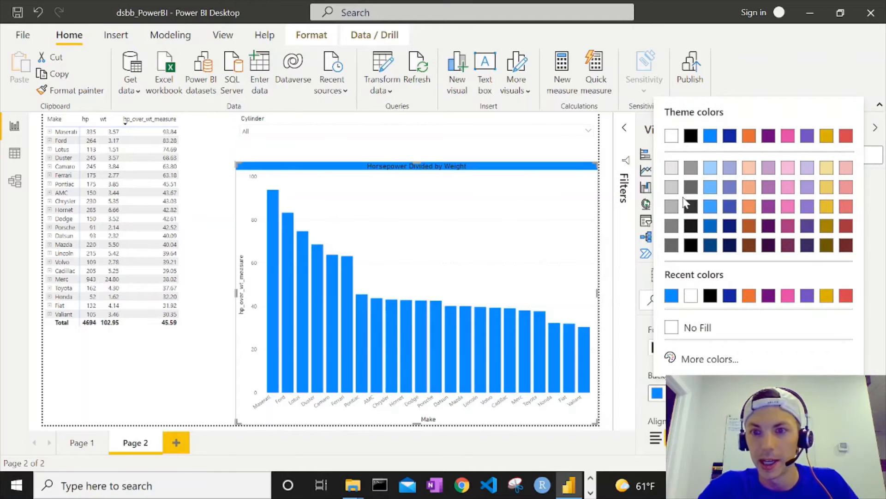
click(673, 188)
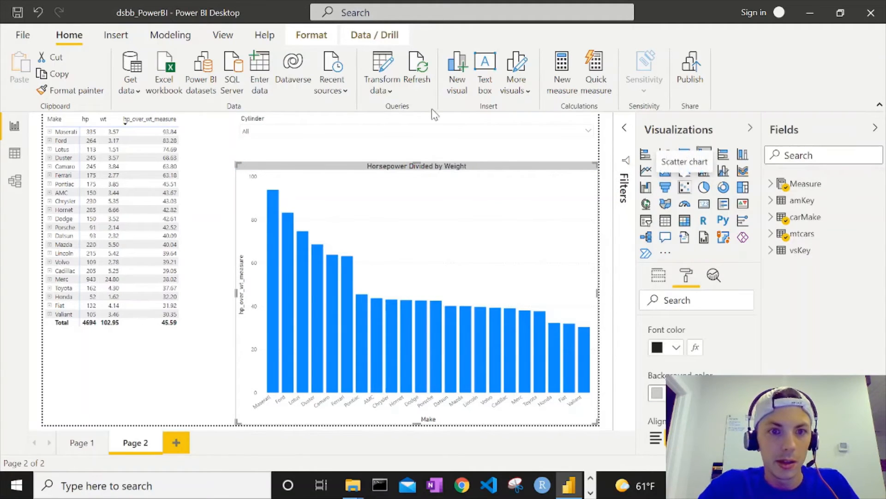
Set the Cylinder slicer's background to the same light grey and lower the chart's upper edge to leave a small gap between them.
click(398, 125)
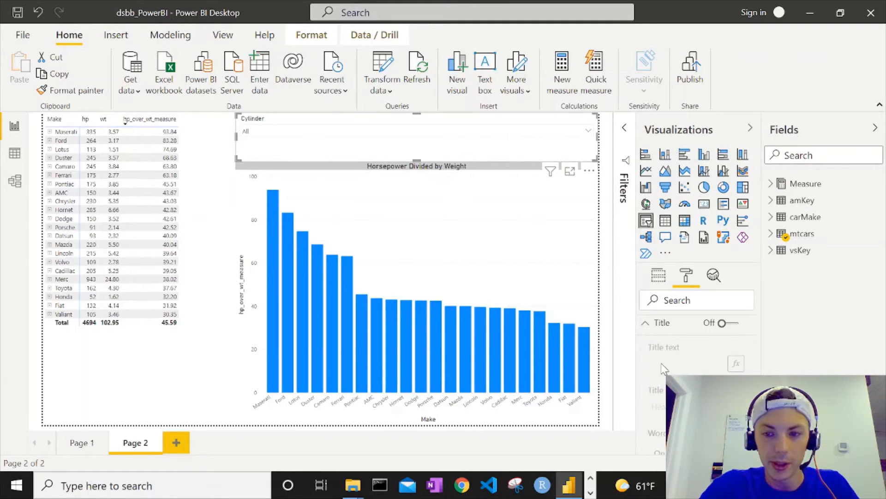
click(652, 323)
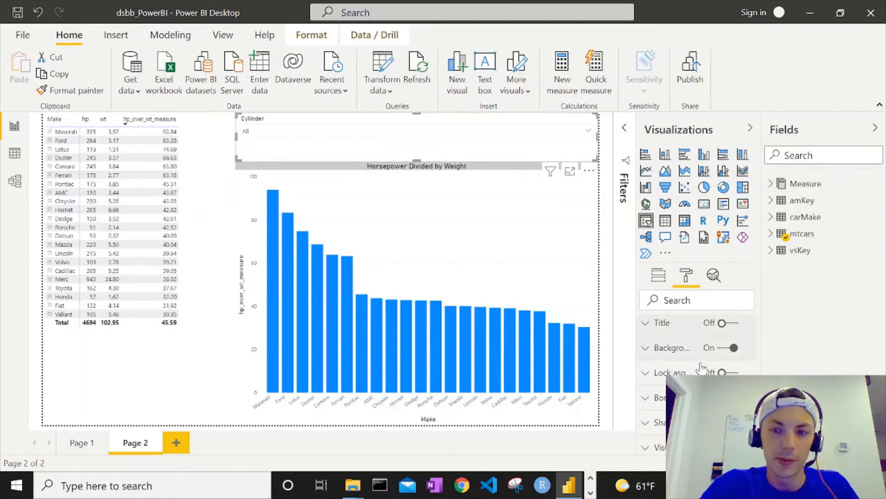
click(646, 349)
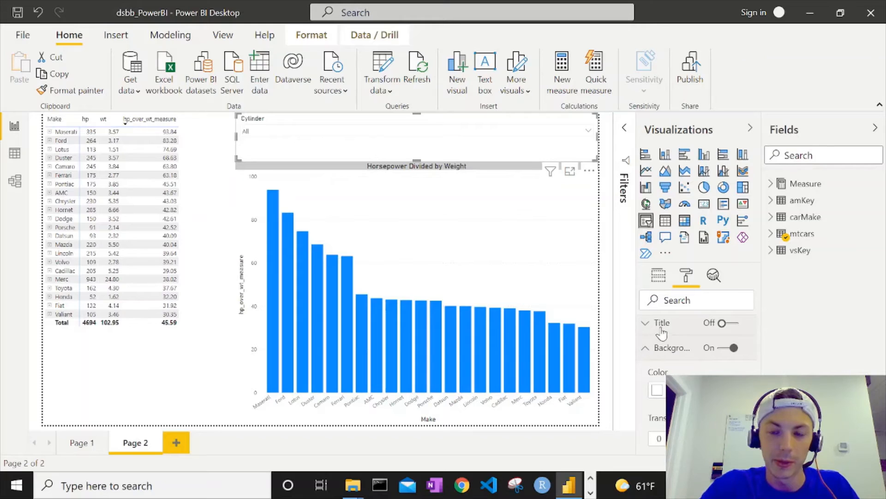
click(657, 390)
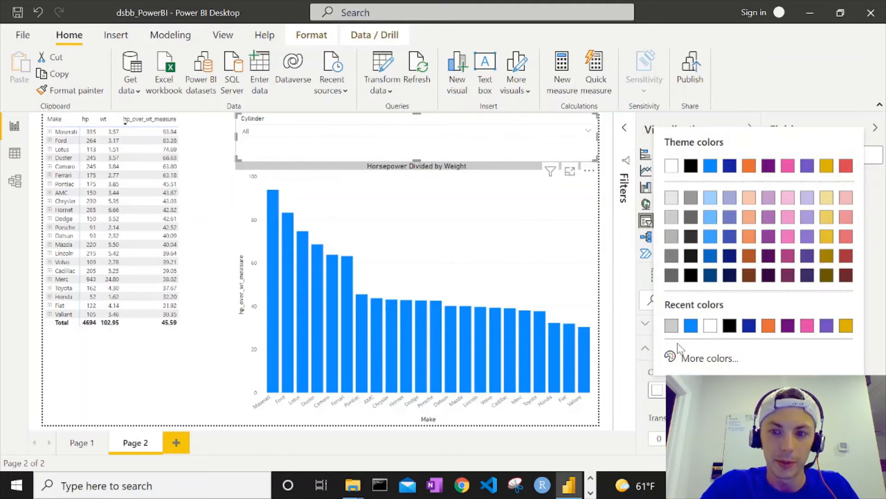
click(673, 328)
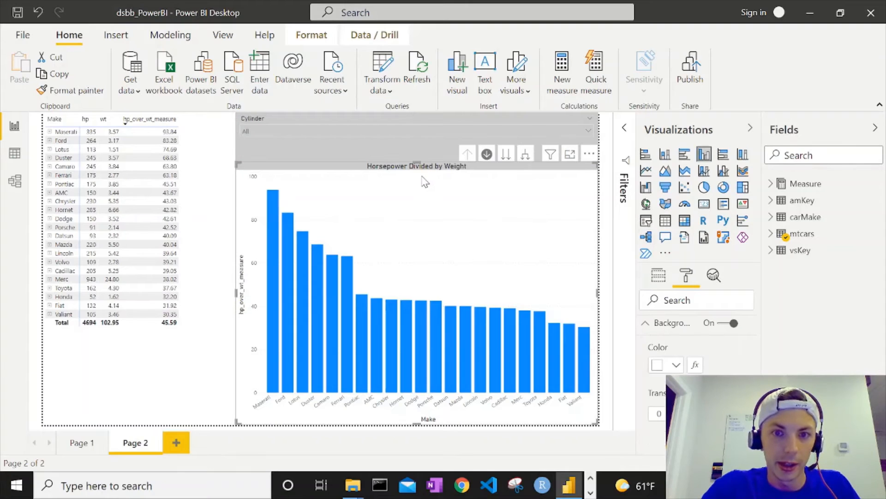
drag(416, 165, 418, 178)
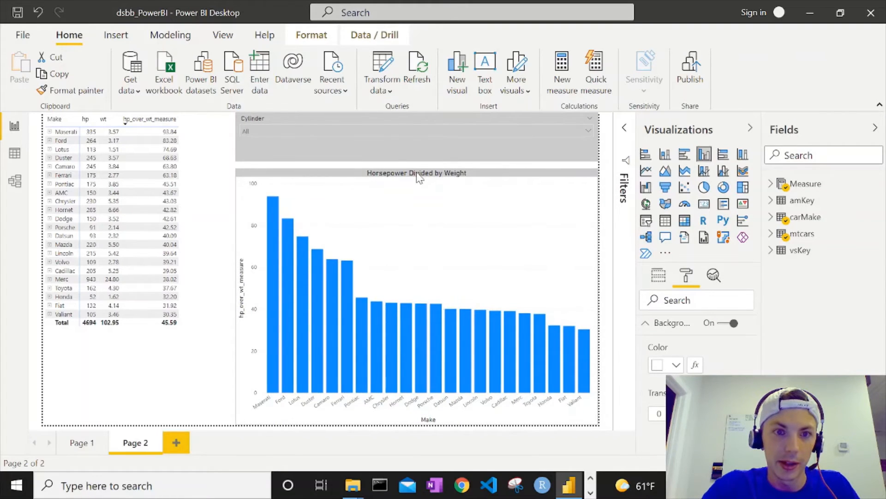
Apply the Flashy rows style to the matrix of car makes.
click(364, 140)
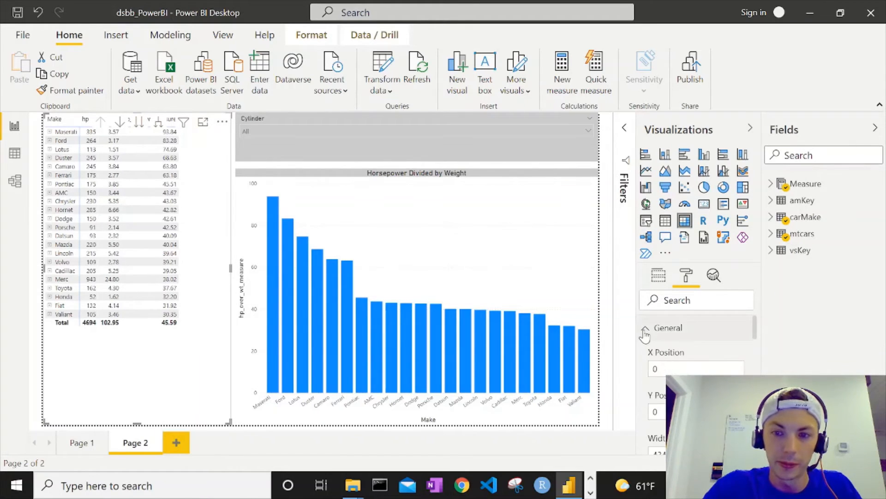
click(645, 334)
click(646, 353)
click(656, 393)
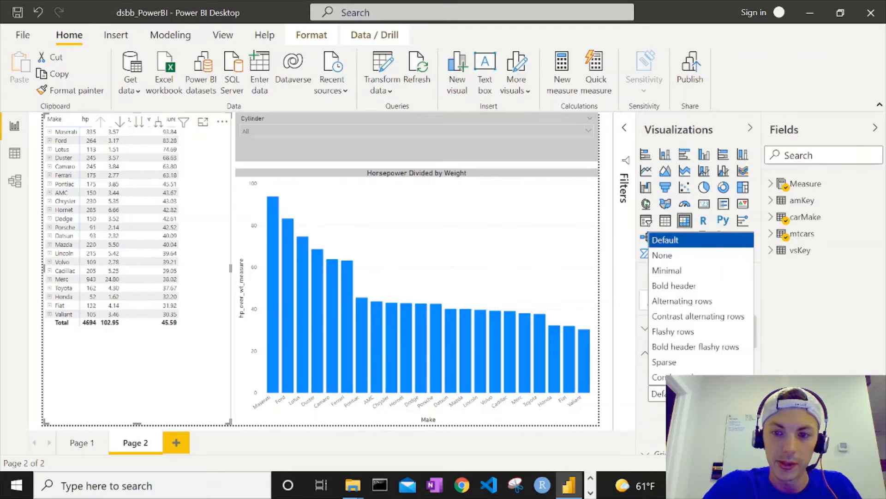
click(677, 332)
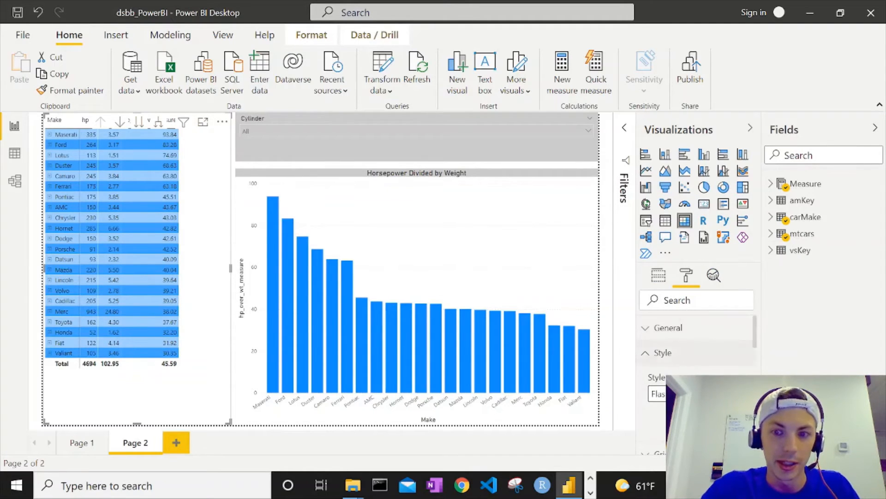
Turn on background color conditional formatting for the matrix's hp_over_wt_measure column instead of hp.
scroll(682, 346, down, 5)
click(684, 345)
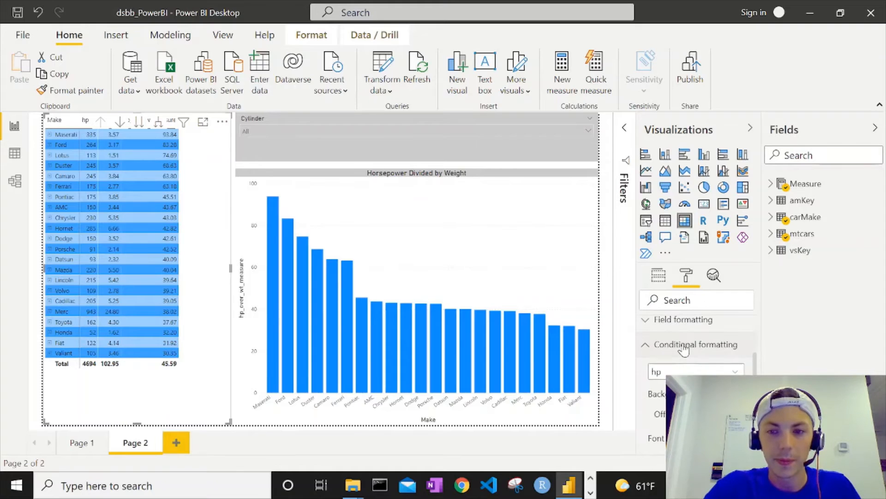
scroll(681, 347, down, 3)
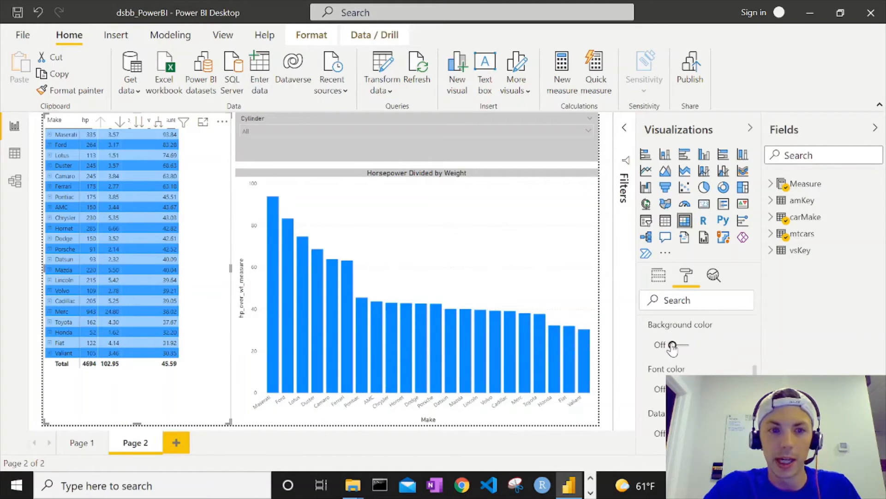
click(673, 345)
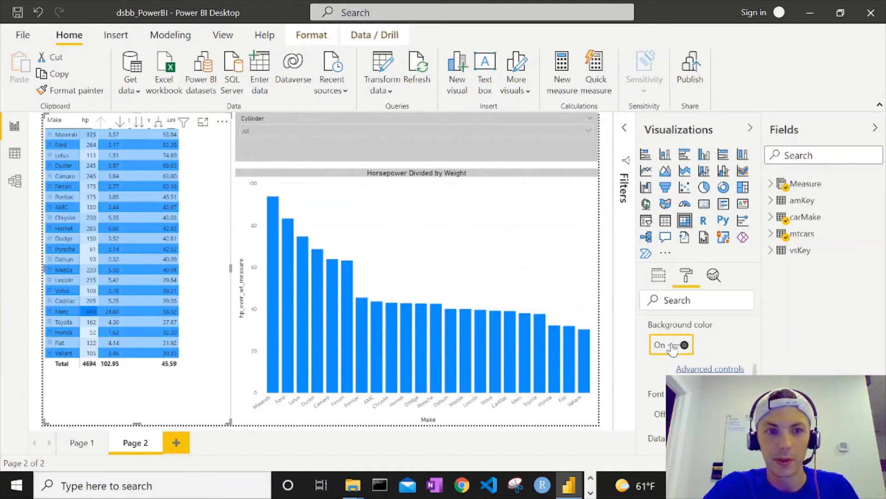
scroll(695, 363, up, 2)
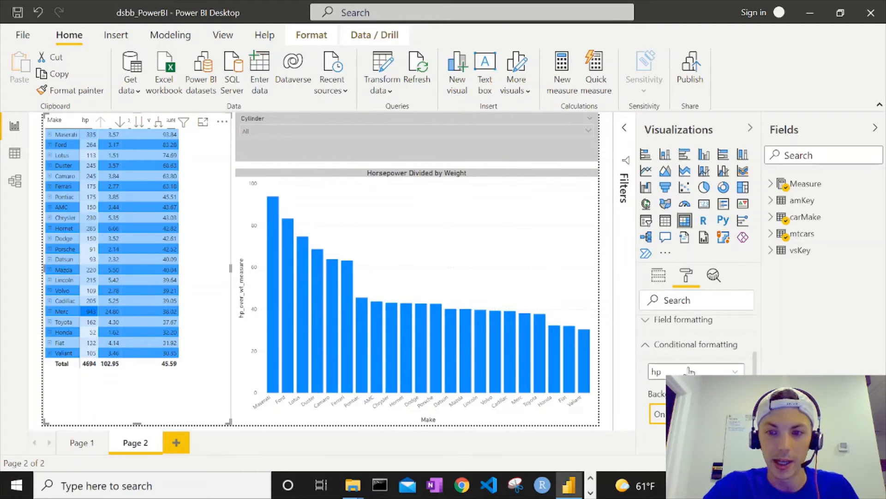
click(696, 372)
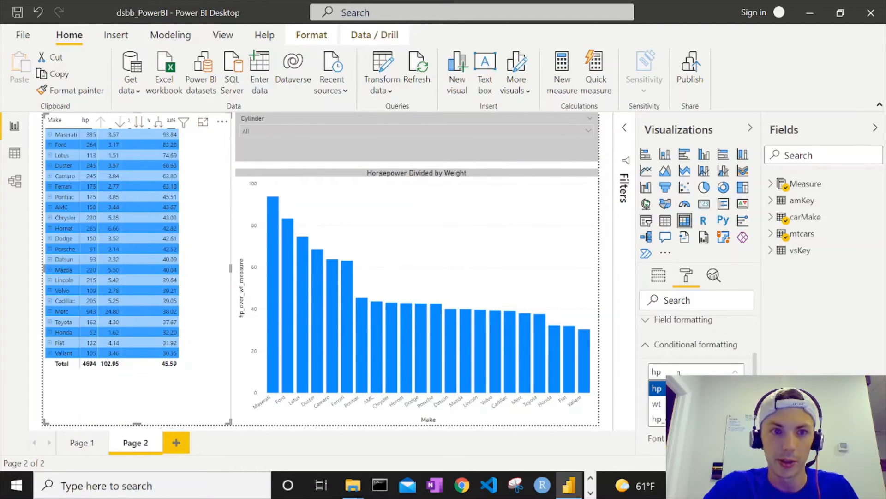
click(691, 419)
click(658, 413)
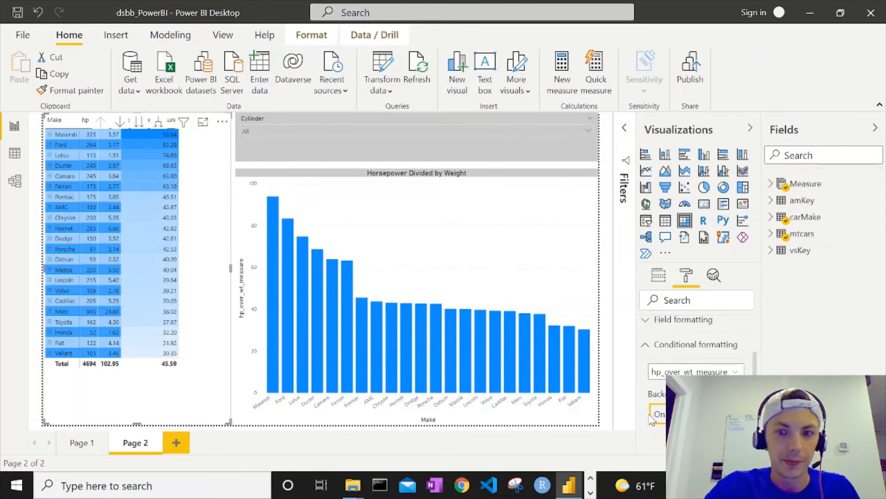
In the advanced background color settings for hp_over_wt_measure, format by Rules and apply to Values and totals.
scroll(697, 351, down, 2)
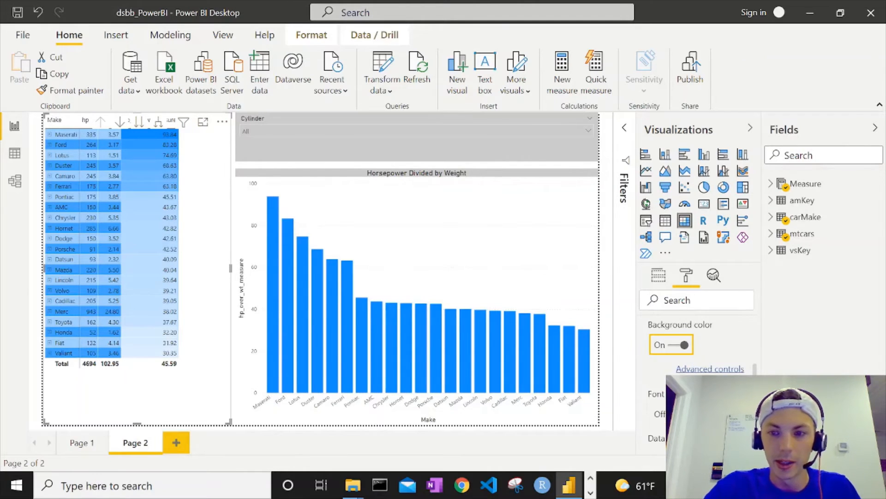
click(717, 369)
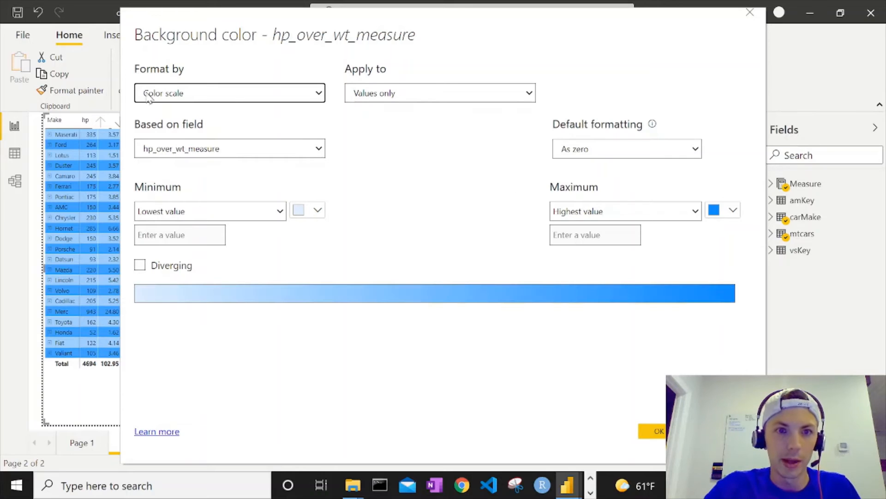
click(305, 98)
click(231, 137)
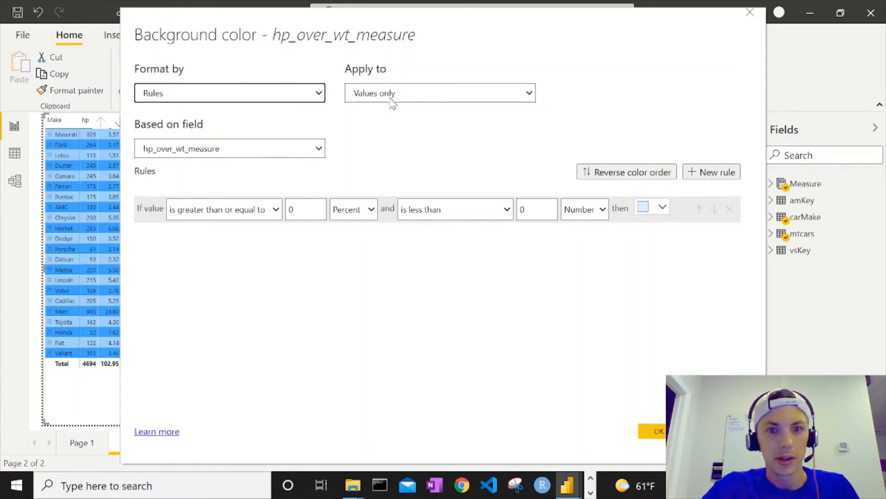
click(391, 102)
click(403, 137)
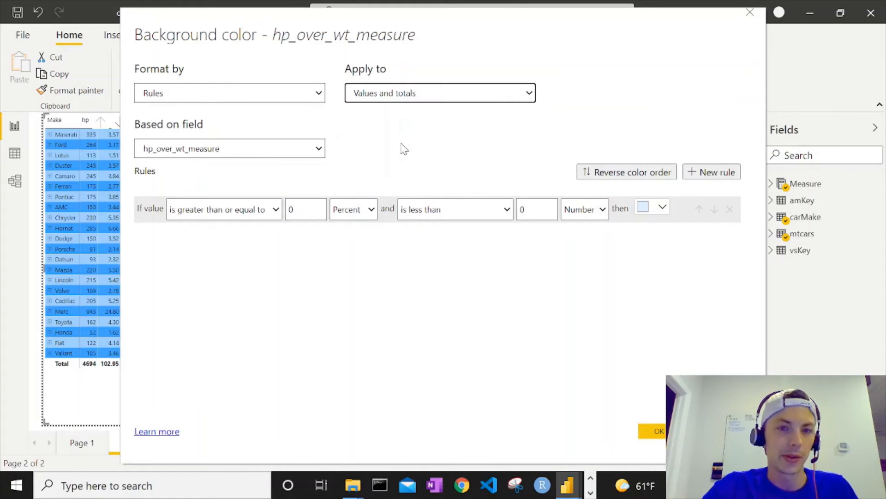
Define the first color rule for numbers greater than or equal to 0 and less than 60.
click(270, 147)
click(269, 145)
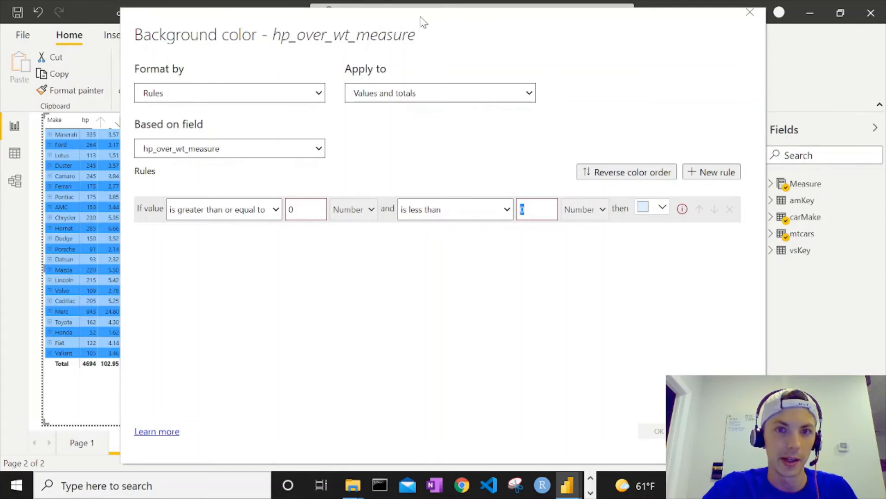
drag(422, 22, 637, 27)
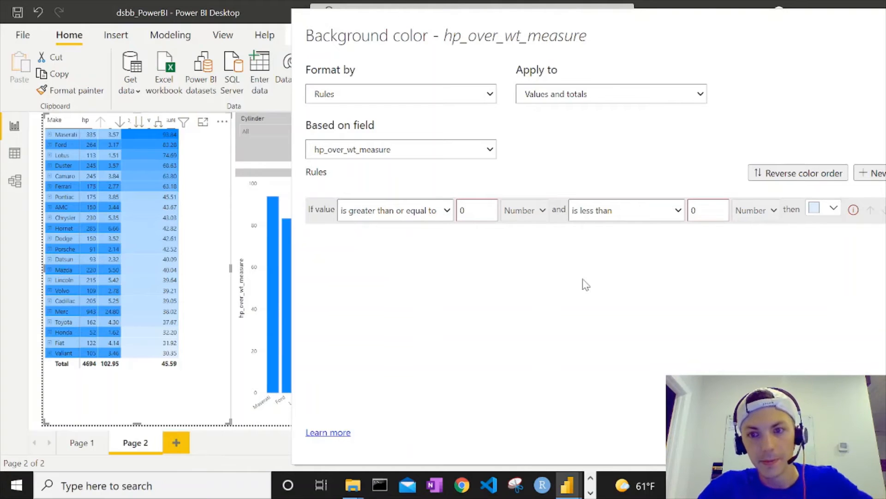
click(693, 208)
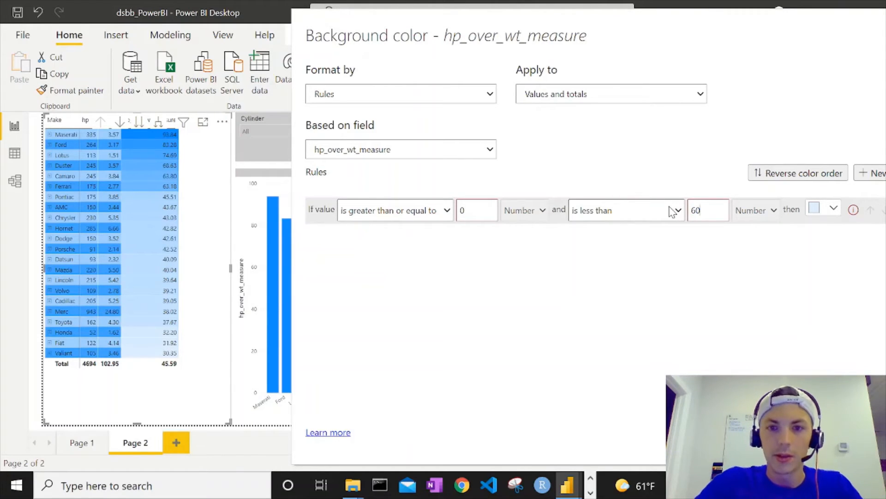
Set the color of the first rule, covering 0 to under 60, to the red theme color.
click(828, 212)
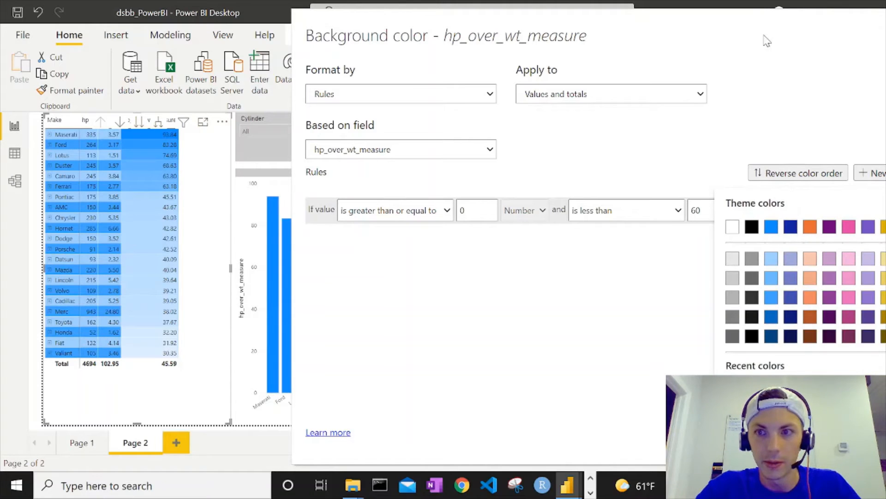
drag(767, 41, 682, 32)
click(732, 213)
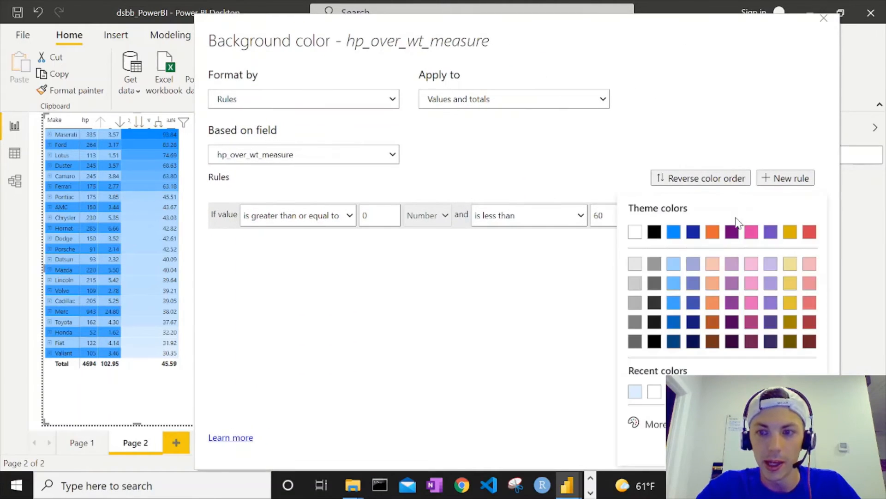
click(810, 233)
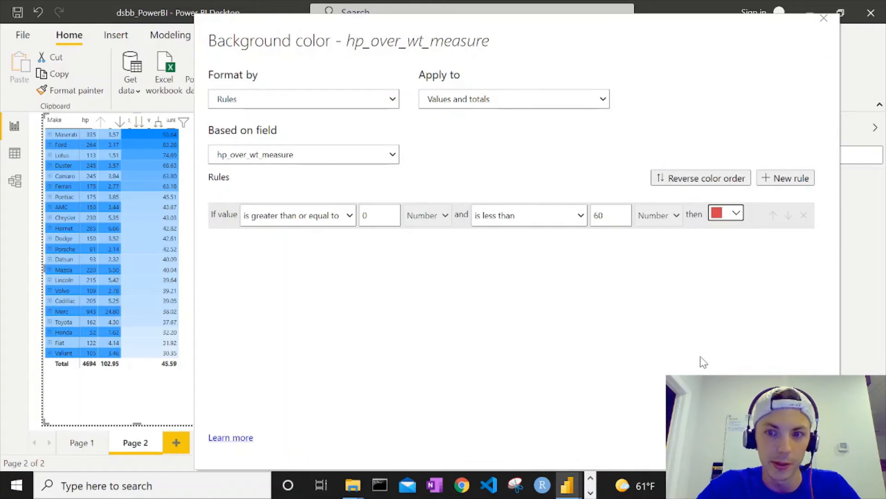
Add a second color rule for numbers greater than or equal to 60 and less than 1000000.
click(786, 178)
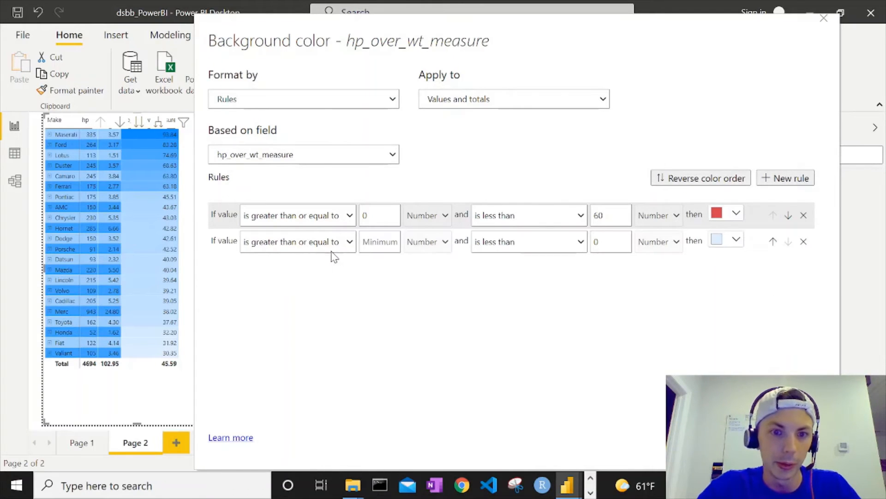
click(372, 245)
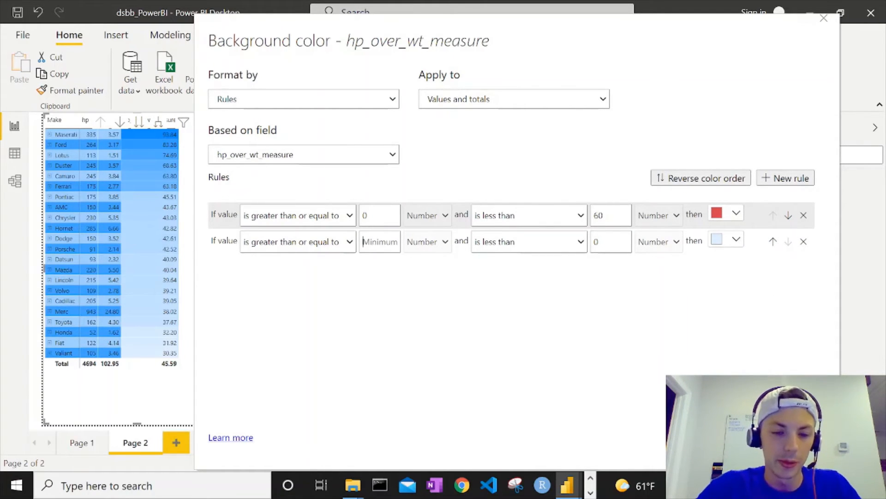
text(60)
click(482, 242)
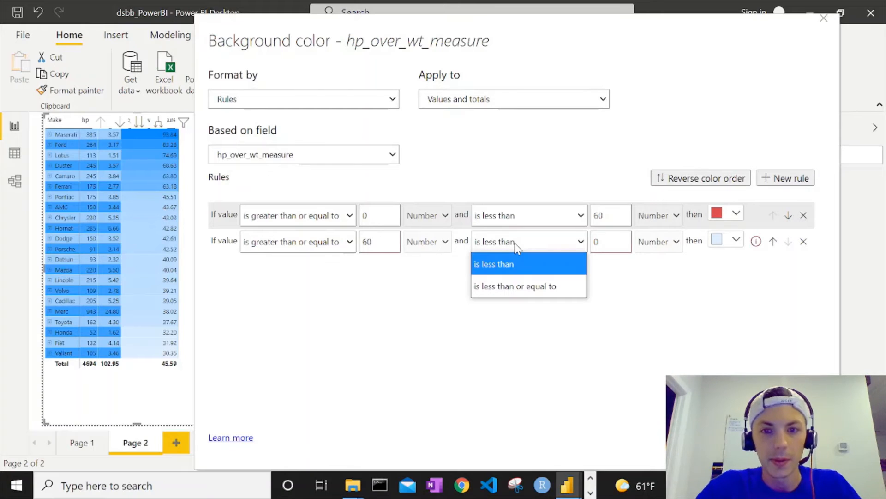
click(596, 241)
text(1000000)
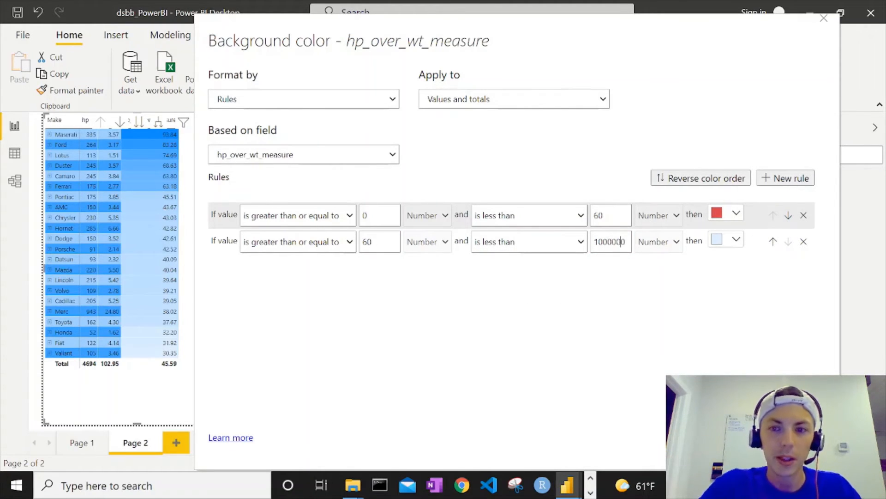
Give the second rule a custom bright green color and apply the background color rules to the matrix.
click(726, 240)
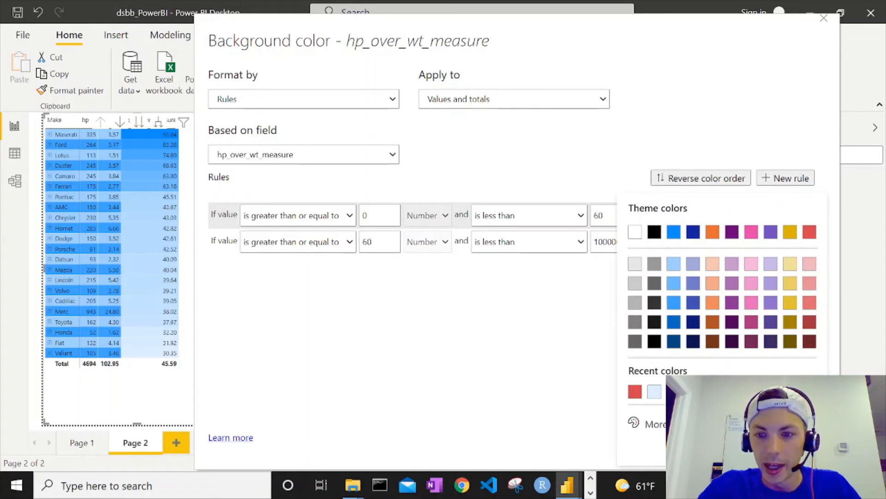
click(660, 424)
click(689, 372)
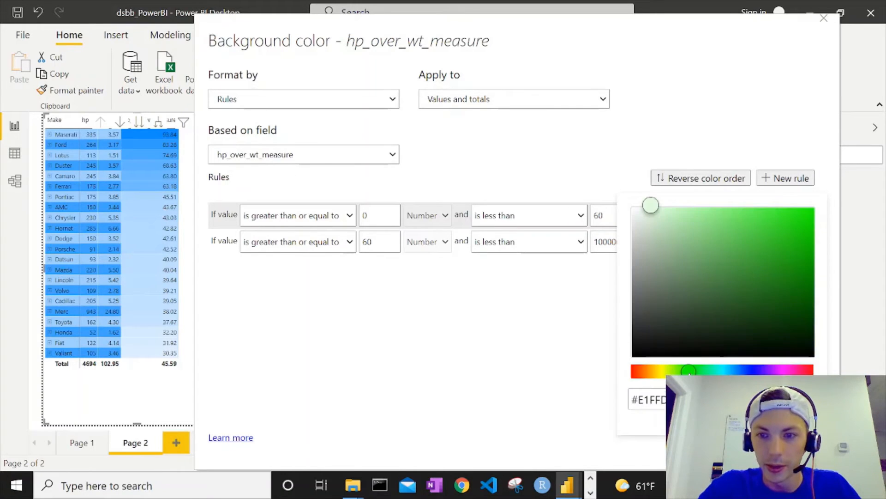
click(803, 214)
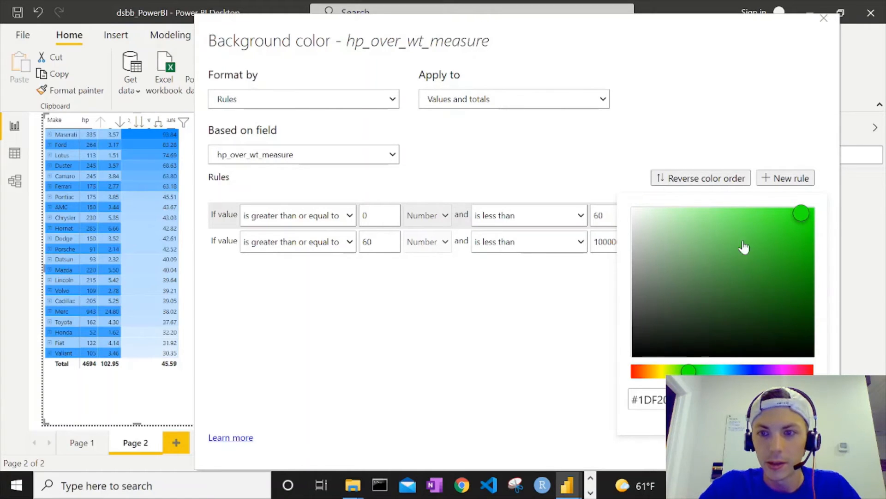
click(593, 313)
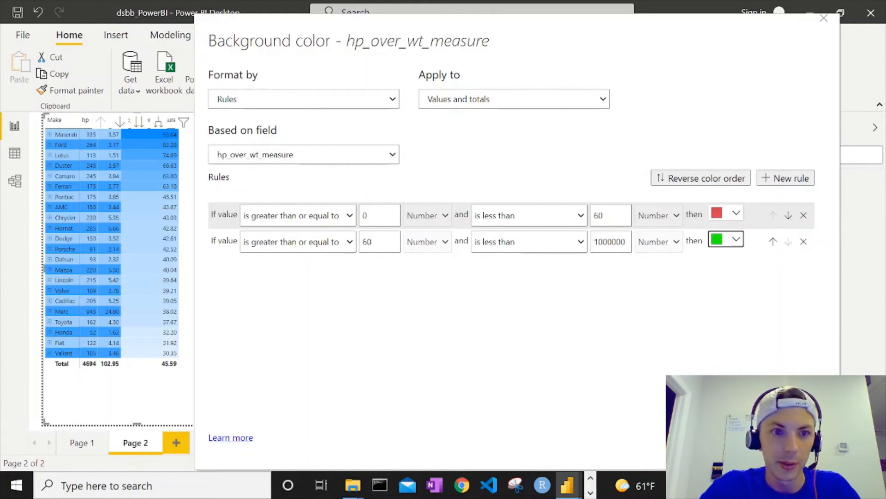
click(732, 441)
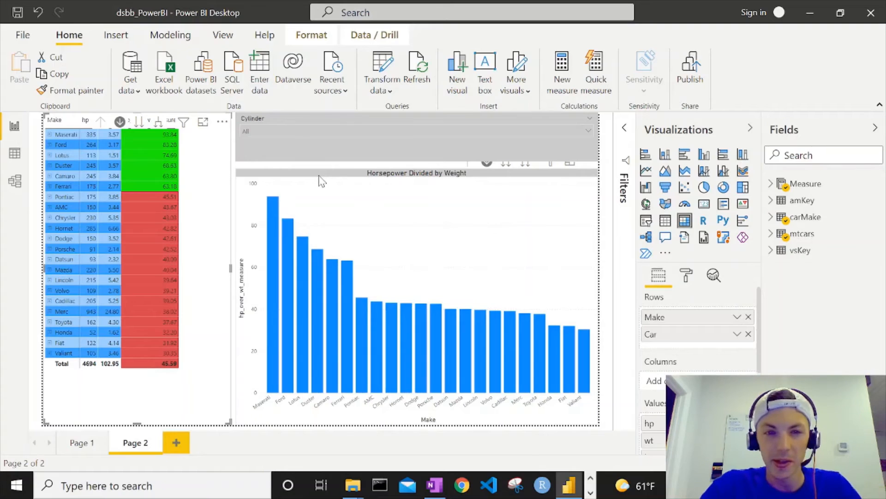
Create a new measure in the Measure table and name it disp_over_cyl.
click(771, 184)
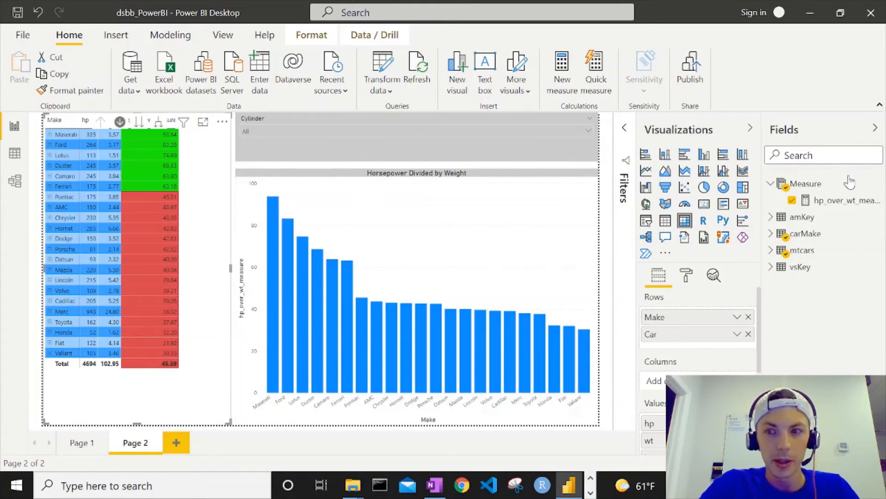
right_click(804, 187)
click(759, 199)
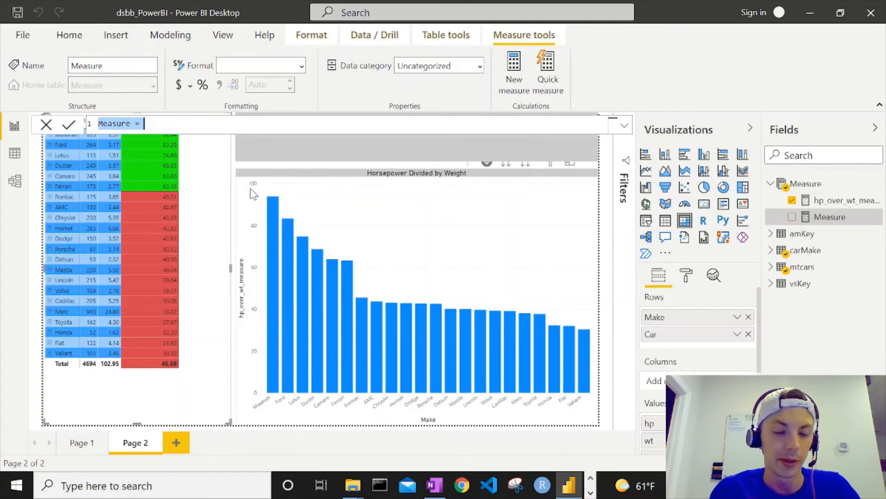
text(di)
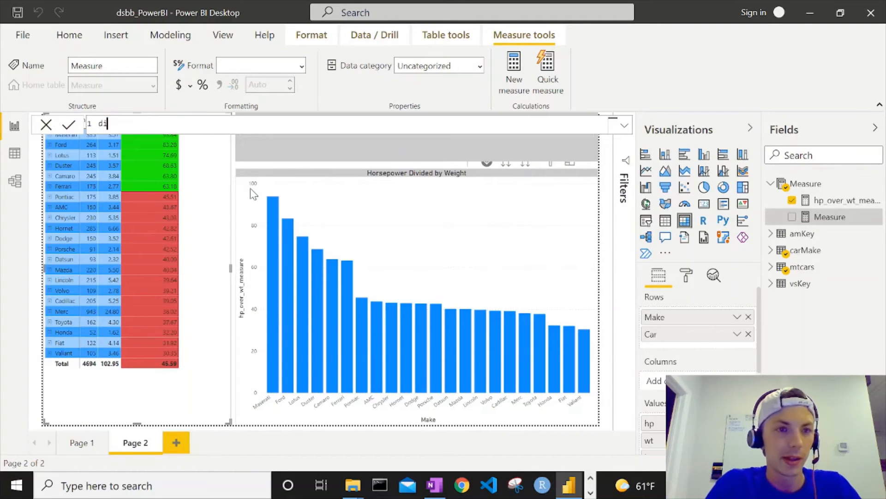
text(sp)
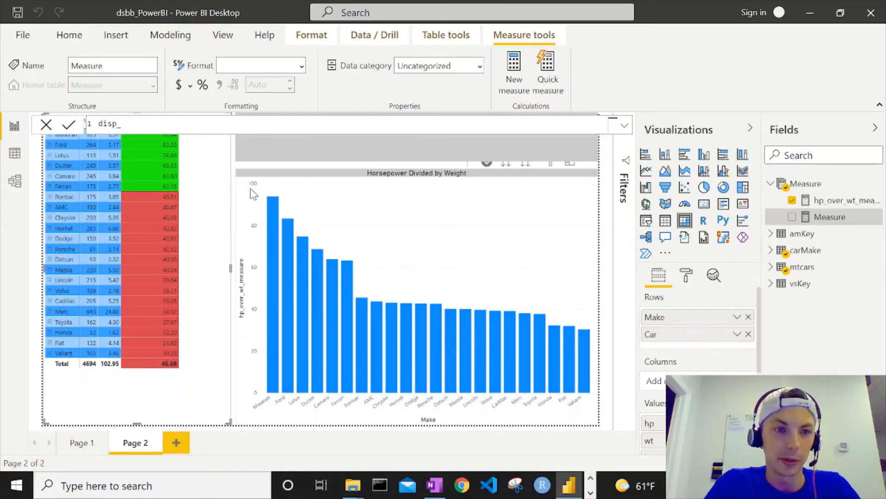
text(_ove)
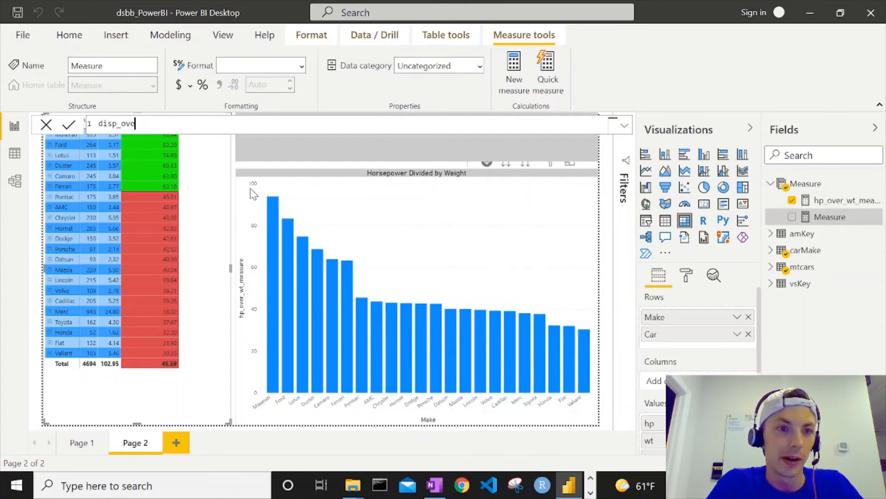
text(r_h)
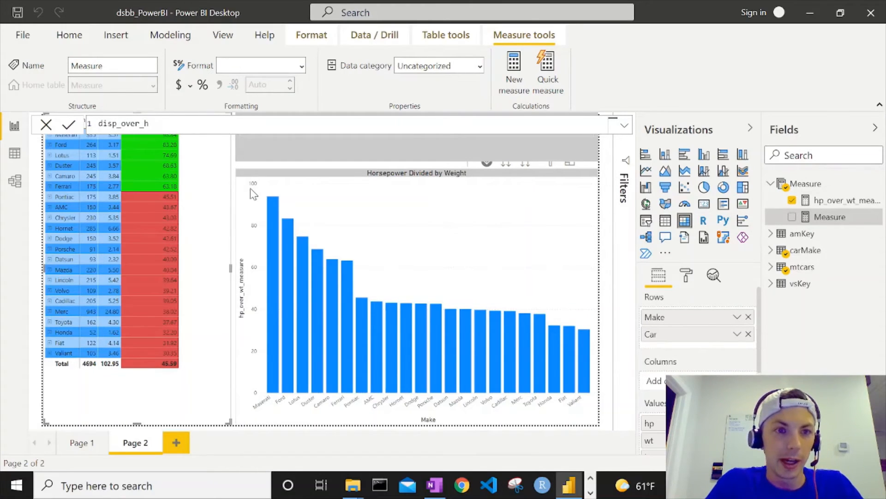
text(p)
key(BackSpace)
key(BackSpace)
text(cyl)
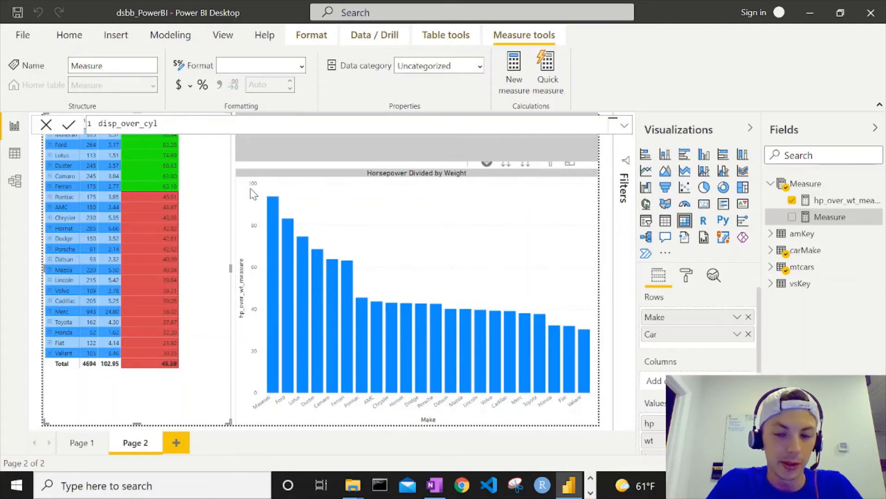
Define disp_over_cyl as DIVIDE(SUM(mtcars[disp]), SUM(mtcars[cyl]), 0) and commit the formula.
text( = DIVIDE(s)
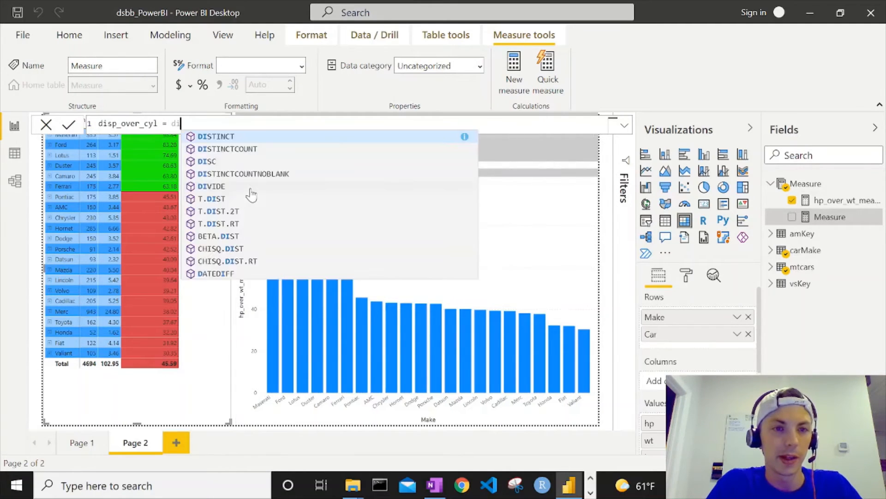
text(um)
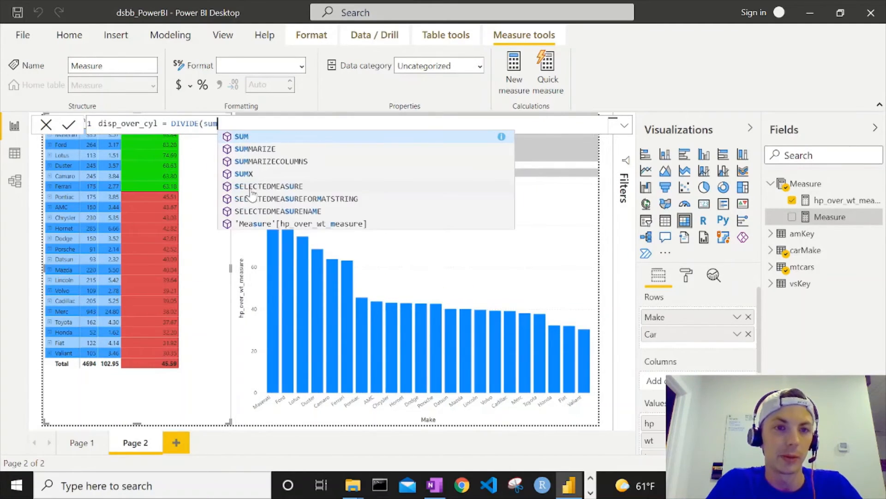
key(Tab)
text(disp)
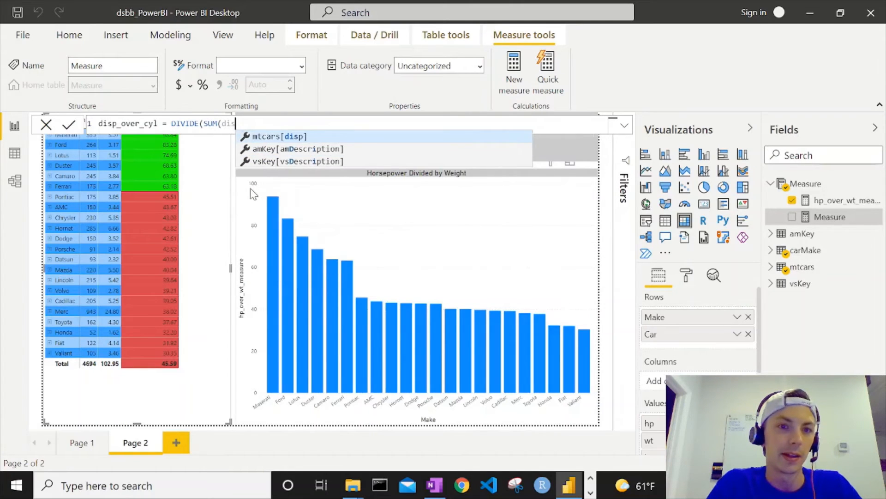
key(Tab)
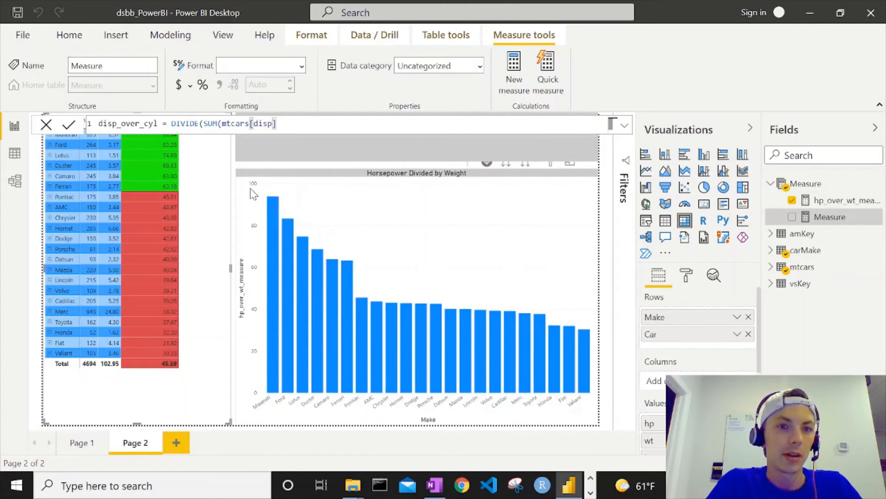
text(), )
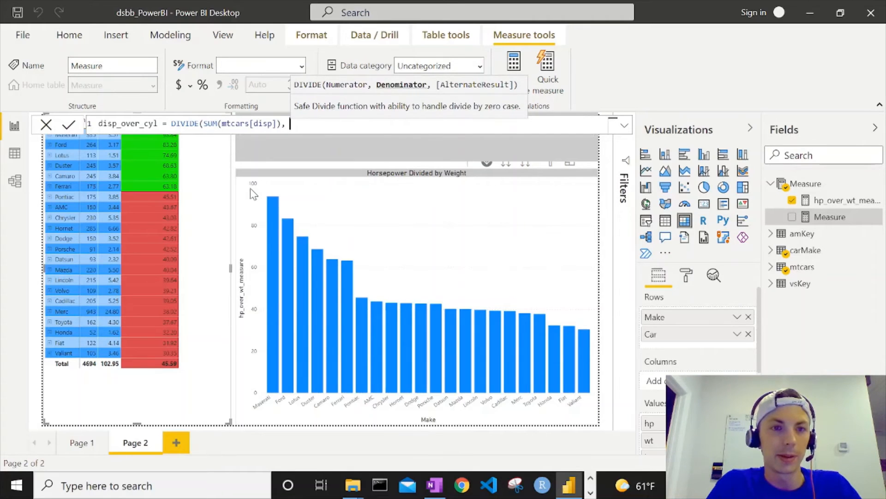
text(SUM(mt)
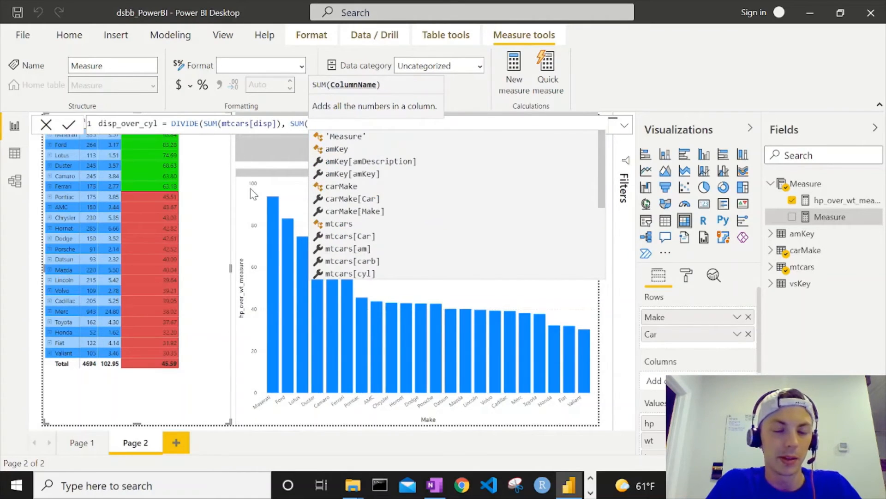
text(cars[cyl)
key(Tab)
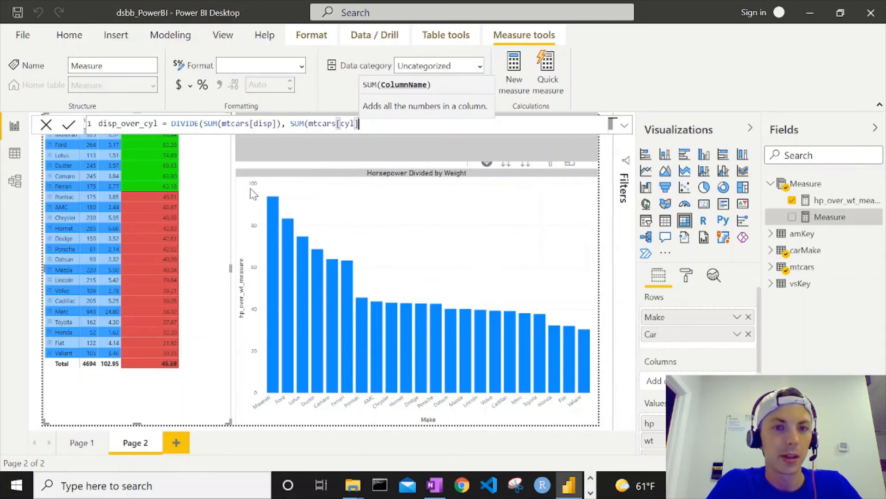
text(), )
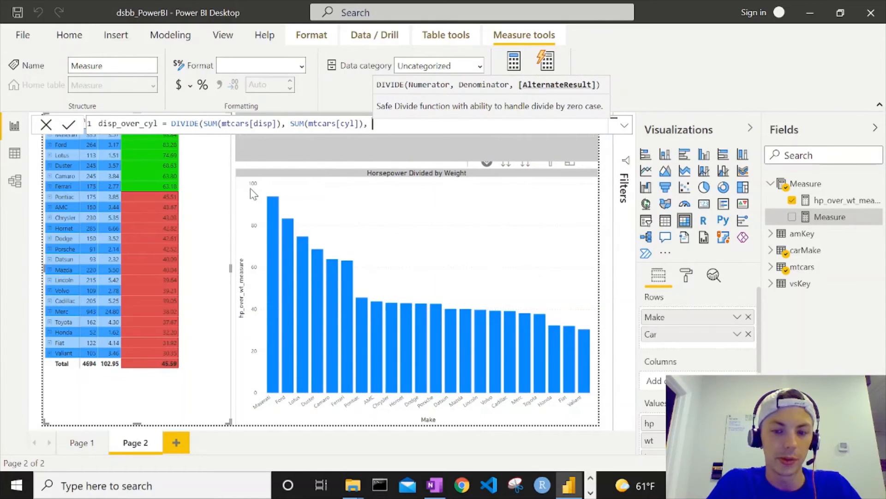
text(0))
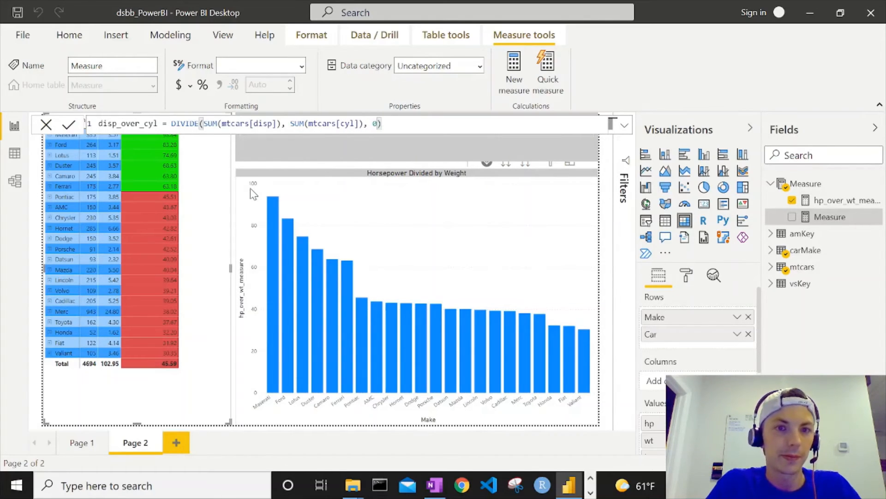
key(Return)
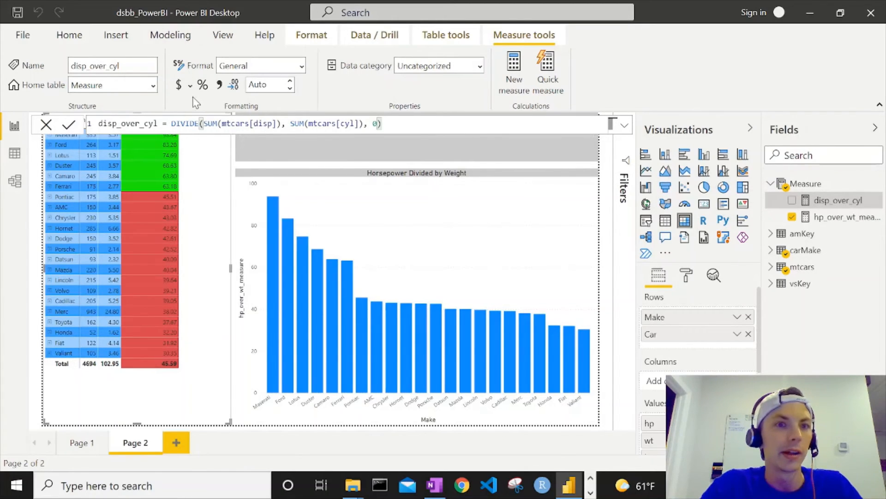
Format disp_over_cyl as a decimal number with a thousands separator and add it to the matrix of car makes.
click(220, 87)
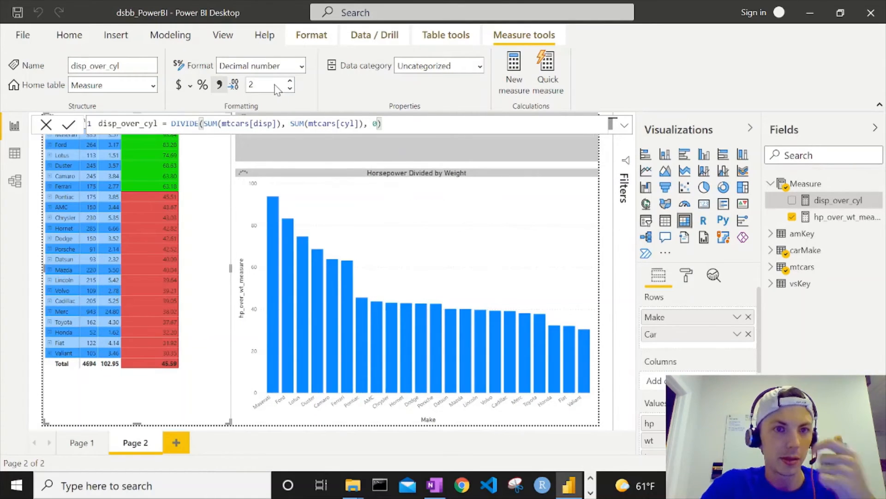
double_click(252, 85)
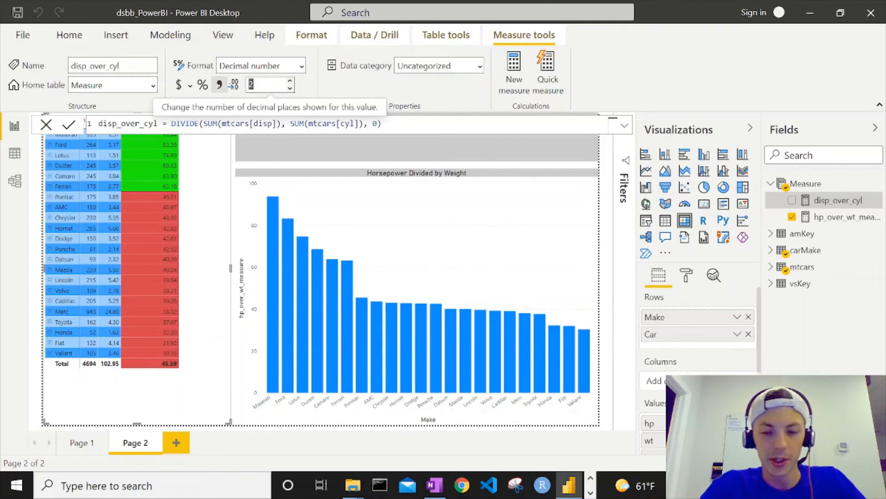
drag(857, 201, 203, 208)
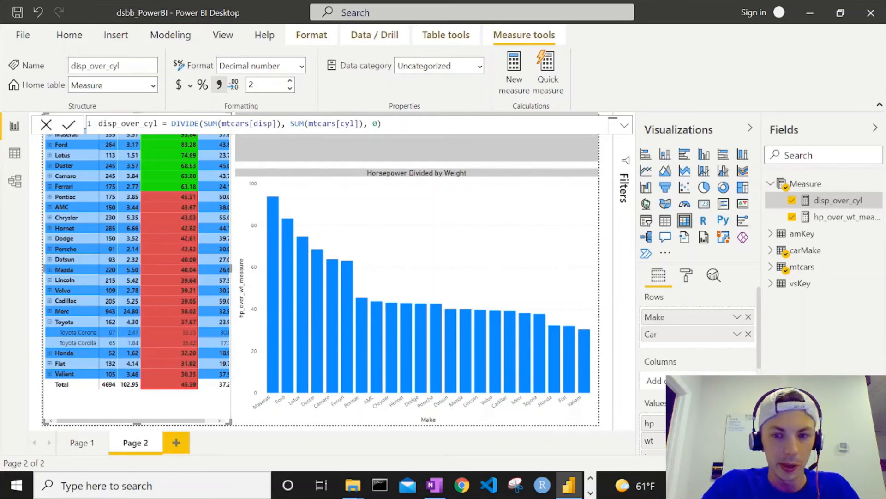
Remove hp and wt from the matrix values, keeping the two measures, and collapse the Visualizations pane.
click(748, 423)
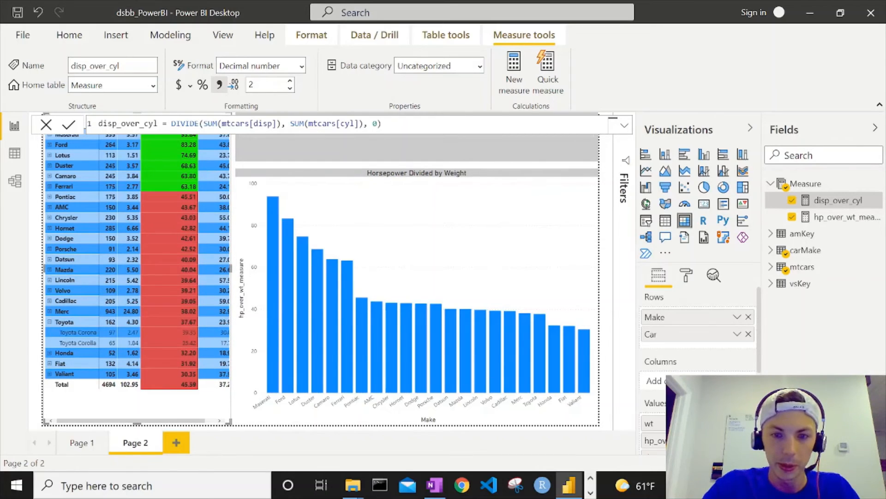
click(748, 423)
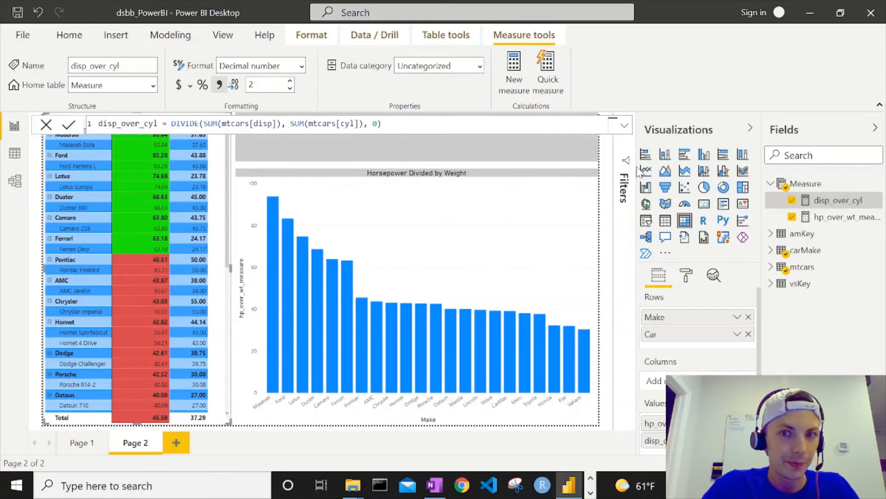
click(750, 127)
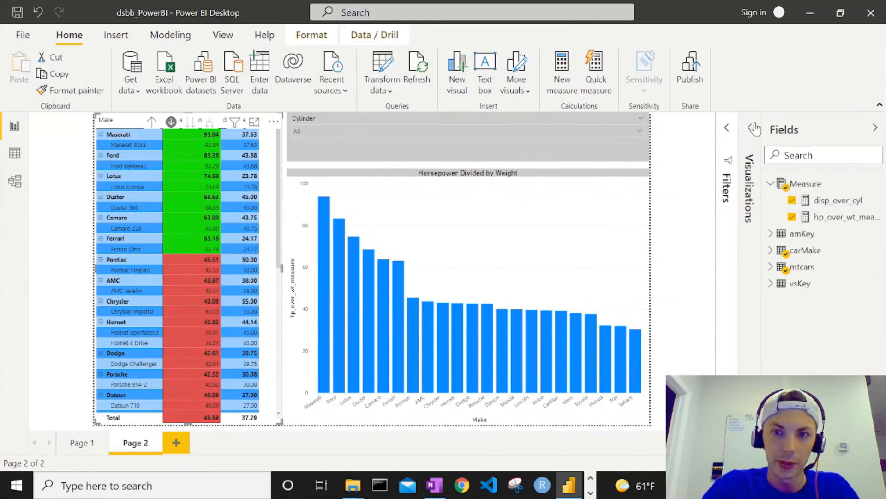
Drill the matrix up so it lists only the car makes.
click(812, 130)
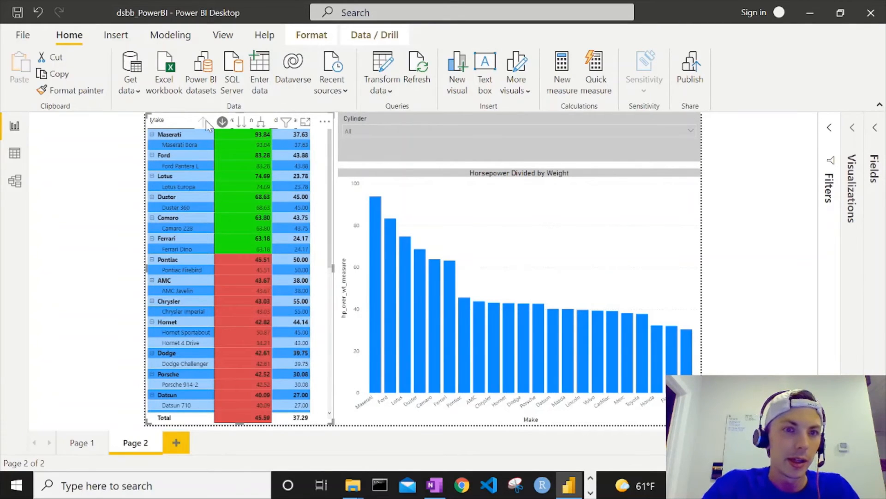
click(205, 121)
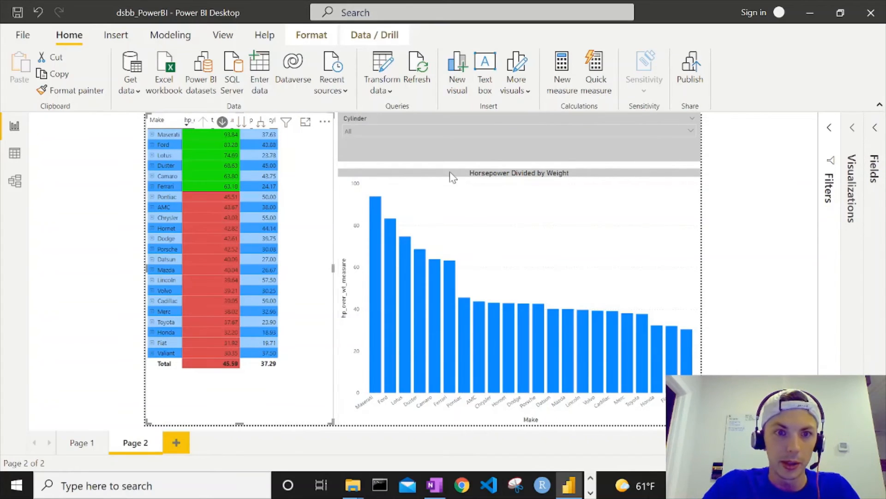
click(873, 134)
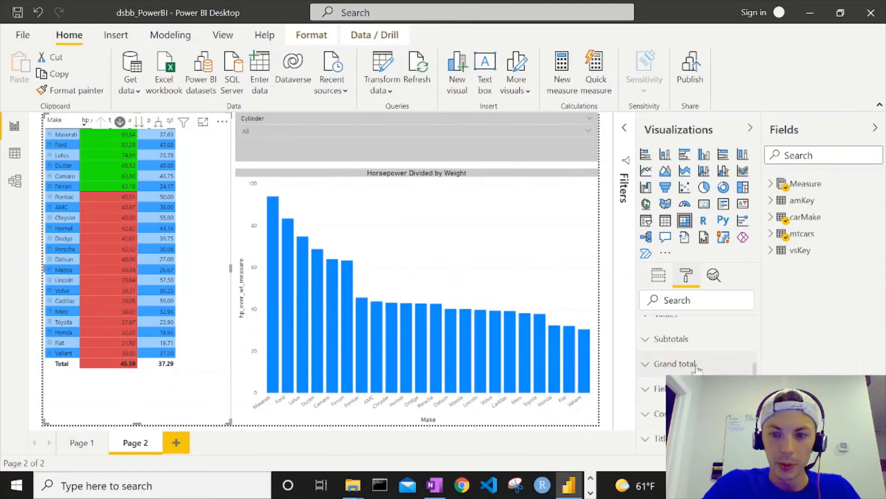
Turn on conditional background color for the disp_over_cyl values in the matrix.
scroll(682, 364, down, 3)
click(678, 347)
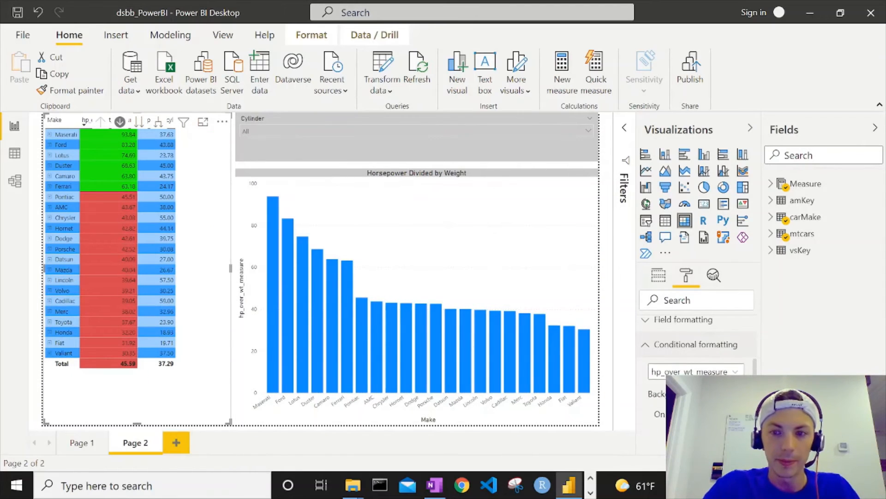
click(692, 372)
click(661, 397)
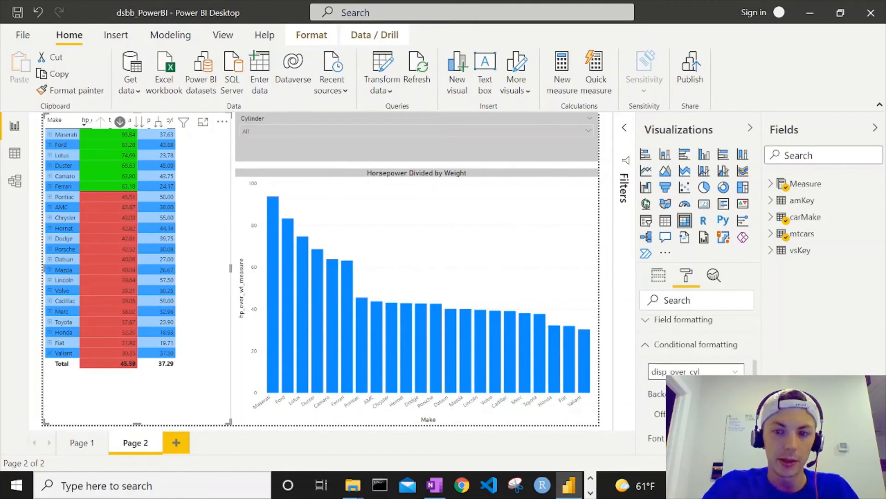
click(676, 414)
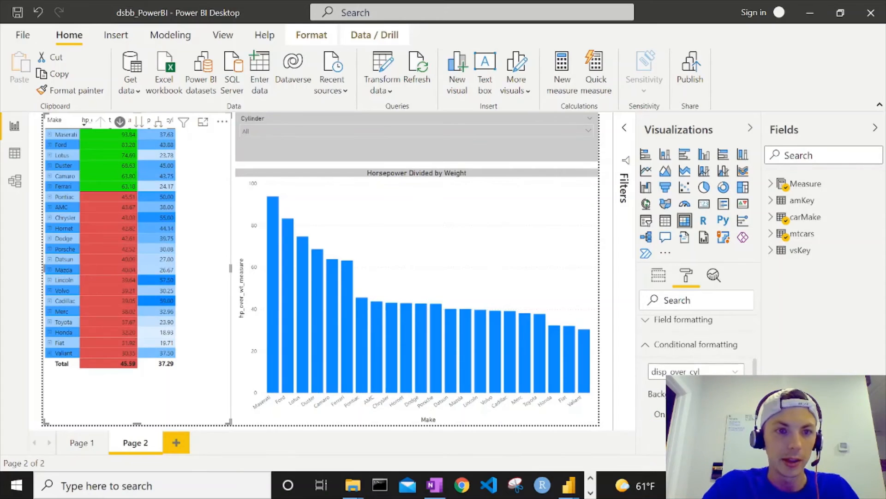
Set the disp_over_cyl background color to format by Rules and apply it to Values and totals.
click(702, 414)
click(302, 99)
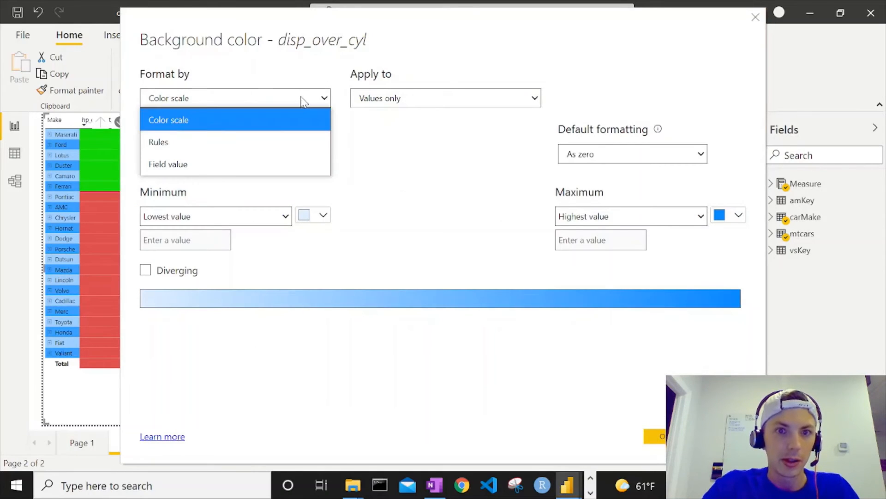
click(250, 167)
click(225, 99)
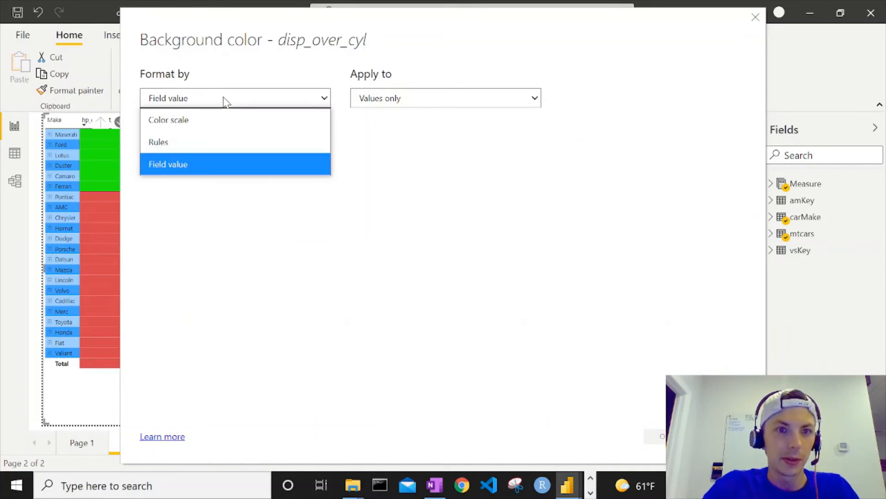
click(200, 162)
click(208, 104)
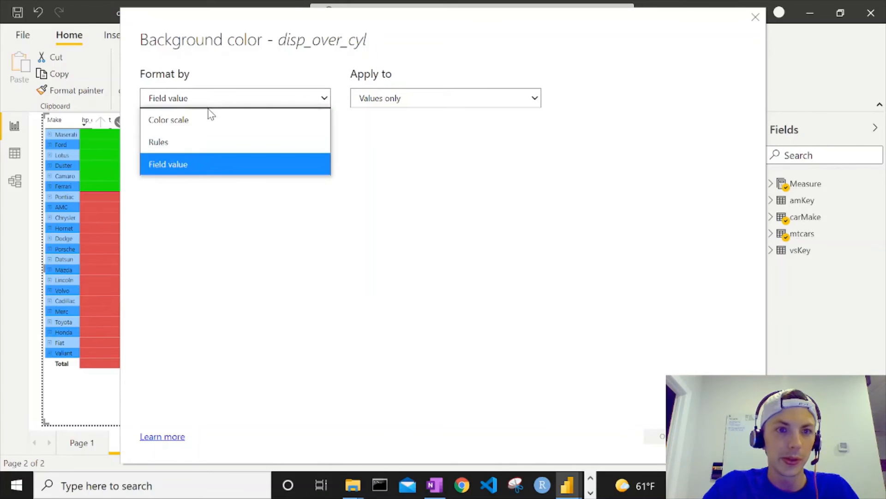
click(210, 142)
click(417, 100)
click(412, 141)
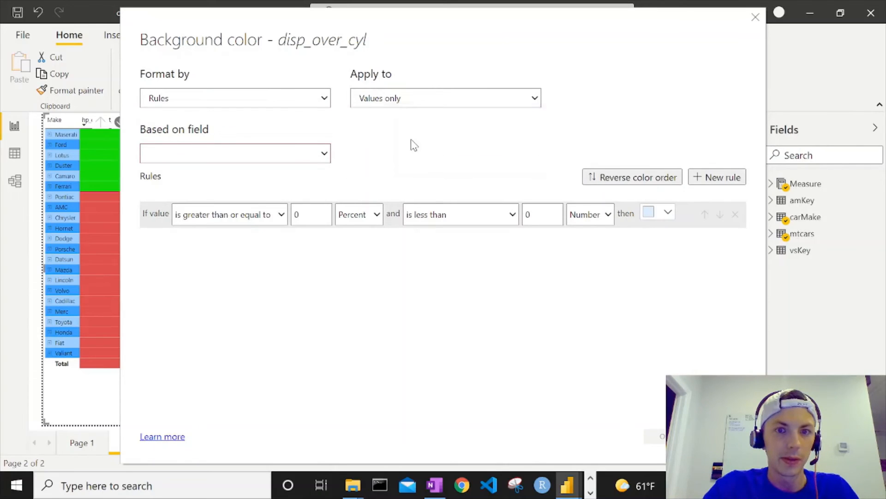
Base the background color rules on the disp_over_cyl measure from the Measure table.
click(237, 162)
click(157, 203)
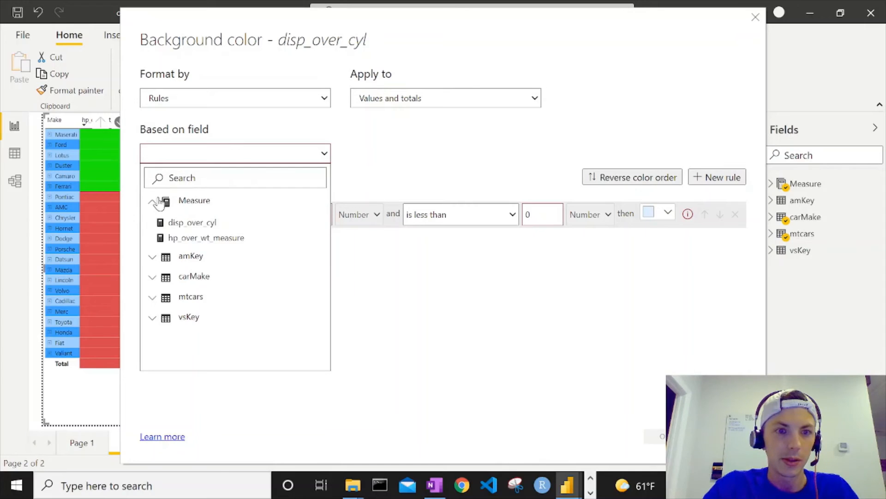
click(174, 237)
click(175, 155)
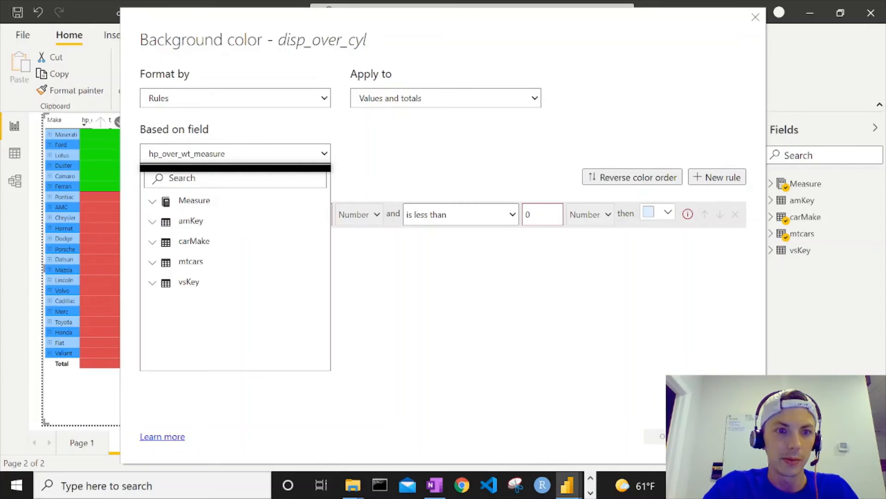
click(159, 203)
click(175, 224)
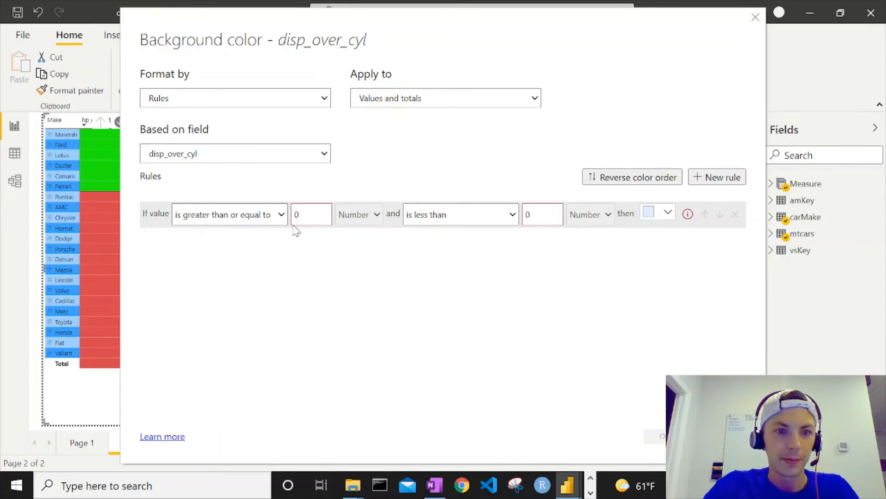
Add a second background color rule, then give the first rule an upper limit of 50 and a green color.
click(718, 181)
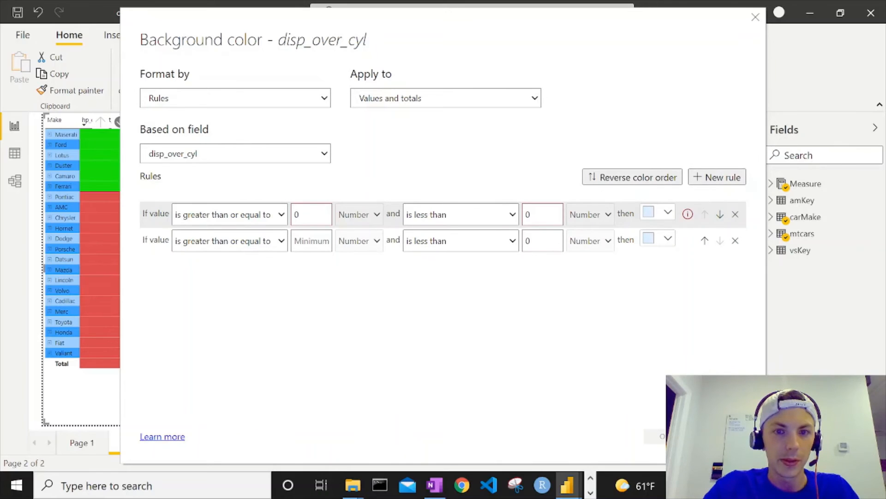
drag(234, 20, 383, 13)
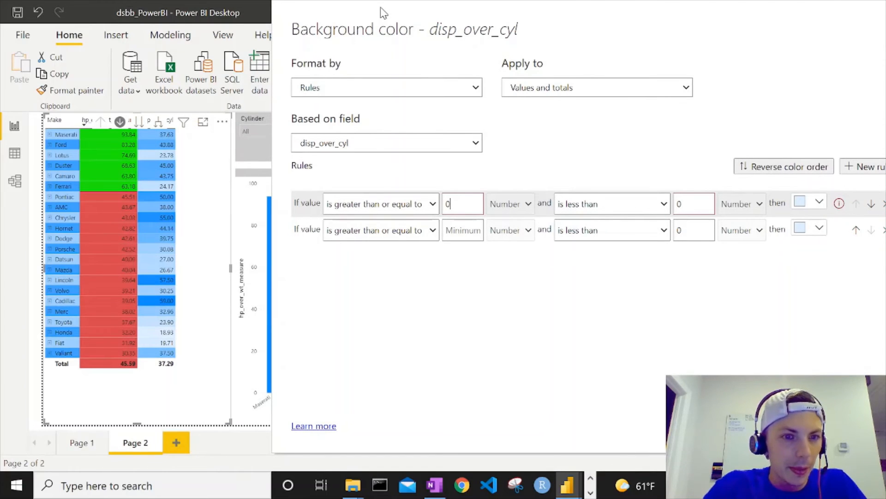
drag(380, 7, 381, 8)
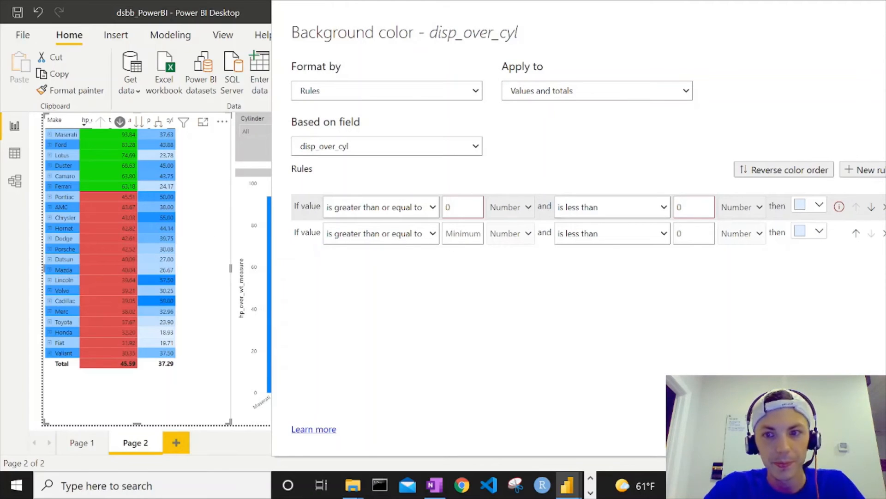
key(BackSpace)
text(50)
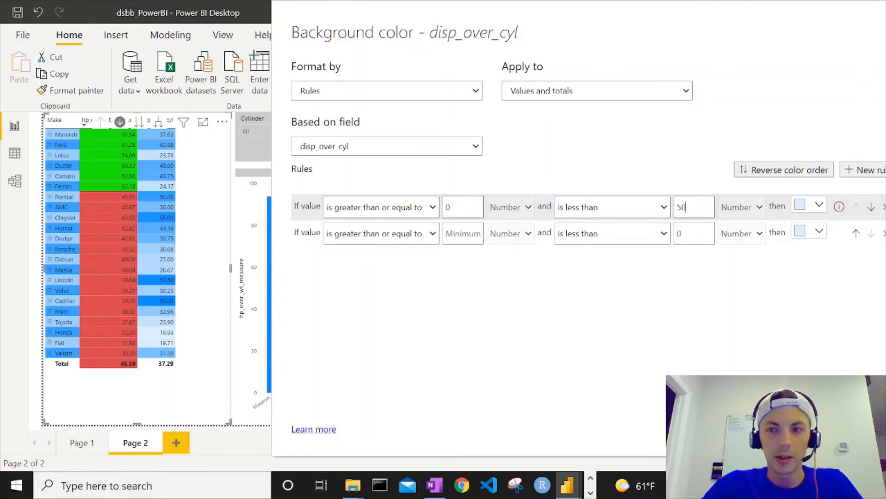
click(806, 206)
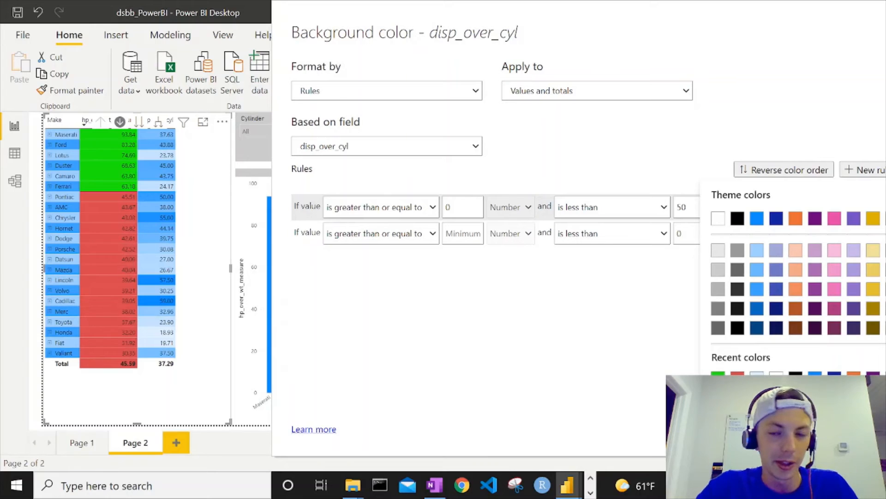
click(719, 376)
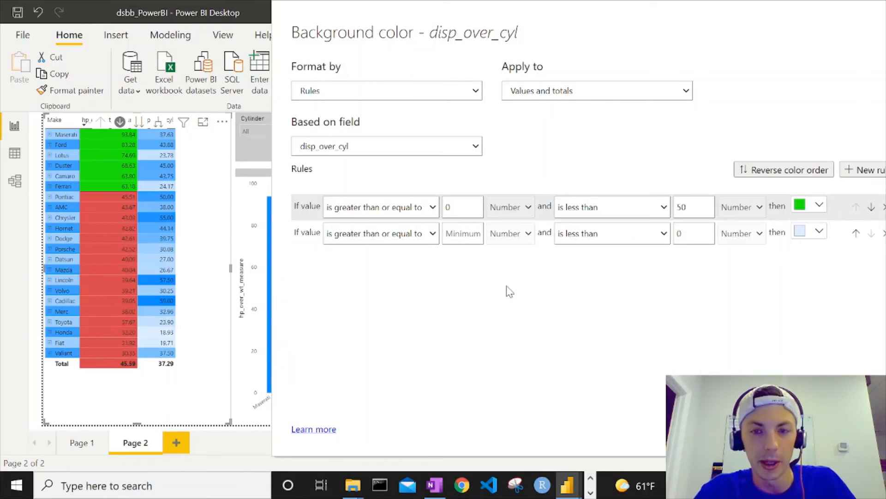
Set the second rule's lower limit to 50, coloring the first rule red and the second rule green.
text(50)
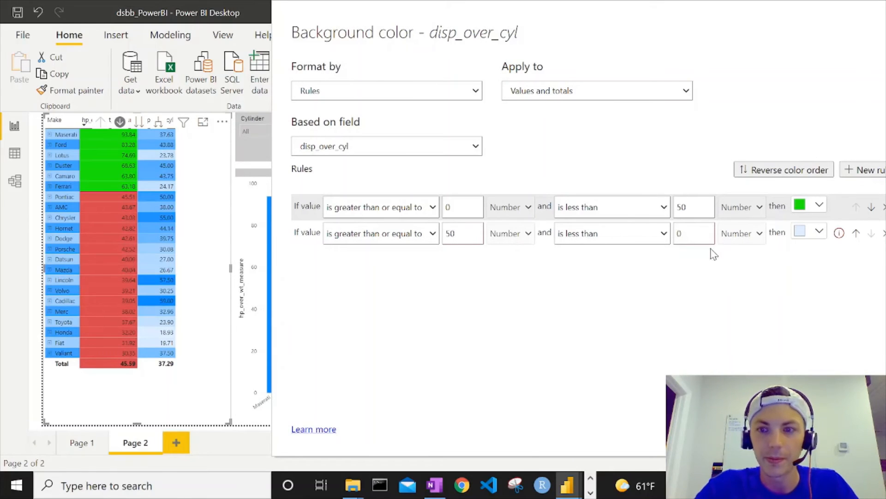
click(810, 239)
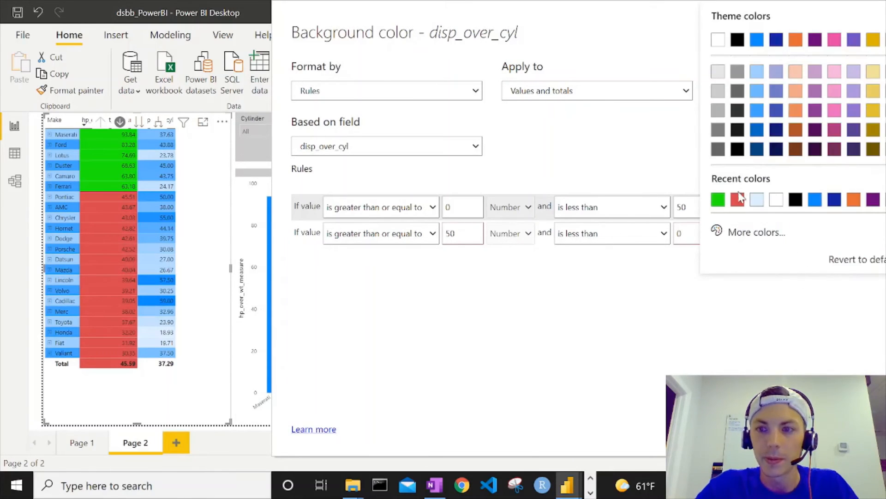
click(738, 200)
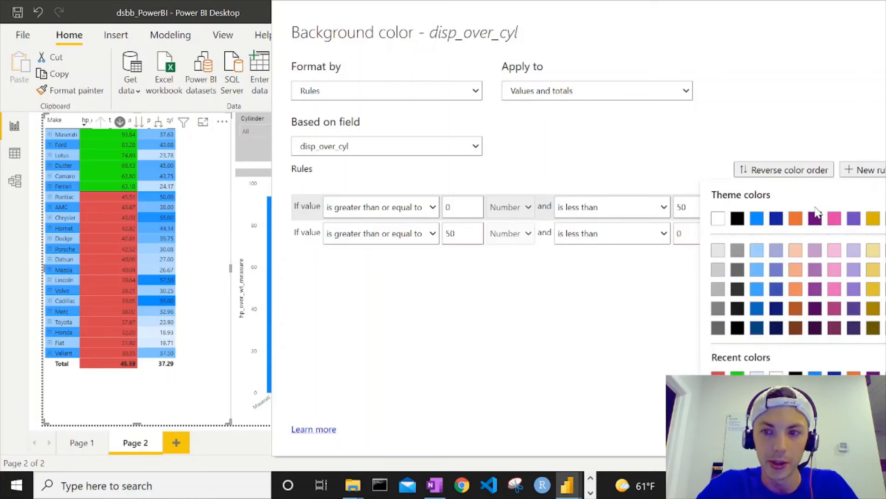
click(815, 205)
click(719, 378)
click(815, 233)
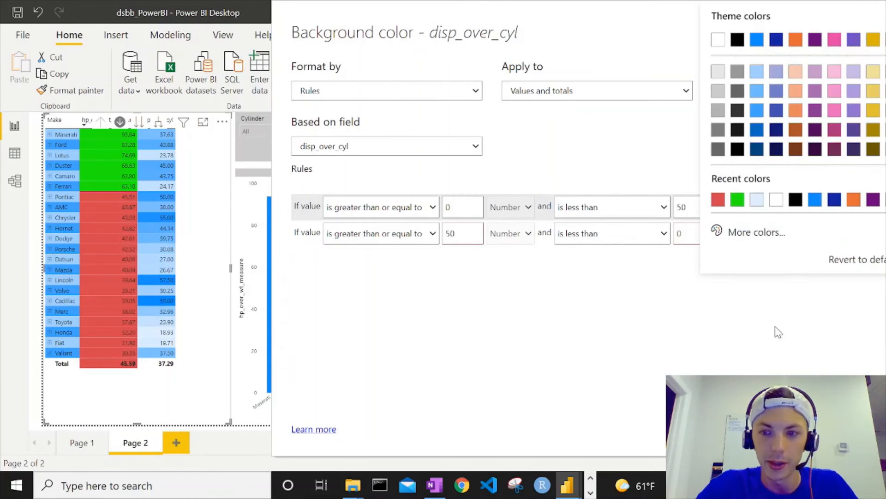
click(737, 200)
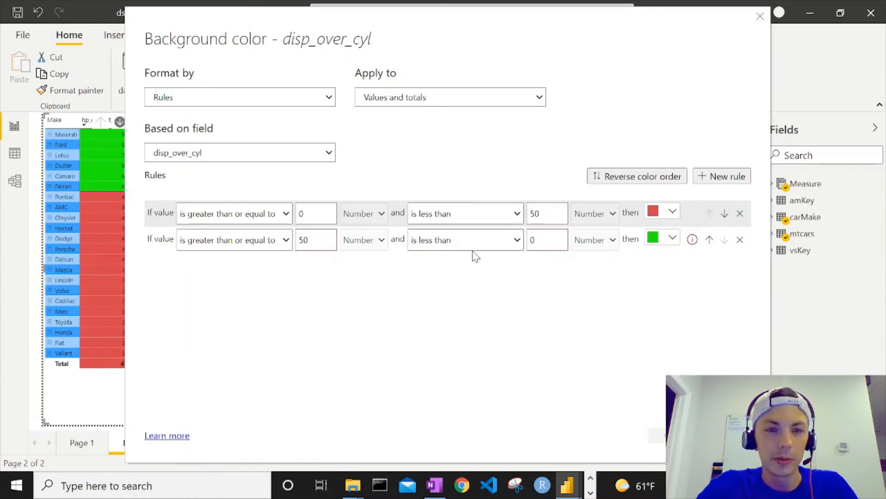
Set the second rule's upper limit to 10000000 and apply the background color rules.
click(547, 239)
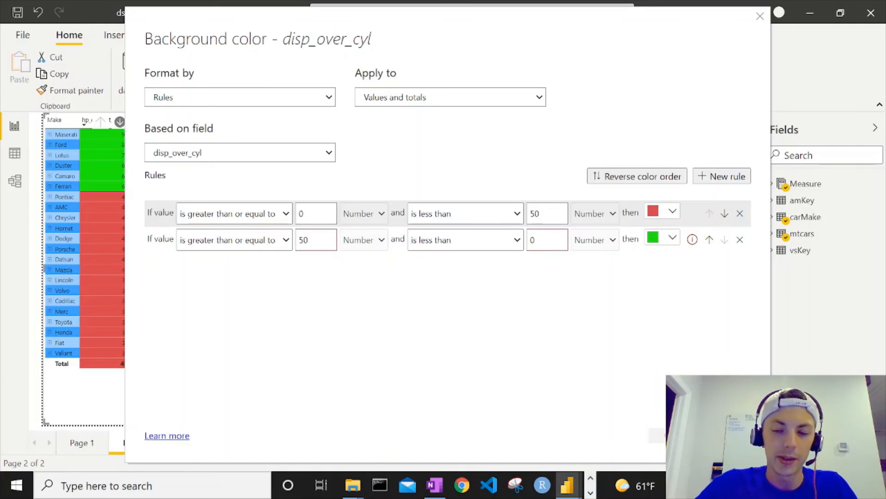
key(BackSpace)
text(1000)
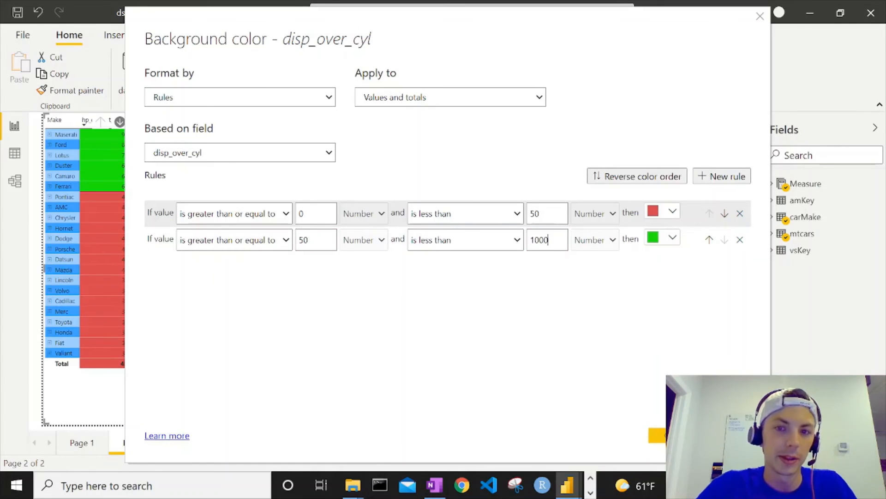
text(0000)
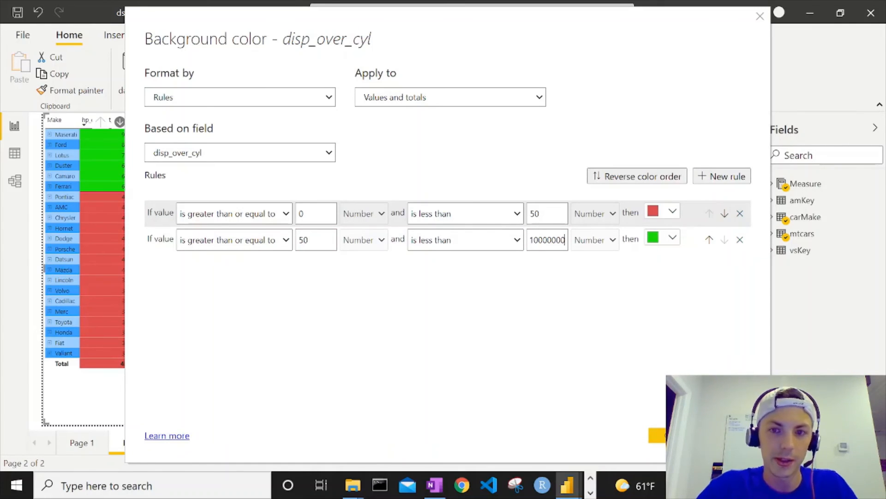
click(657, 434)
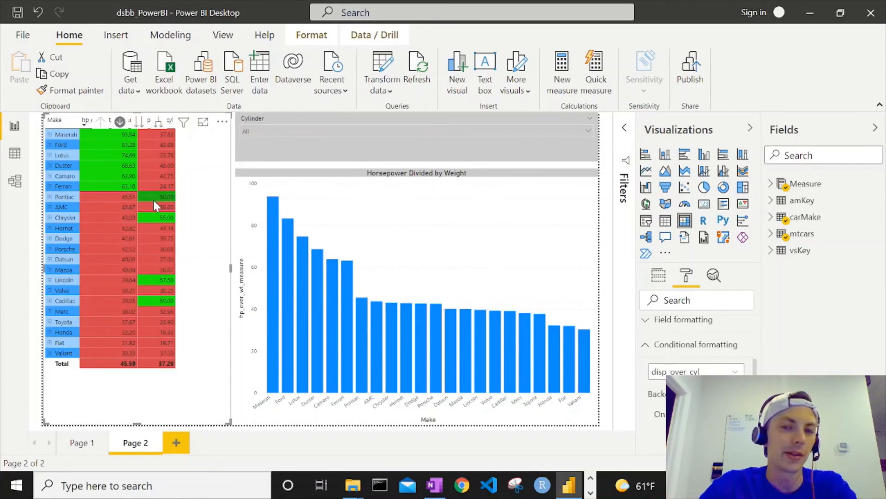
Drill the matrix into Pontiac to view its cars, then return to all makes.
click(73, 198)
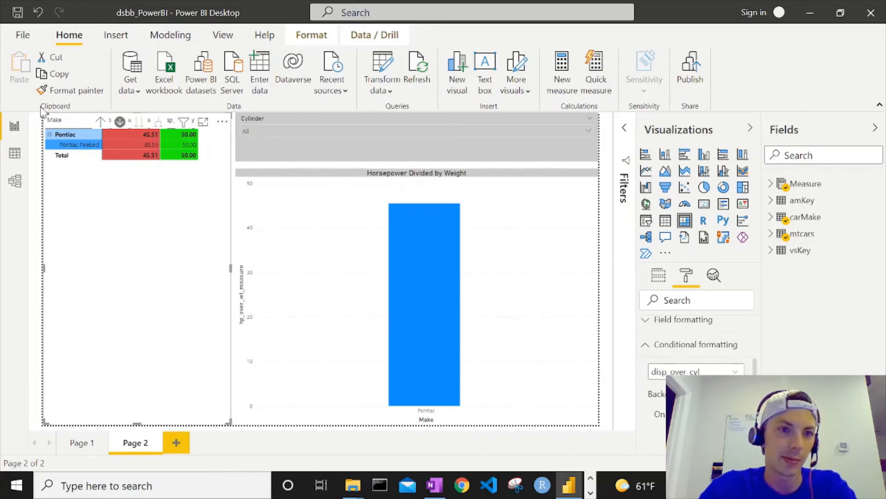
click(100, 121)
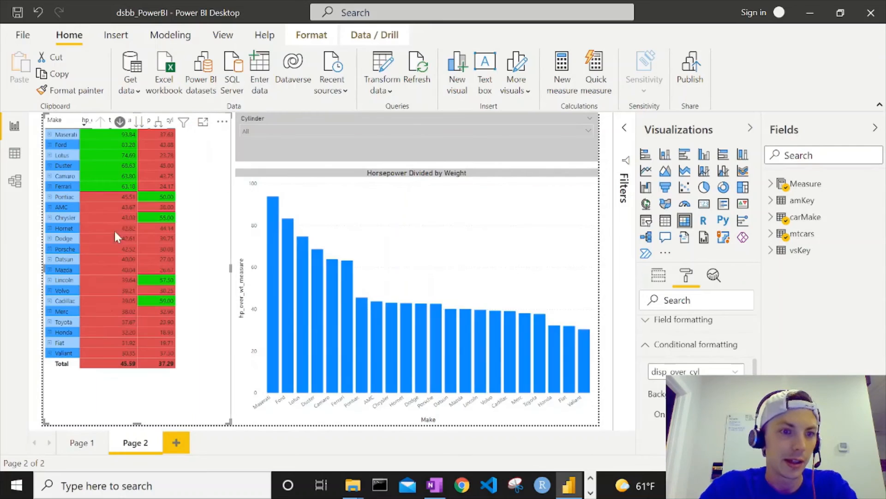
Drill the matrix into Merc and take the Horsepower Divided by Weight chart down to the Car level.
click(68, 313)
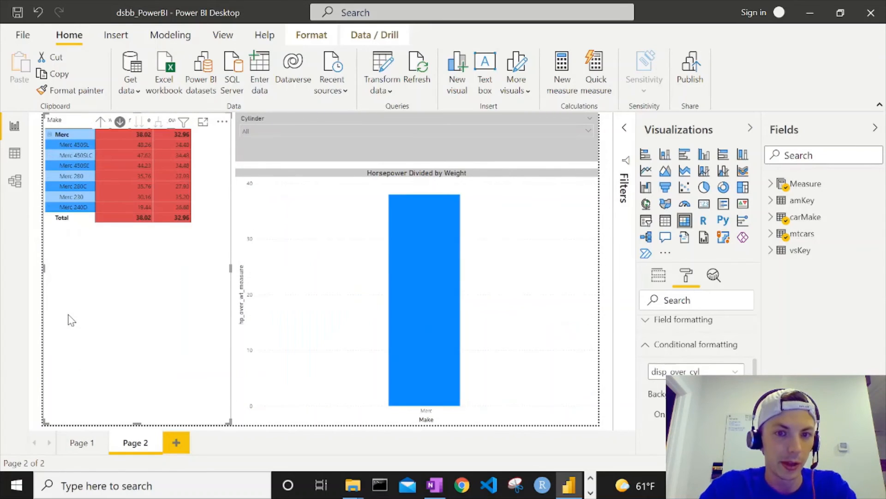
click(470, 175)
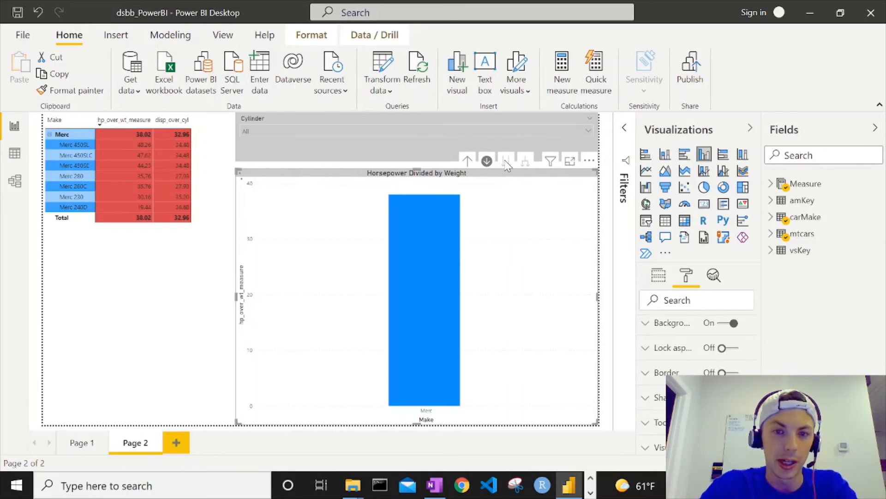
click(506, 162)
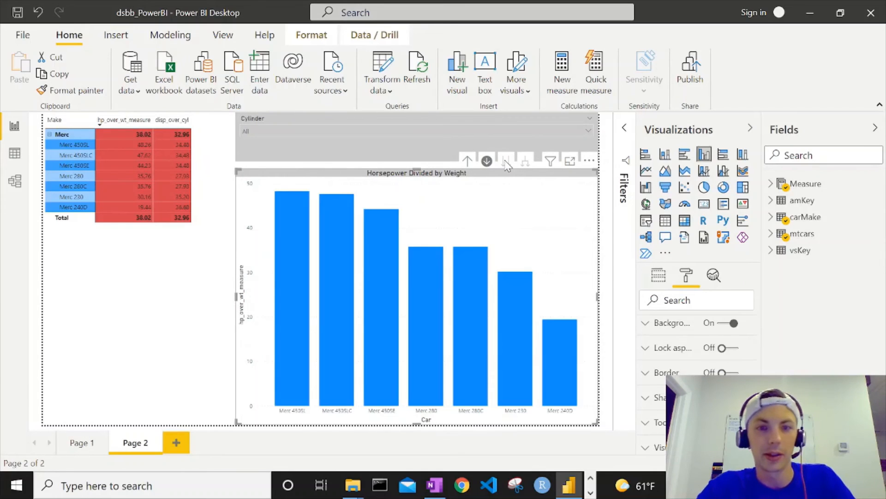
Drill the matrix back up from Merc to all car makes.
click(147, 281)
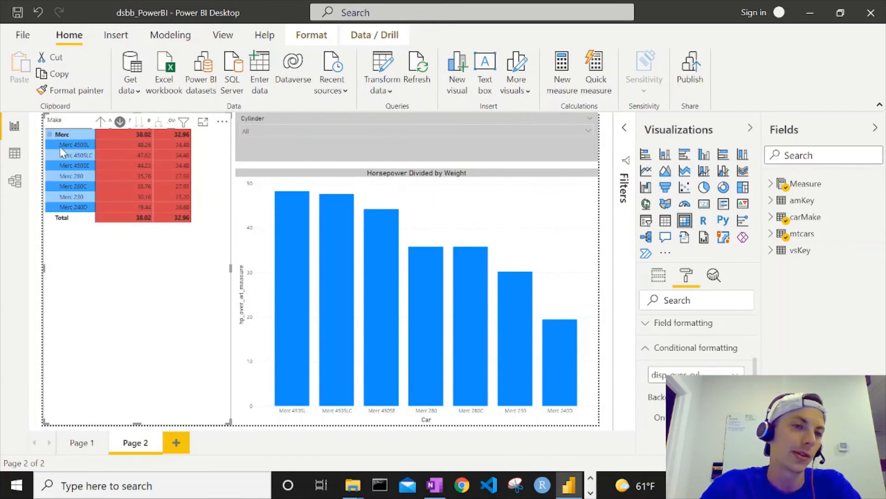
click(100, 122)
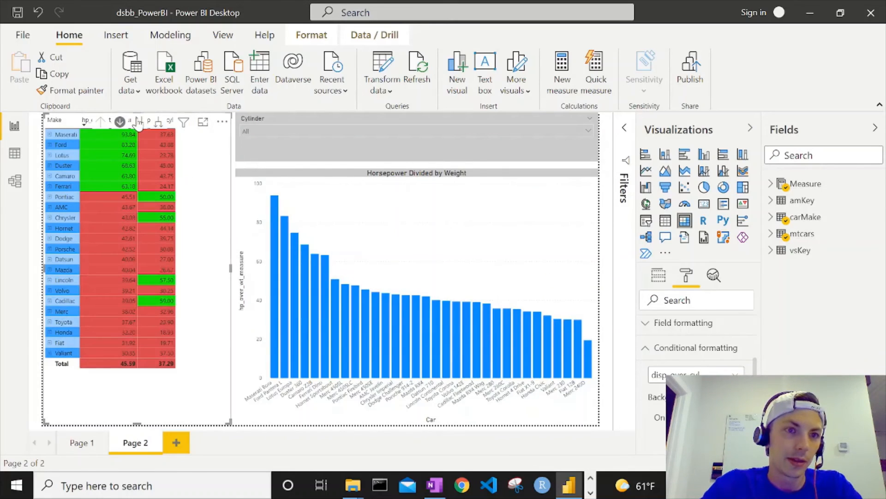
Shrink the matrix downward to free space above it and title it "Car Make Data Table".
drag(229, 115, 224, 169)
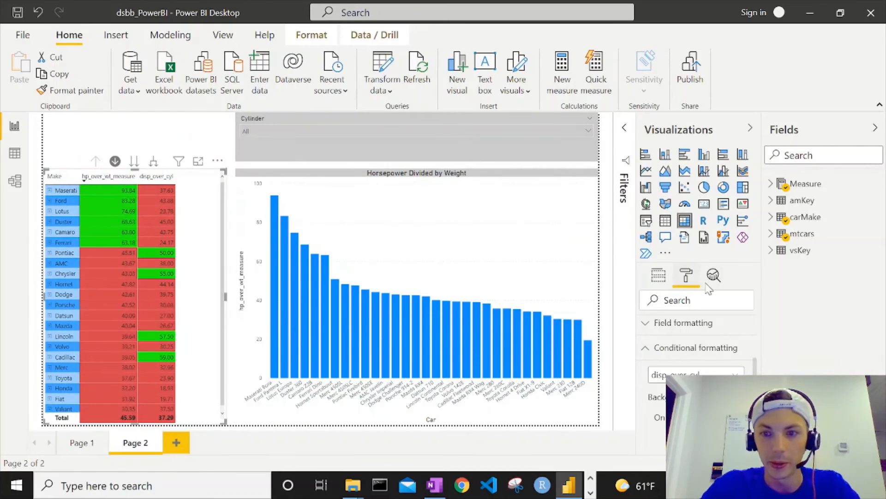
click(659, 275)
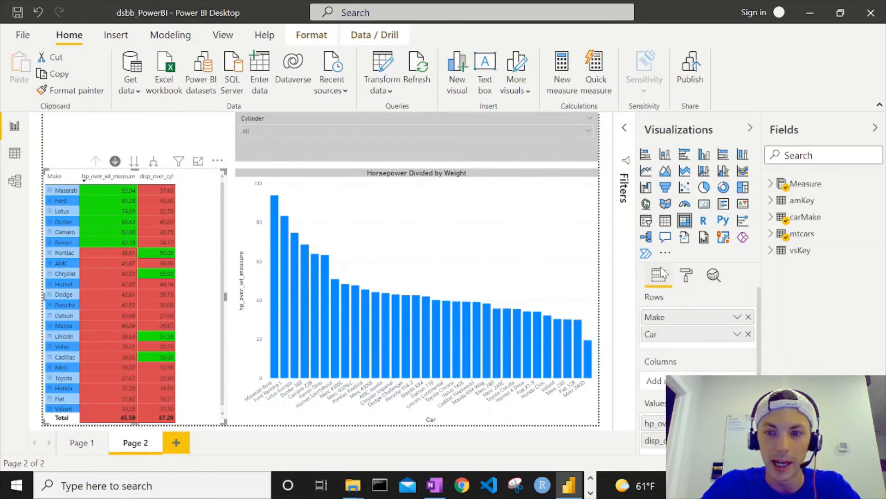
click(686, 276)
scroll(655, 452, down, 2)
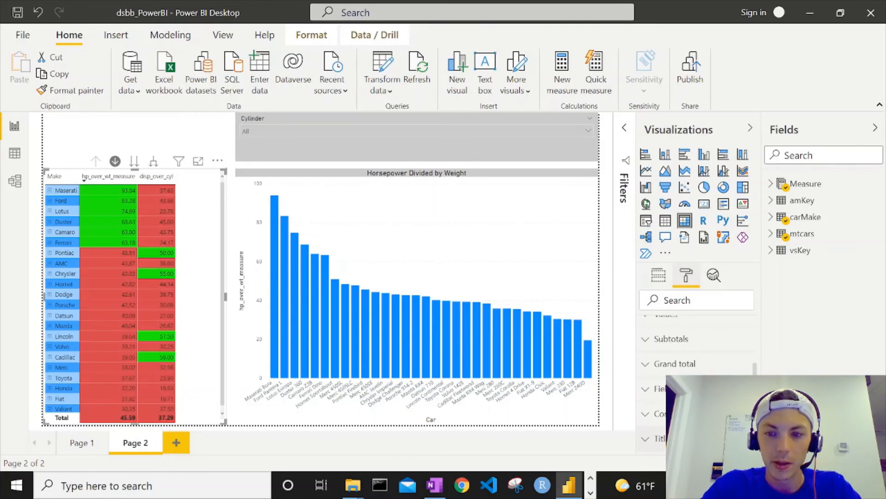
scroll(656, 441, down, 3)
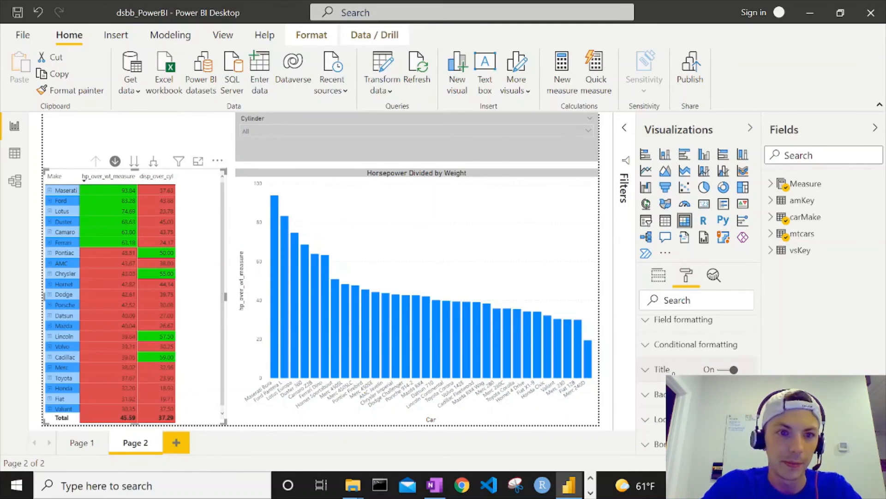
click(664, 369)
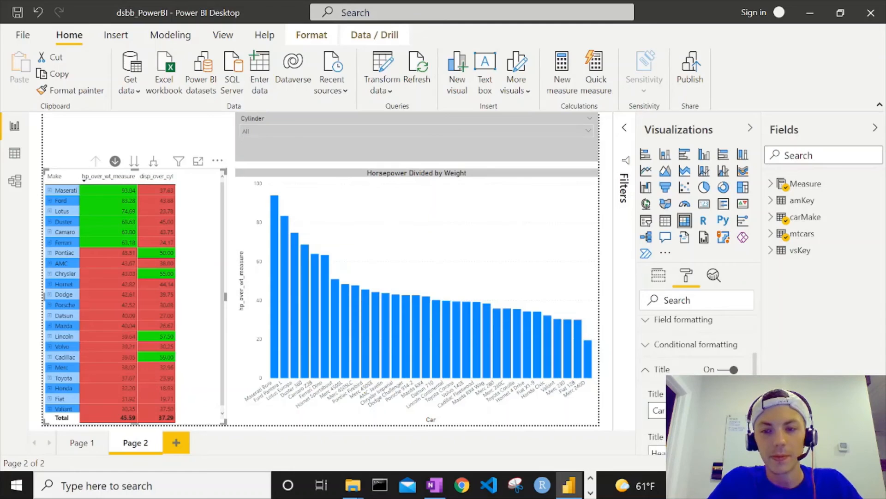
text(Car Make Data table)
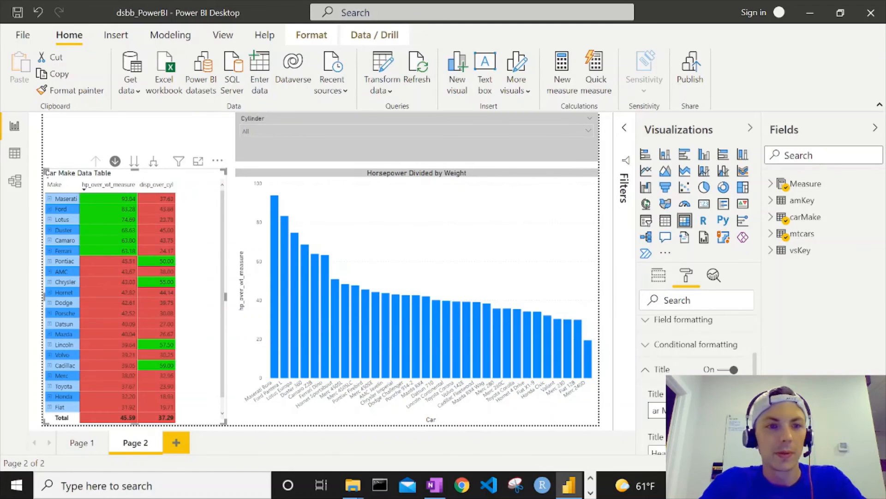
Set the matrix title's background to the light gray from the recent colors.
scroll(697, 360, down, 4)
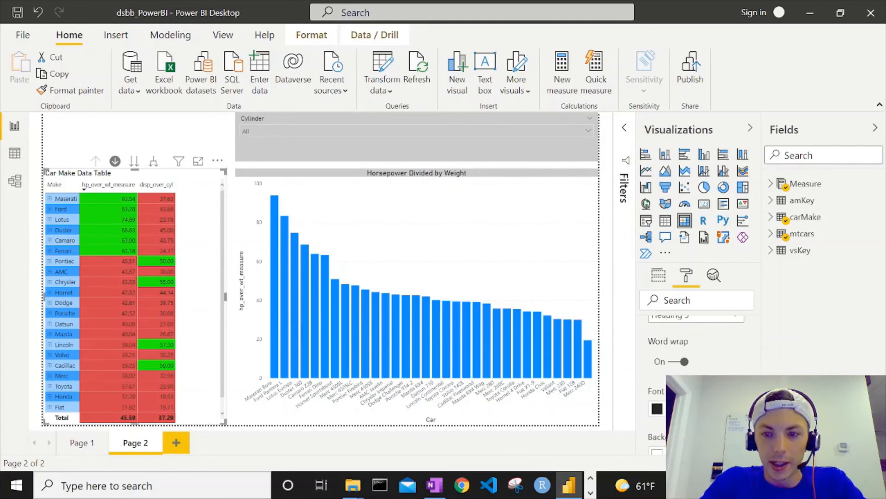
click(668, 408)
click(664, 454)
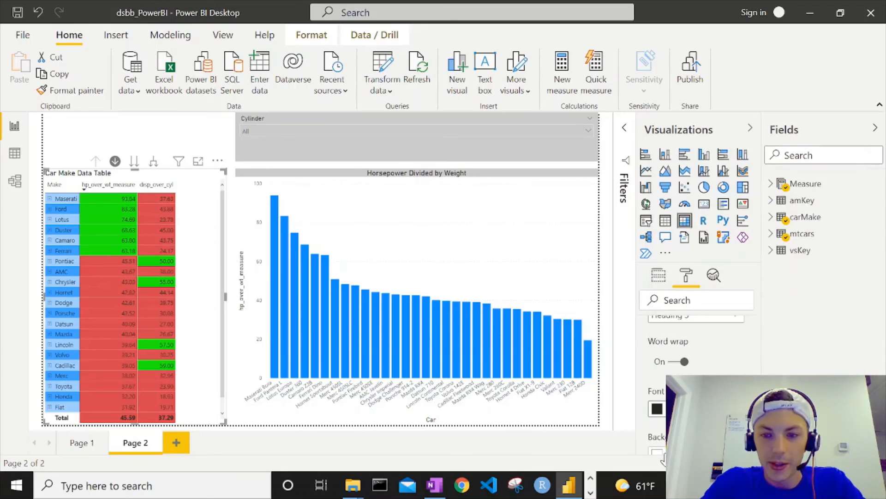
click(663, 457)
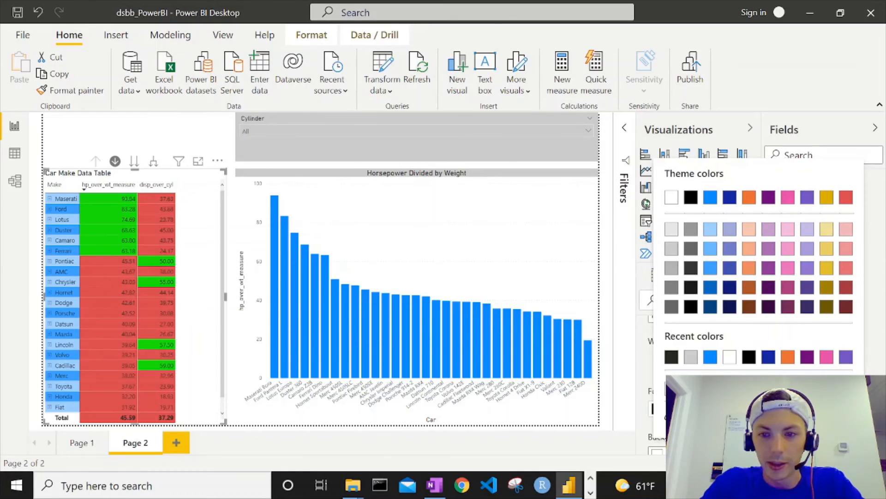
click(691, 358)
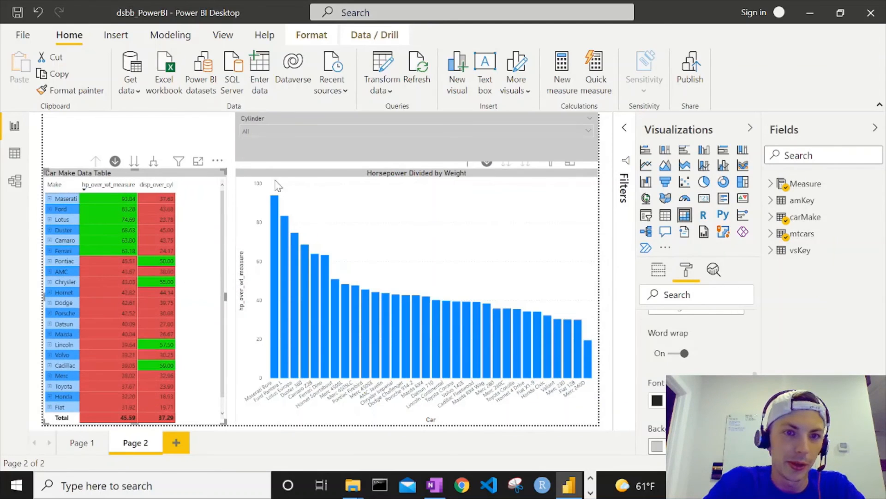
Add an empty slicer and fit it into the free space above the Car Make Data Table.
click(106, 125)
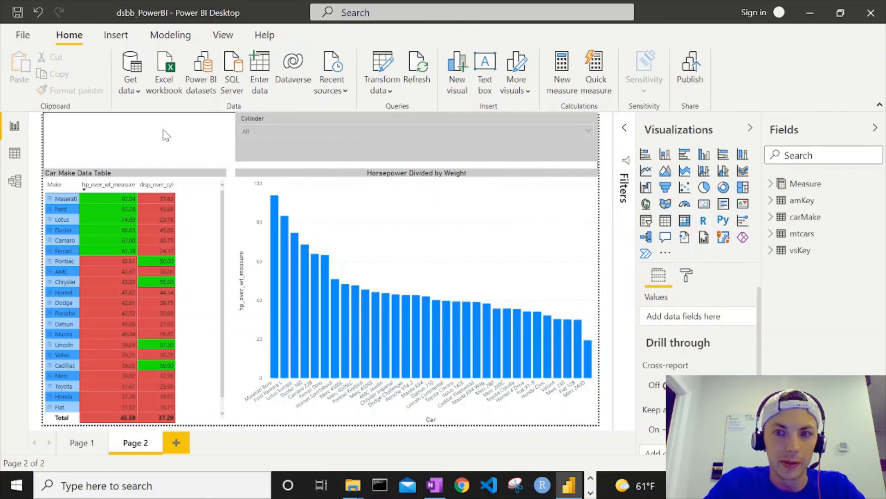
click(646, 220)
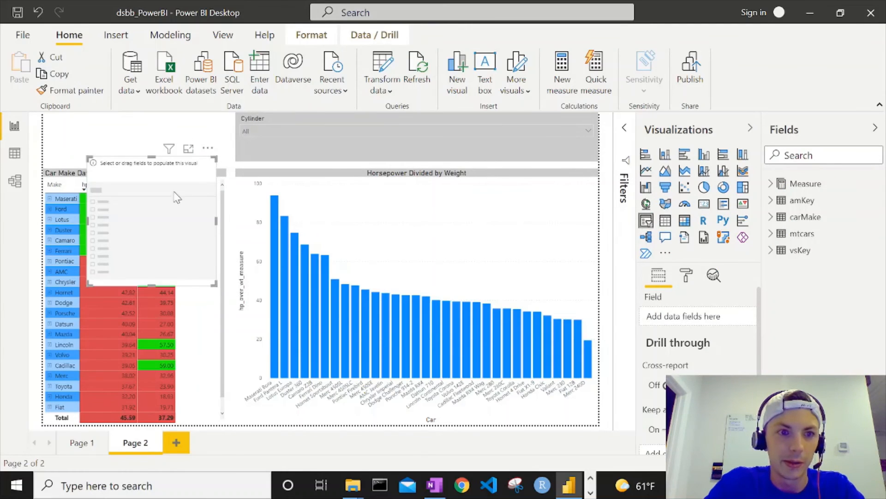
drag(177, 197, 132, 157)
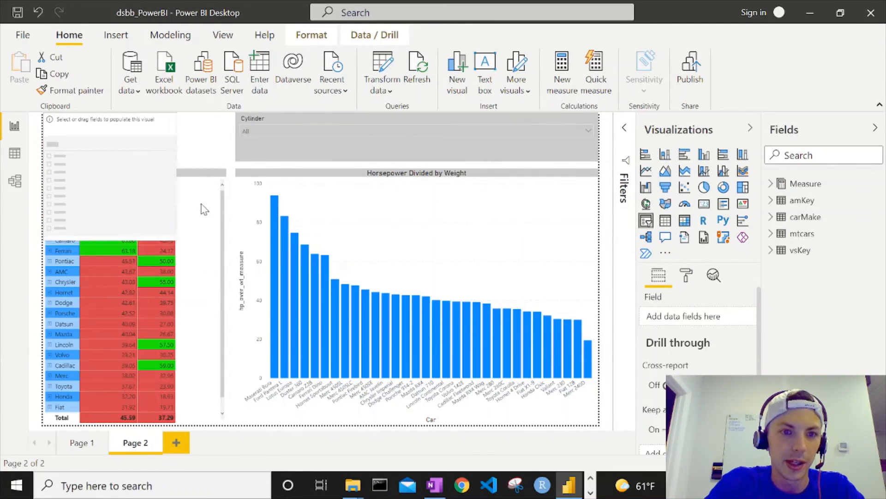
drag(177, 235, 226, 162)
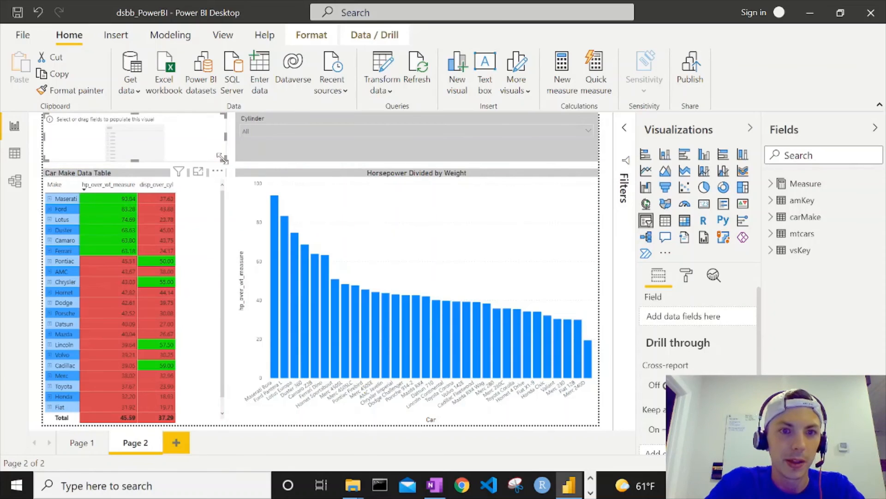
Filter the new slicer by the carMake table's Make field and display it as a dropdown.
click(776, 223)
drag(824, 250, 695, 318)
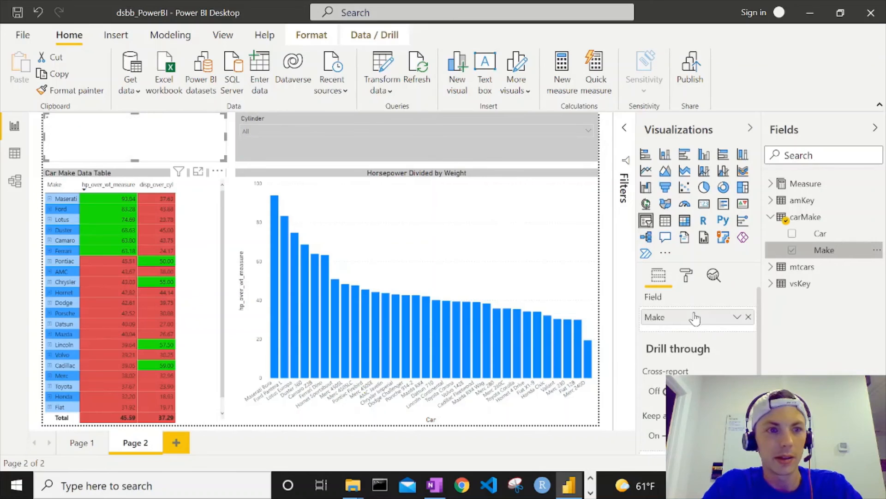
click(219, 119)
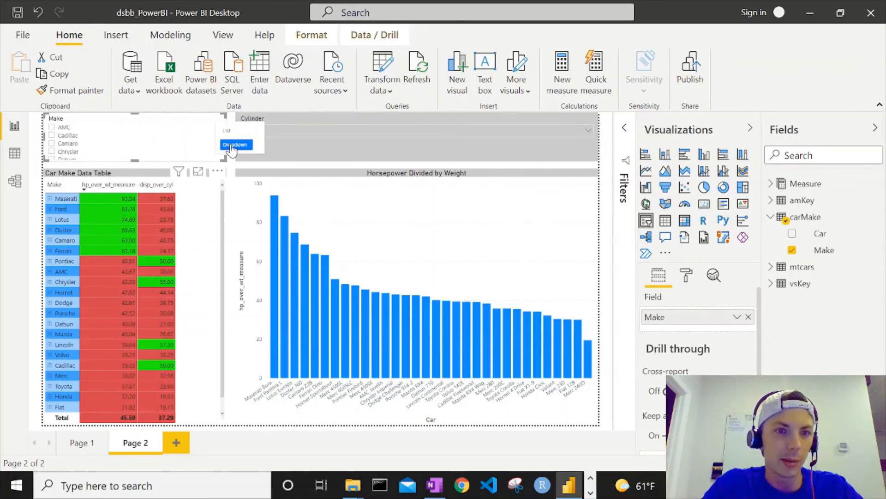
click(233, 146)
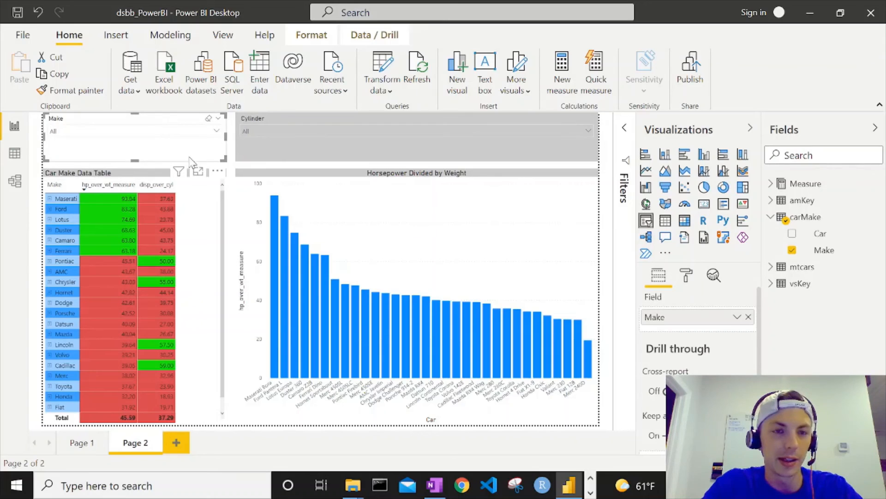
Copy the Cylinder slicer's formatting onto the Make slicer with Format painter.
click(439, 115)
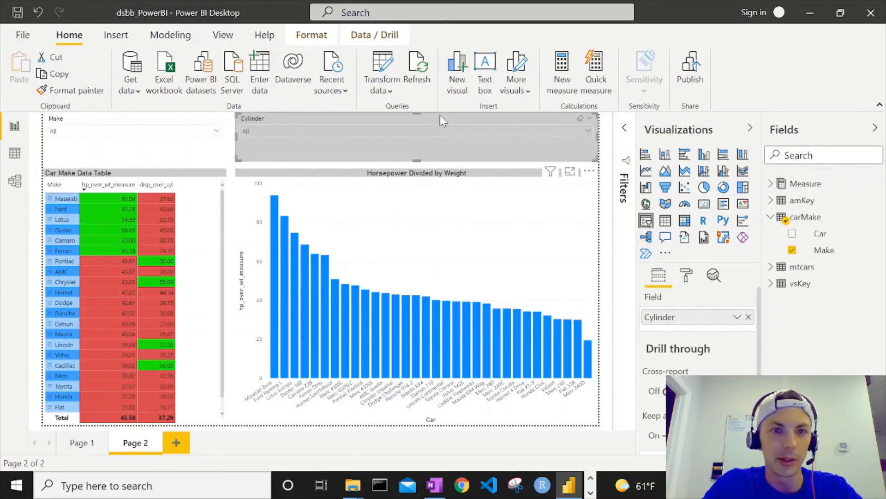
click(59, 91)
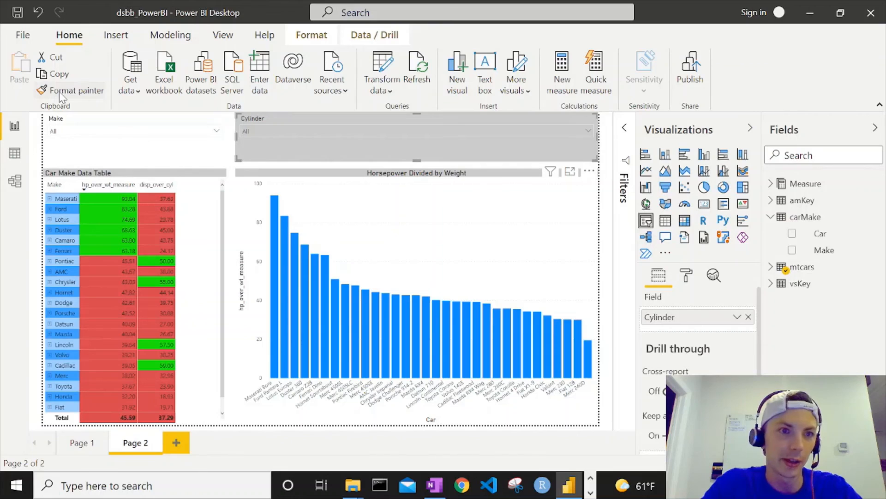
click(93, 147)
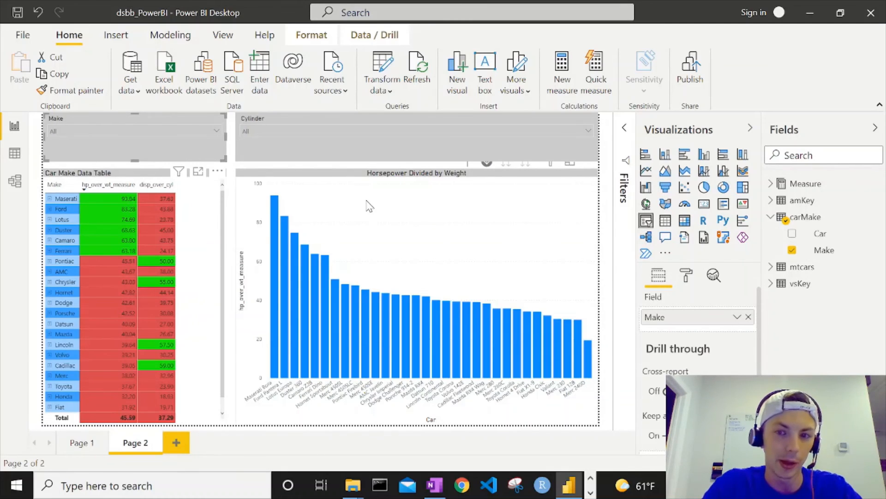
click(220, 256)
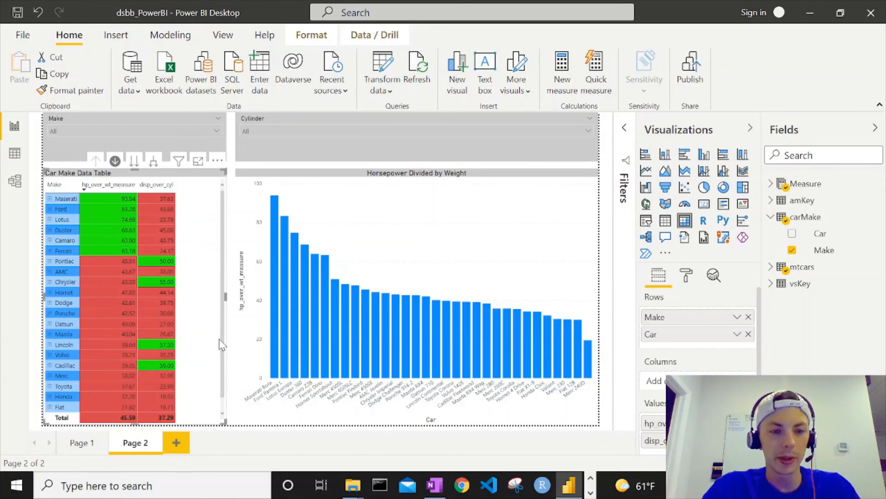
Duplicate Page 2 and rename the copy "Page 3".
right_click(133, 448)
click(198, 392)
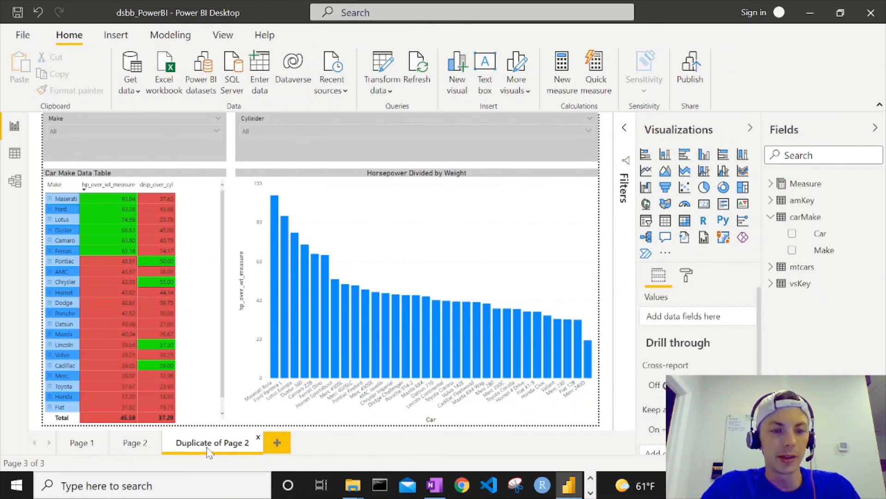
text(Page)
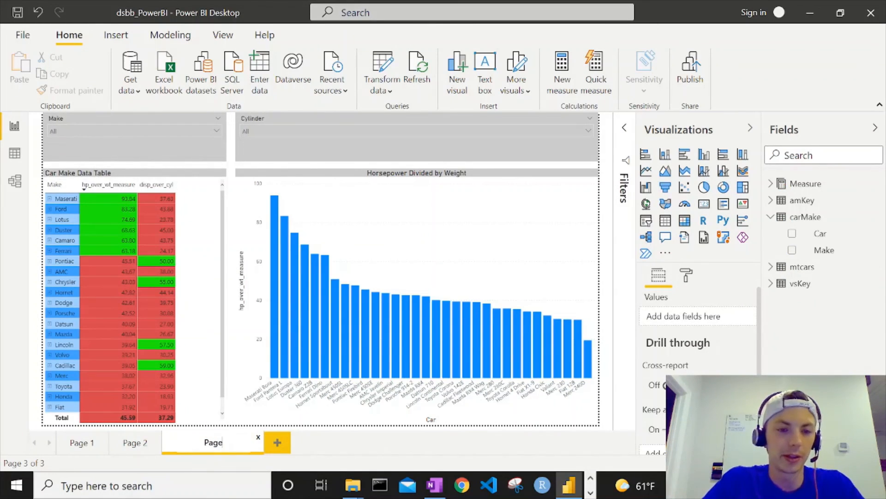
text( 3)
key(Return)
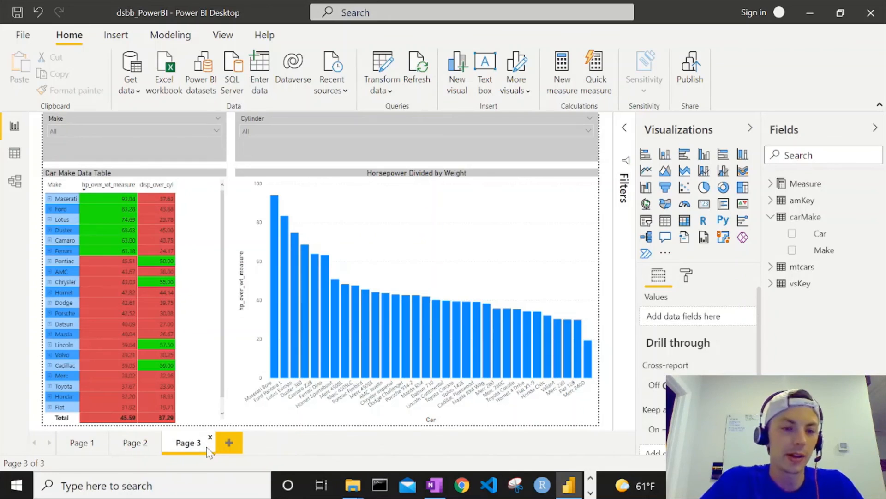
Delete the Horsepower Divided by Weight chart and the Cylinder and Make slicers from Page 3.
click(272, 178)
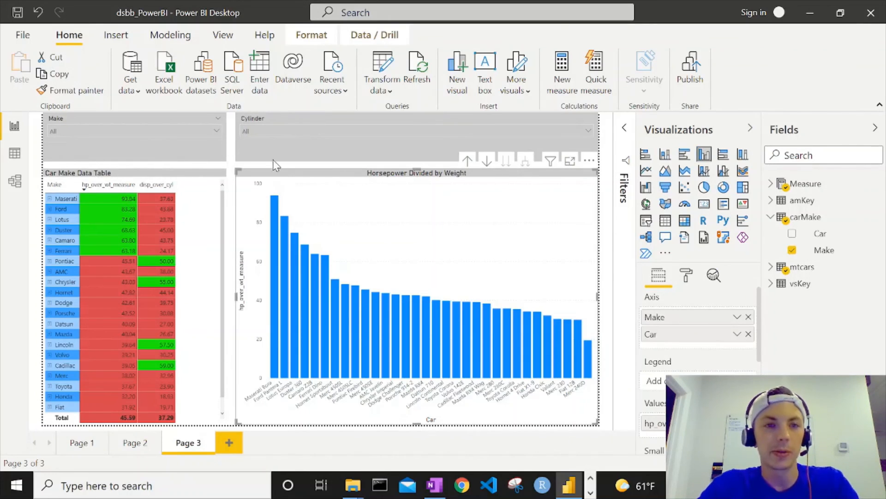
key(Delete)
click(261, 123)
key(Delete)
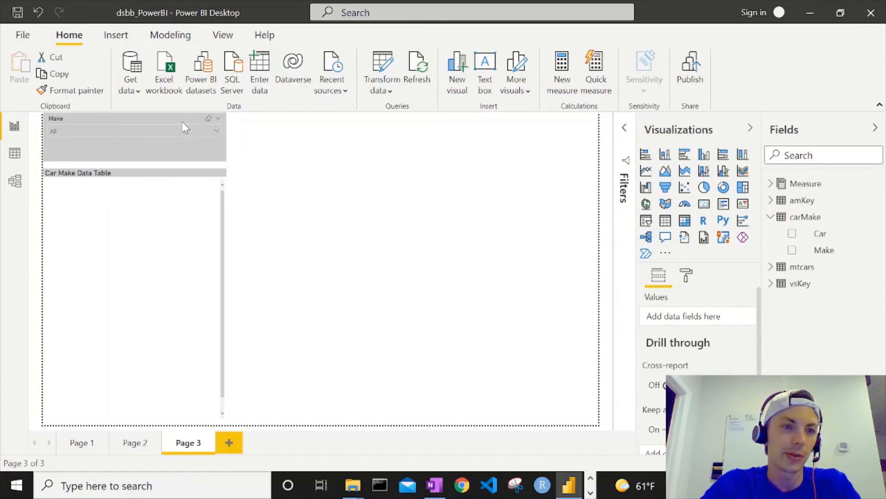
click(187, 125)
key(Delete)
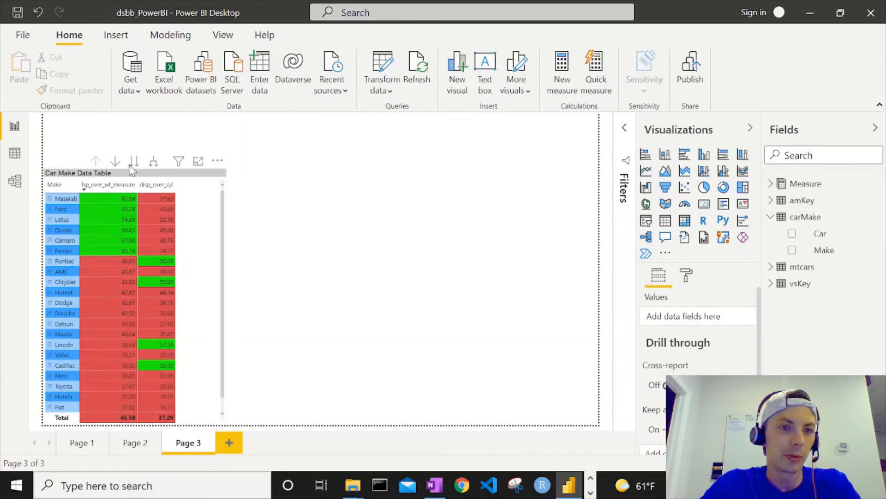
Move the Car Make Data Table to the upper edge of Page 3 and enlarge it to fill the page.
drag(133, 174, 131, 114)
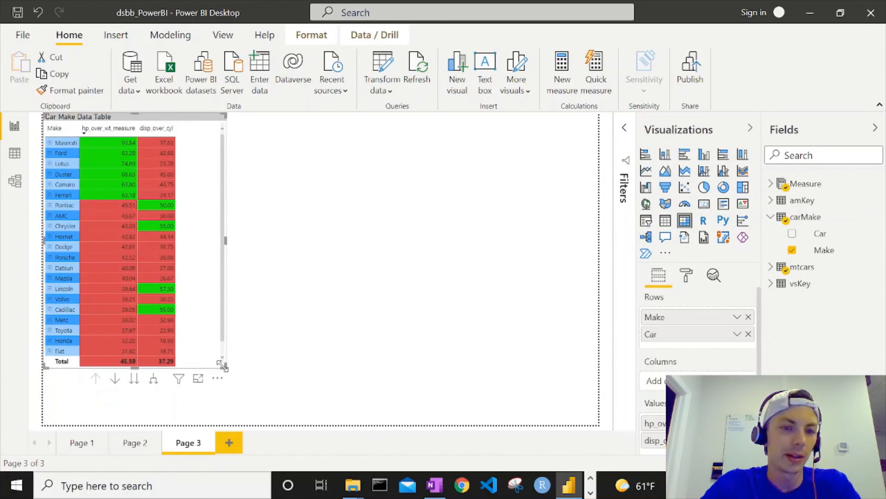
drag(223, 367, 598, 425)
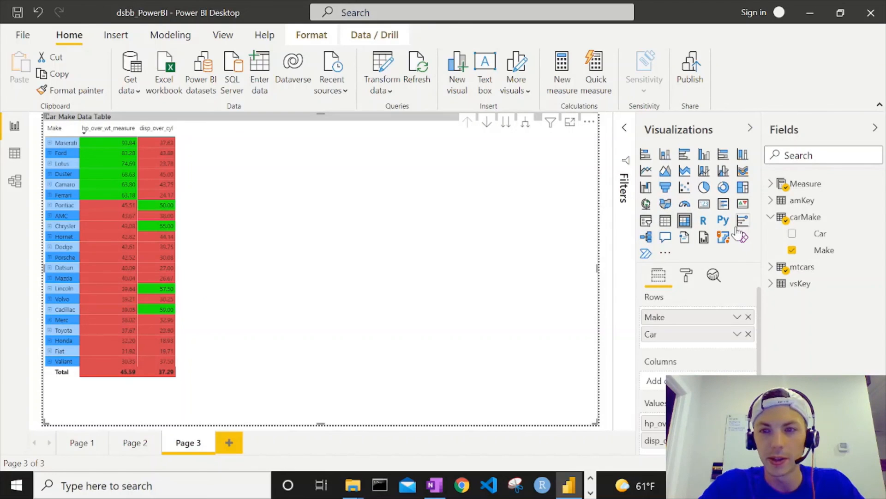
Convert the matrix to a treemap and remove the Car group and hp_over_wt_measure, keeping Make and disp_over_cyl.
click(744, 188)
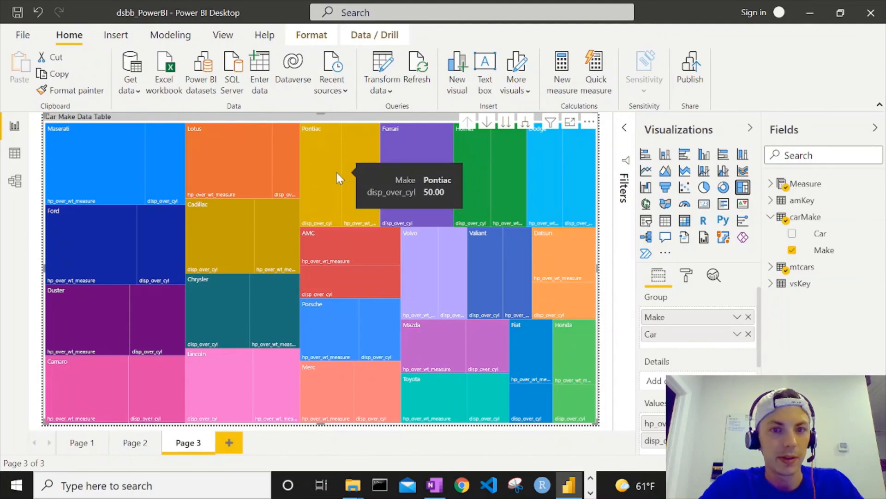
click(748, 334)
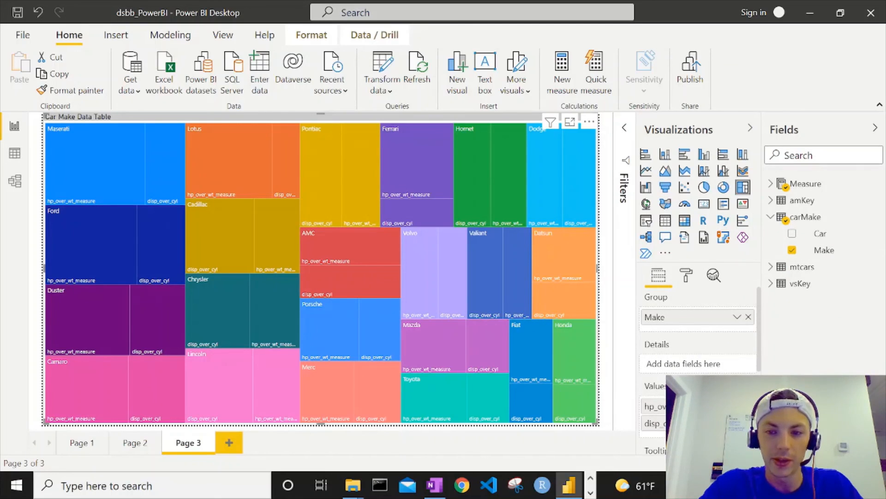
click(748, 406)
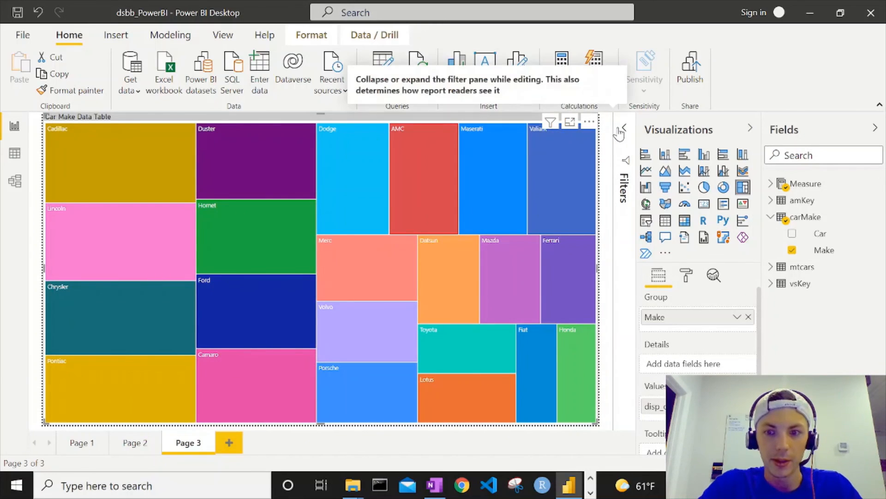
Highlight the Cadillac block in the treemap and clear the highlight again.
mouse_move(121, 183)
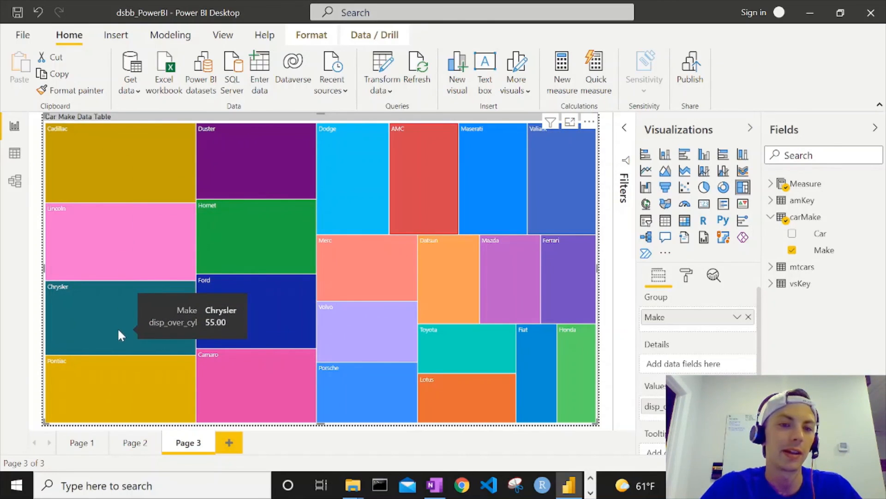
click(104, 163)
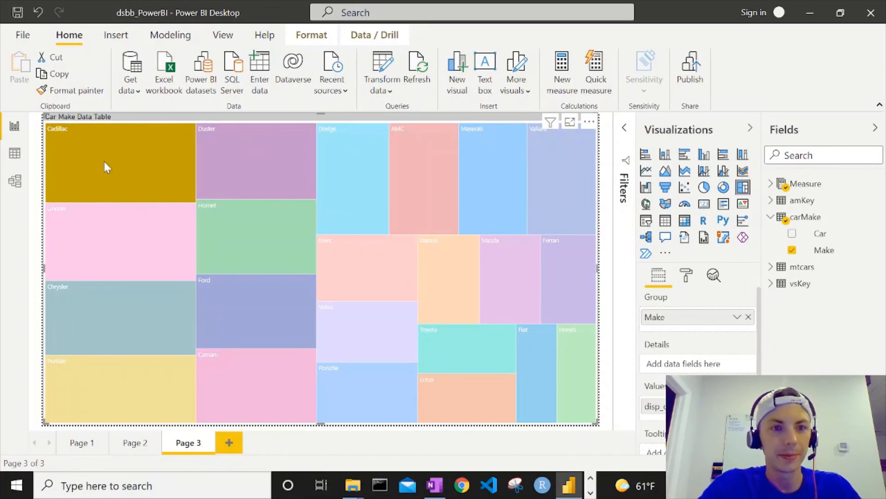
click(104, 164)
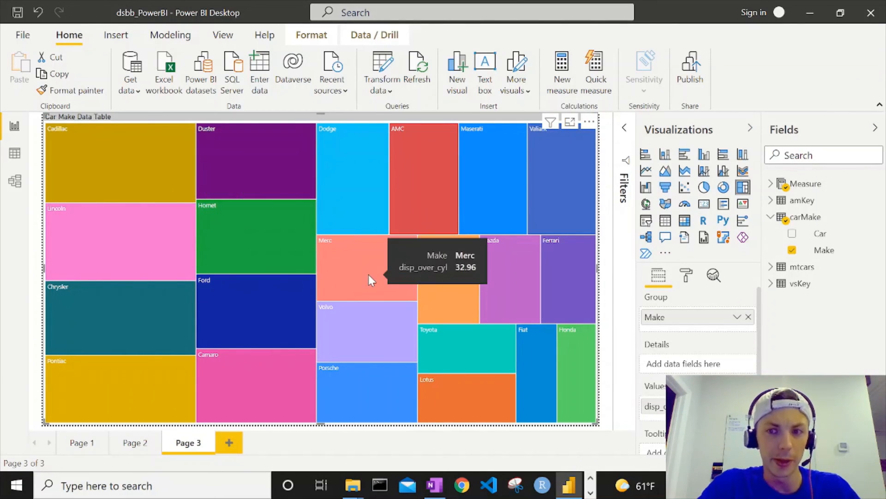
Add the Car field as the treemap's details and hp_over_wt_measure to its tooltips.
drag(841, 236, 700, 368)
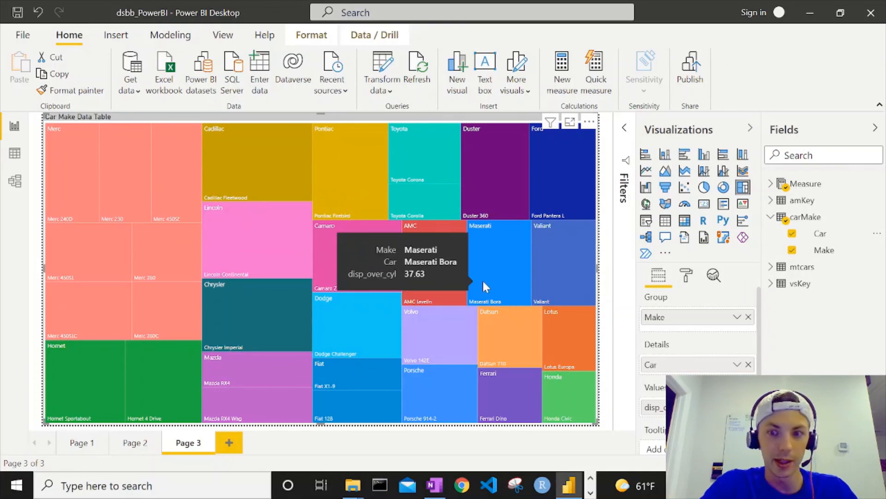
scroll(697, 346, down, 2)
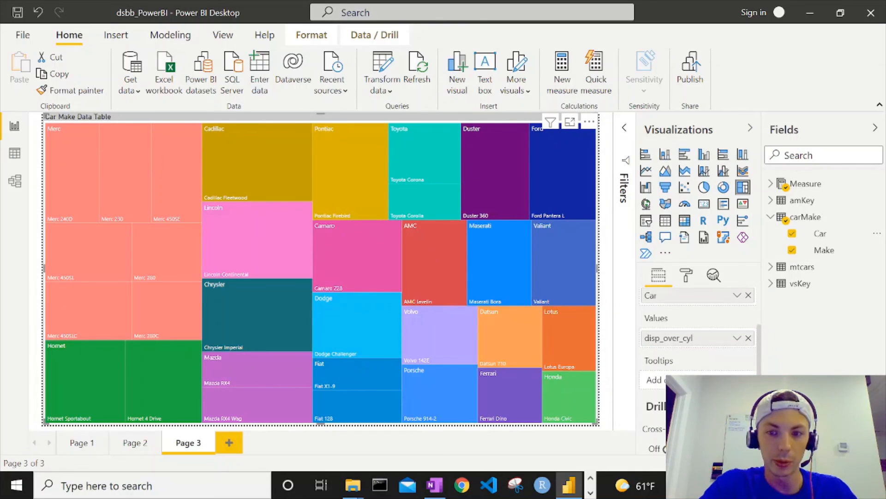
click(773, 184)
drag(842, 221, 702, 381)
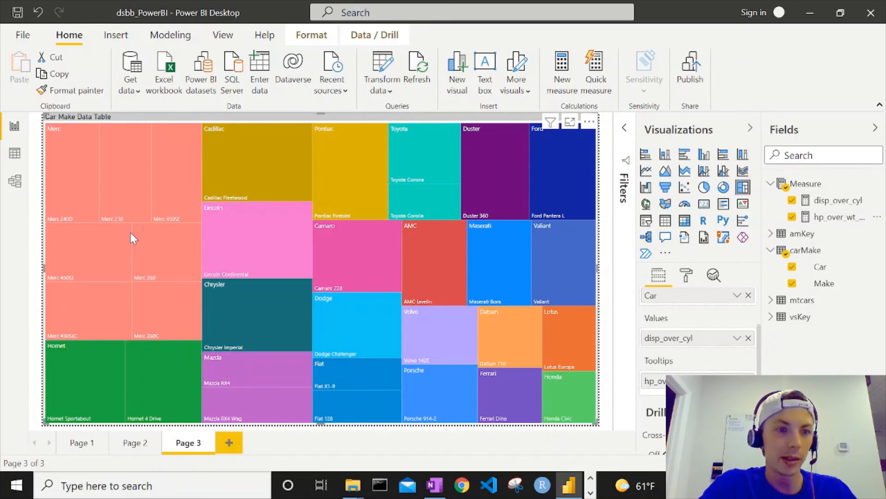
mouse_move(65, 163)
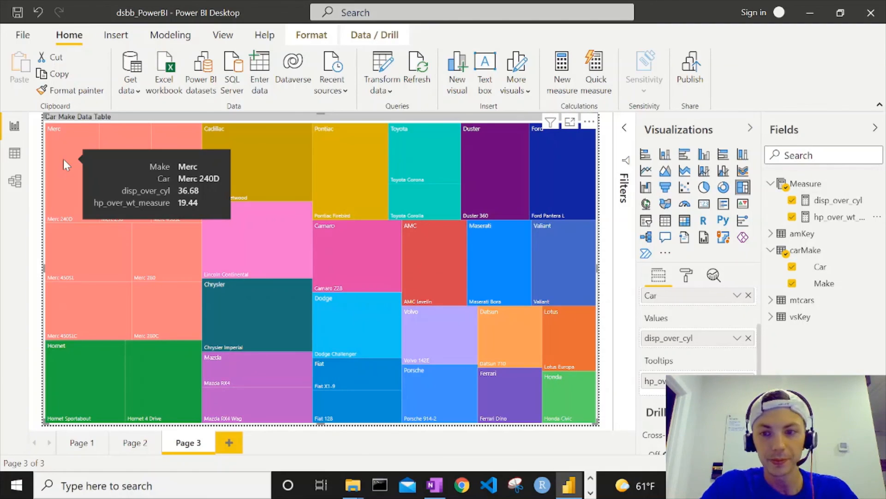
Save the report under its existing file name.
click(21, 34)
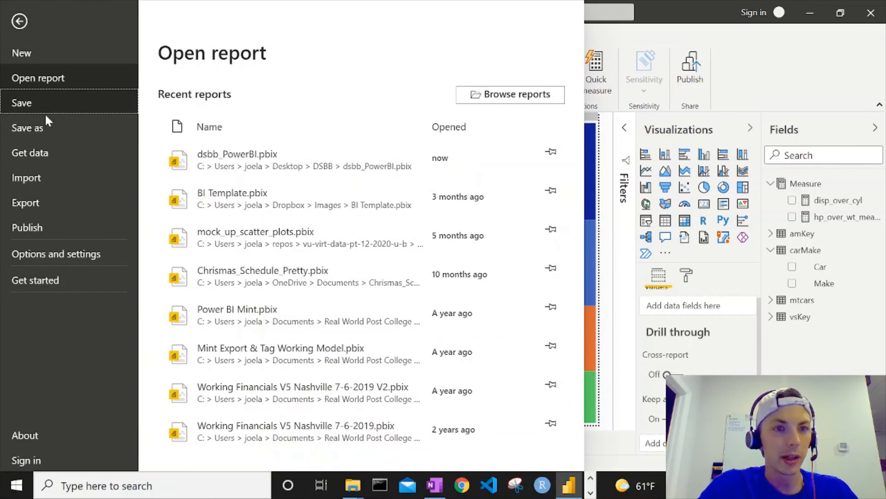
click(46, 113)
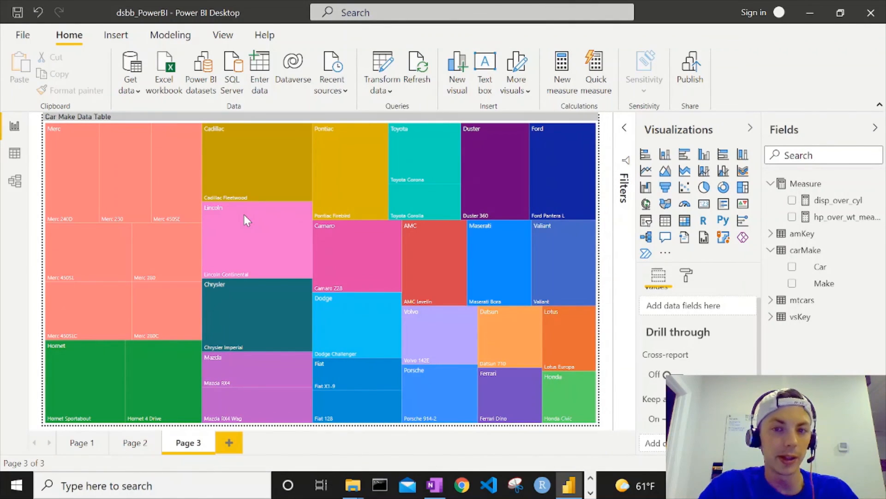